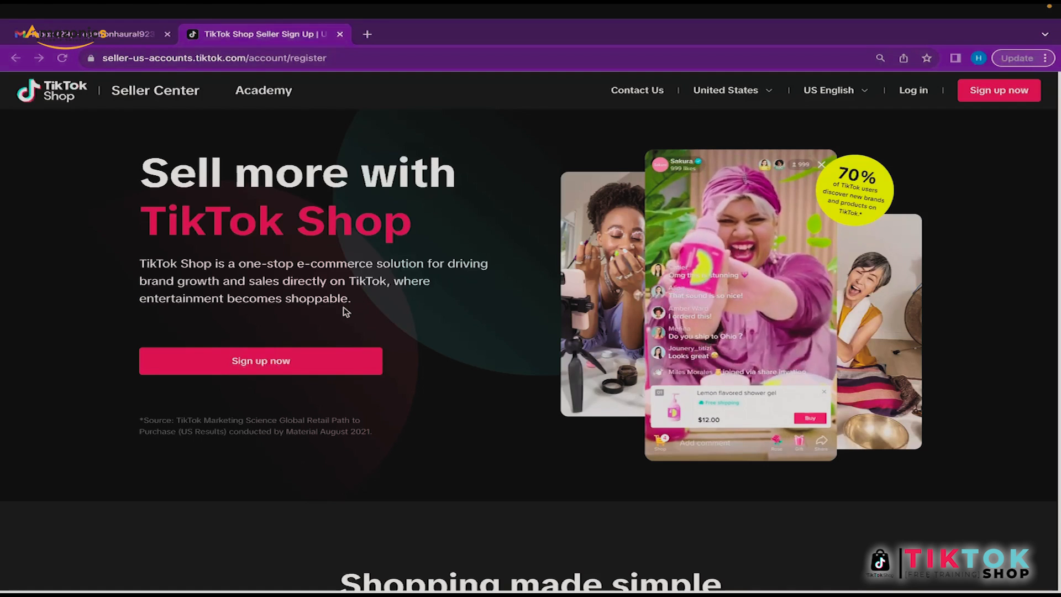
Step: Go back to the search results and open the TikTok Shop seller sign-up form
left_click(40, 58)
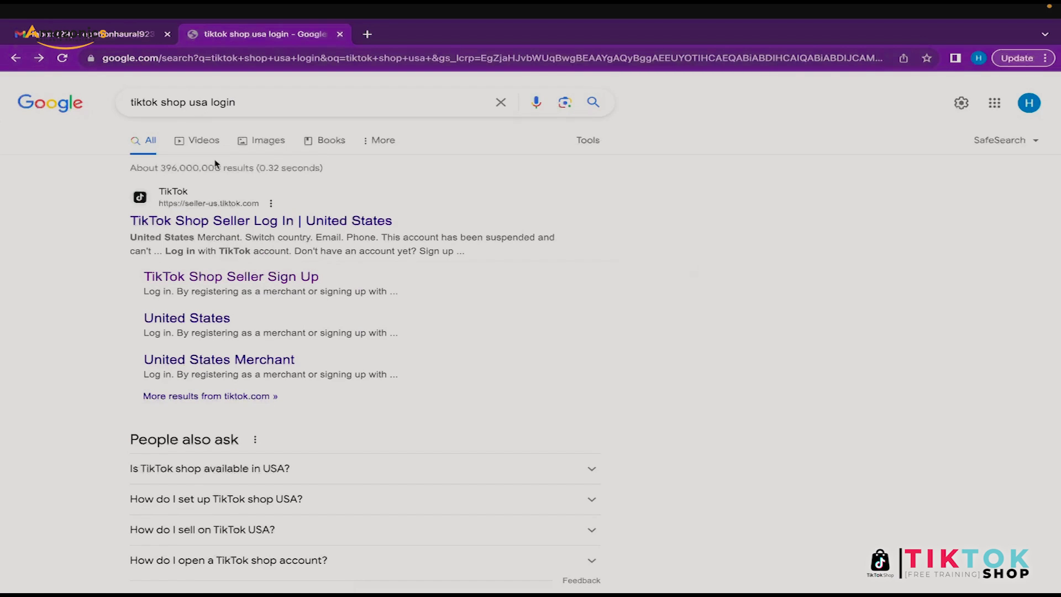
left_click(348, 285)
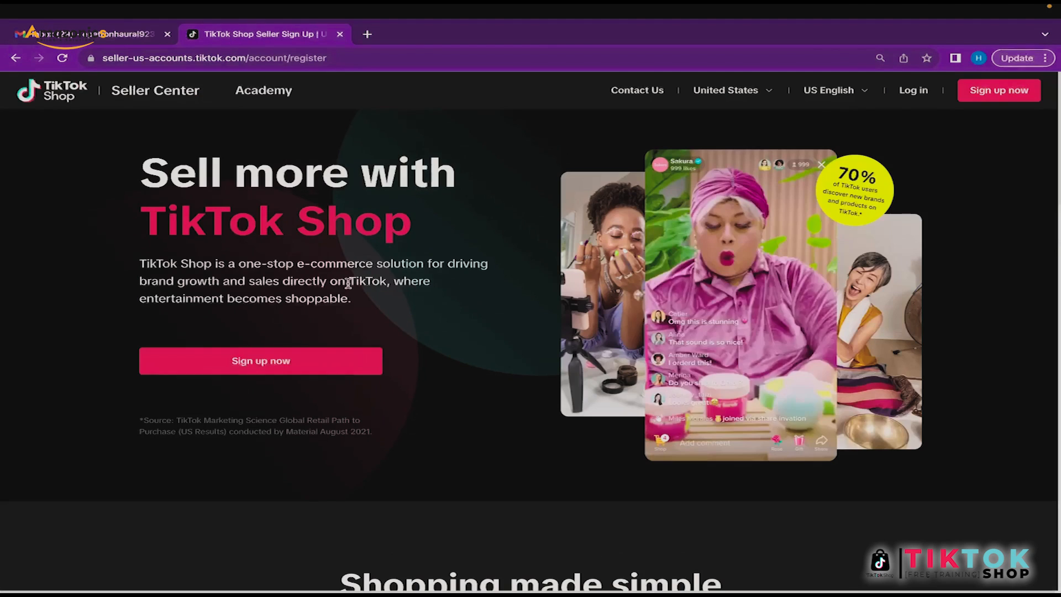
left_click(265, 359)
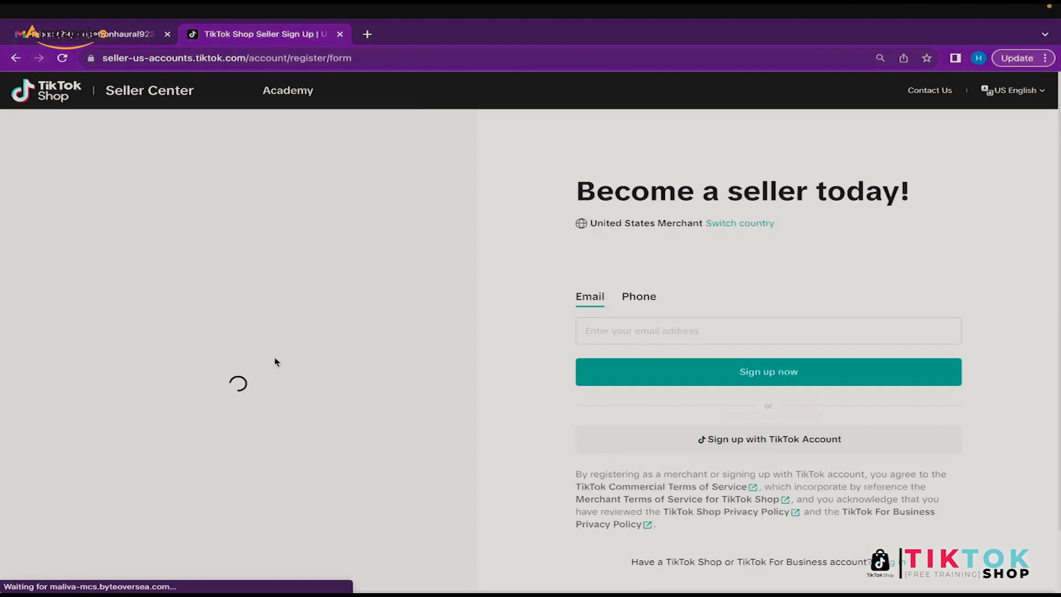
Step: Sign up with the business email address and submit it
left_click(651, 334)
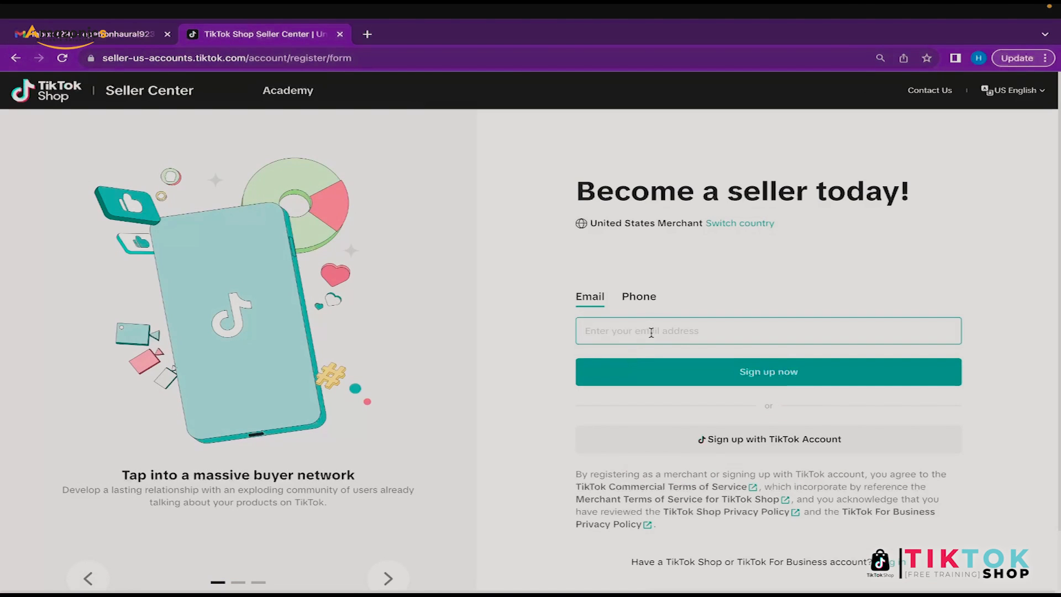
left_click(641, 301)
left_click(600, 301)
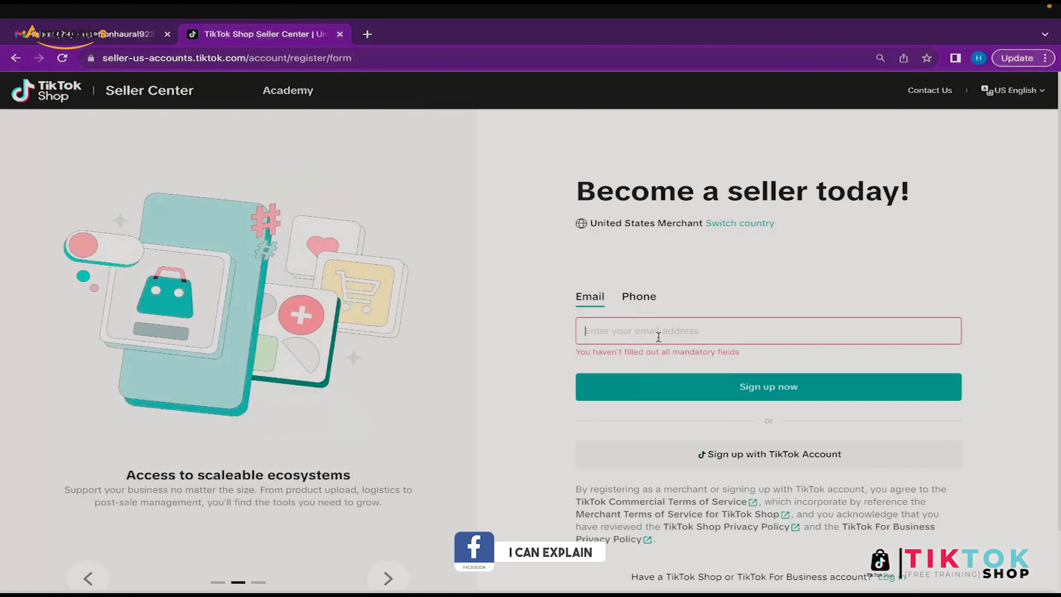
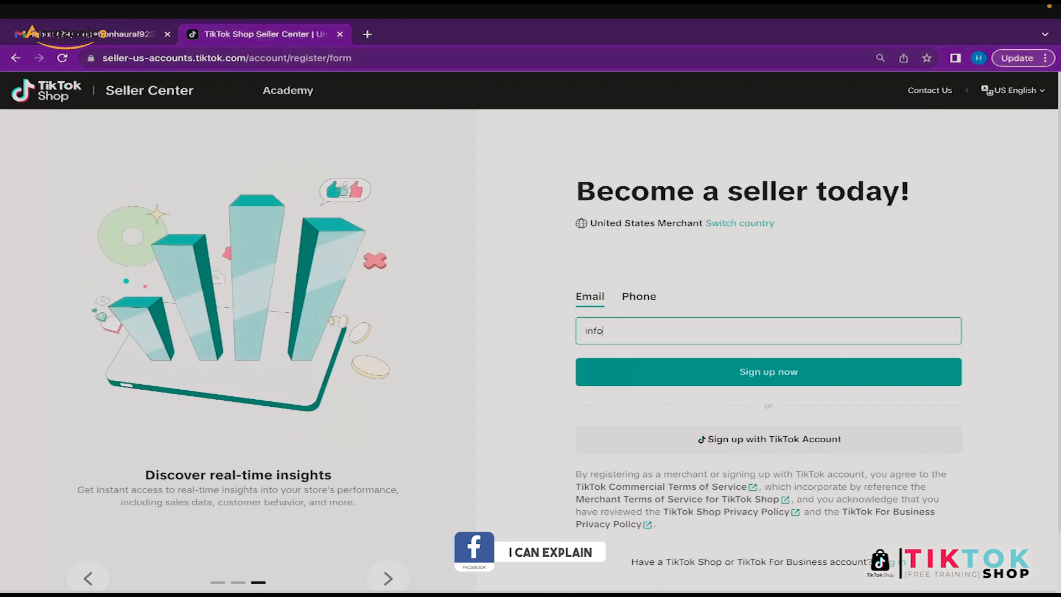
left_click(729, 374)
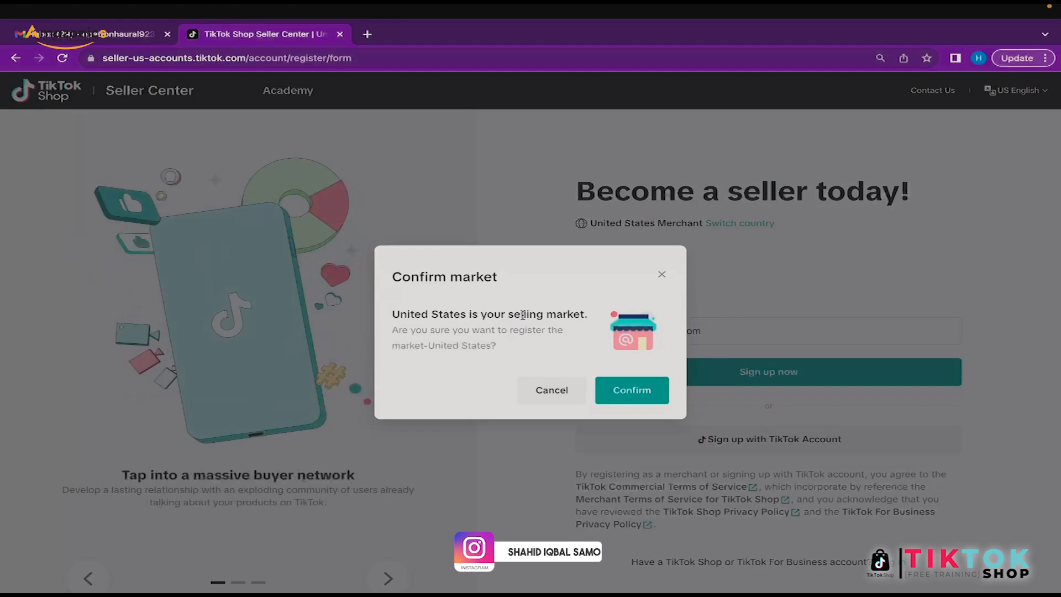
Step: Confirm United States as the selling market and solve the shape-matching captcha
left_click(629, 392)
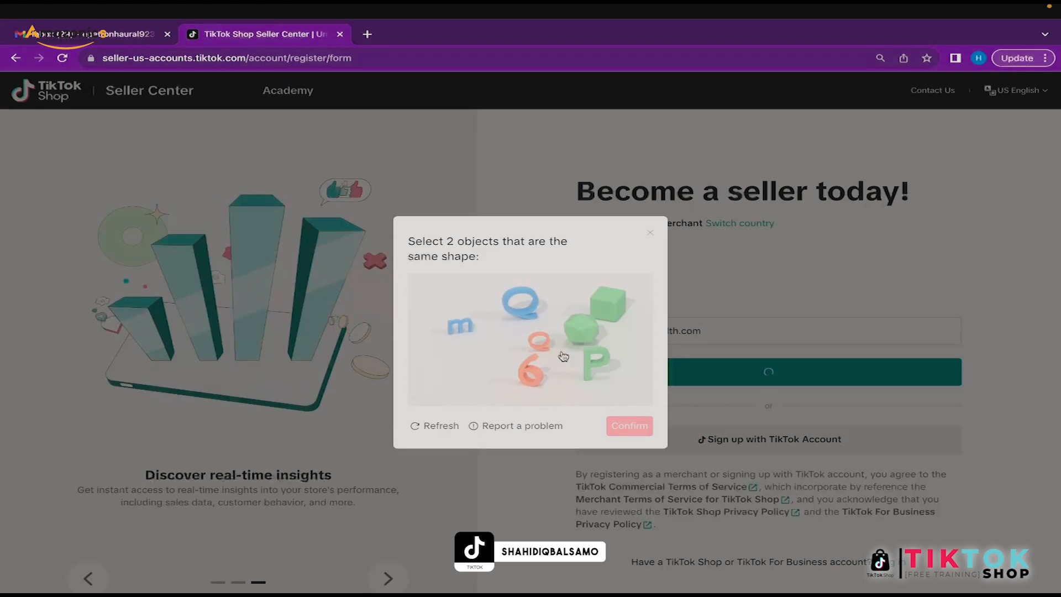
left_click(526, 304)
left_click(539, 339)
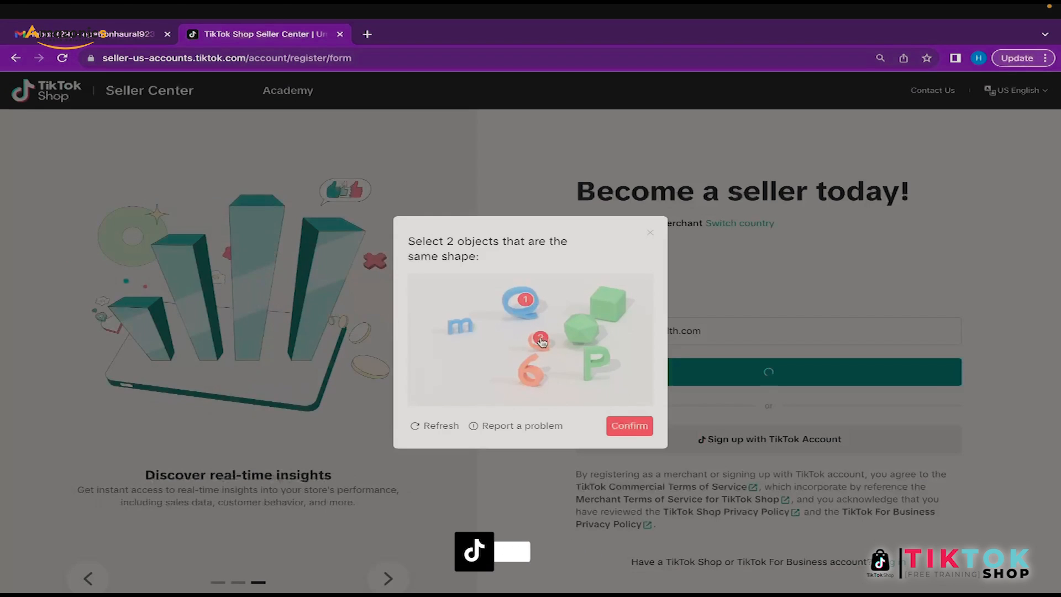
left_click(631, 425)
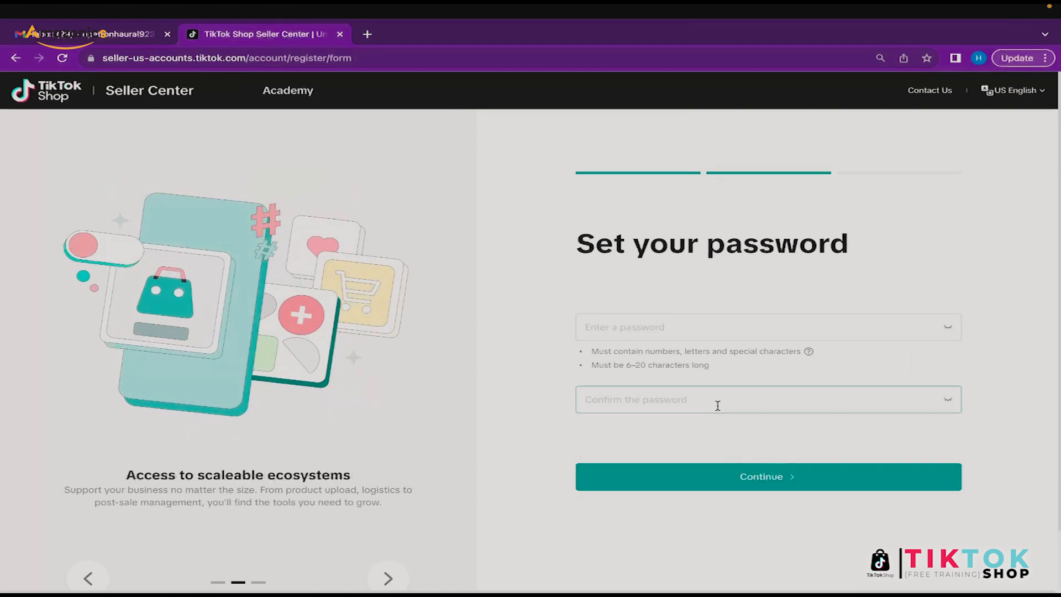
Step: Set the account password and dismiss the browser's save-password prompt
left_click(673, 320)
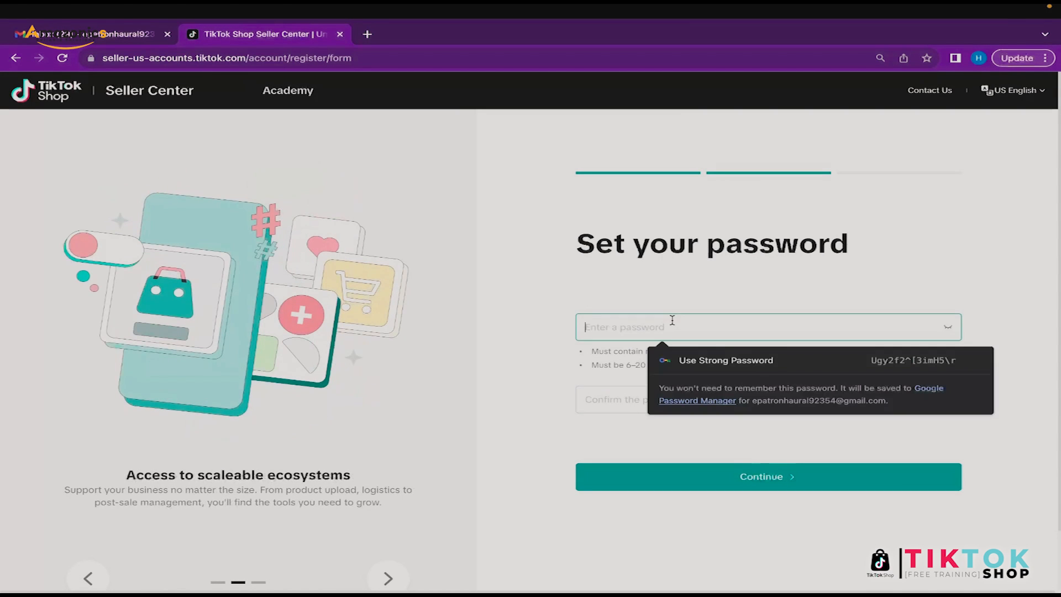
type("•••••••••")
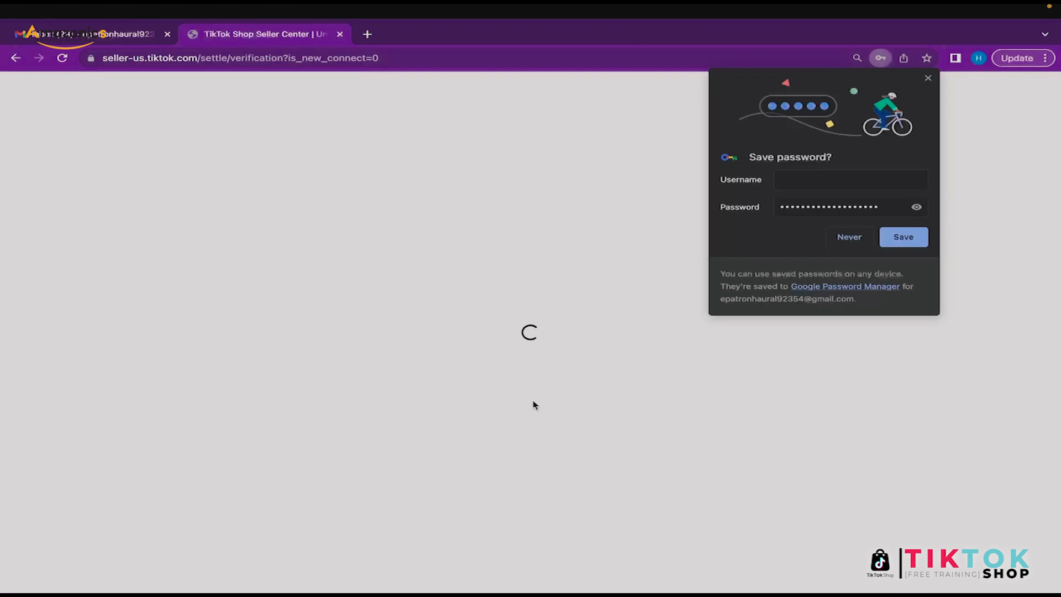
left_click(886, 239)
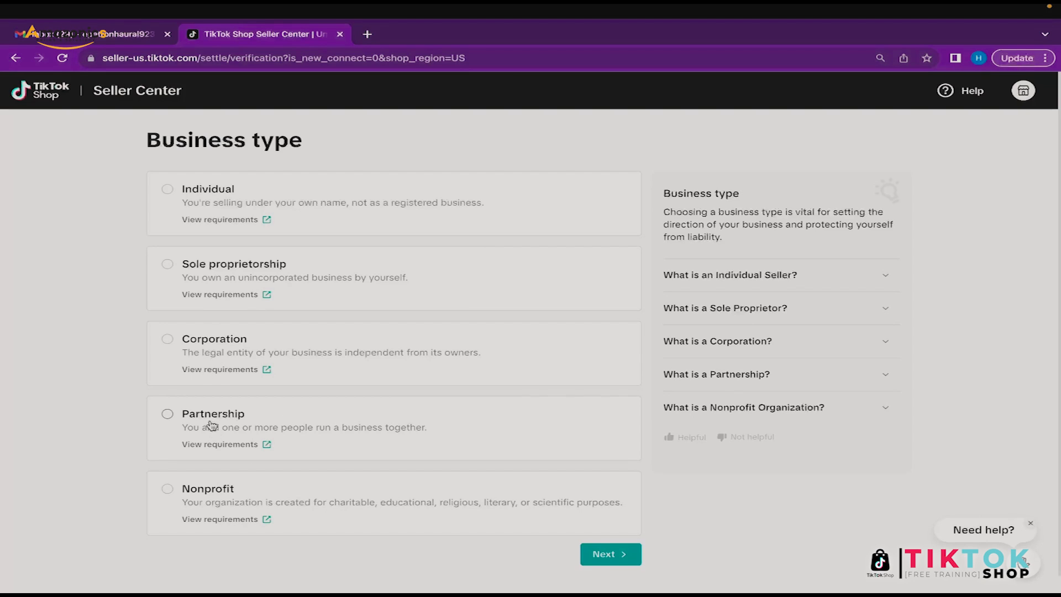
Step: Review the Partnership requirements, including the Employer identification number, and close the notice
left_click(239, 444)
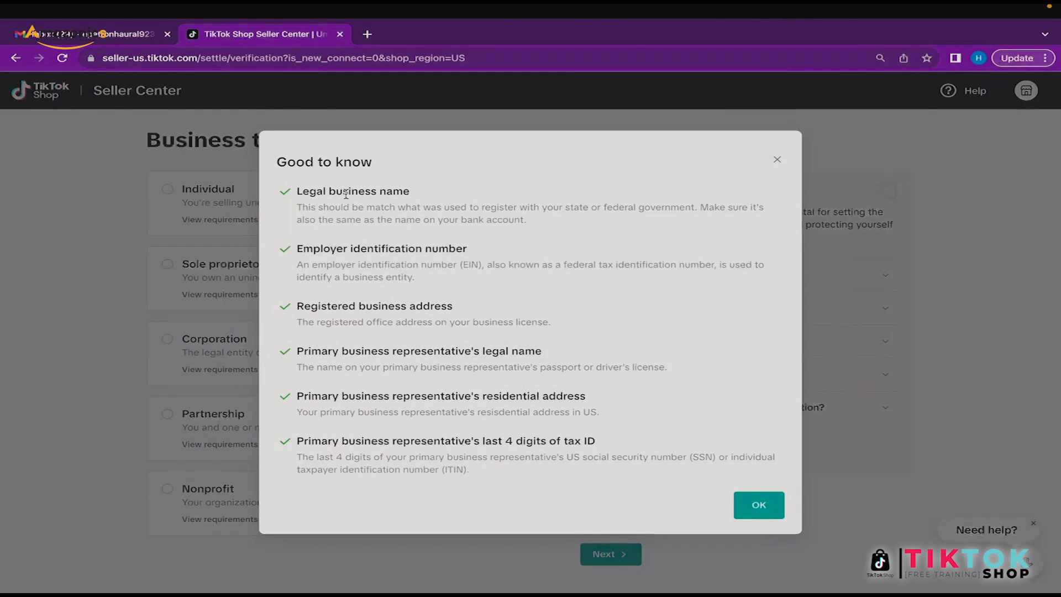
left_click_drag(297, 248, 443, 253)
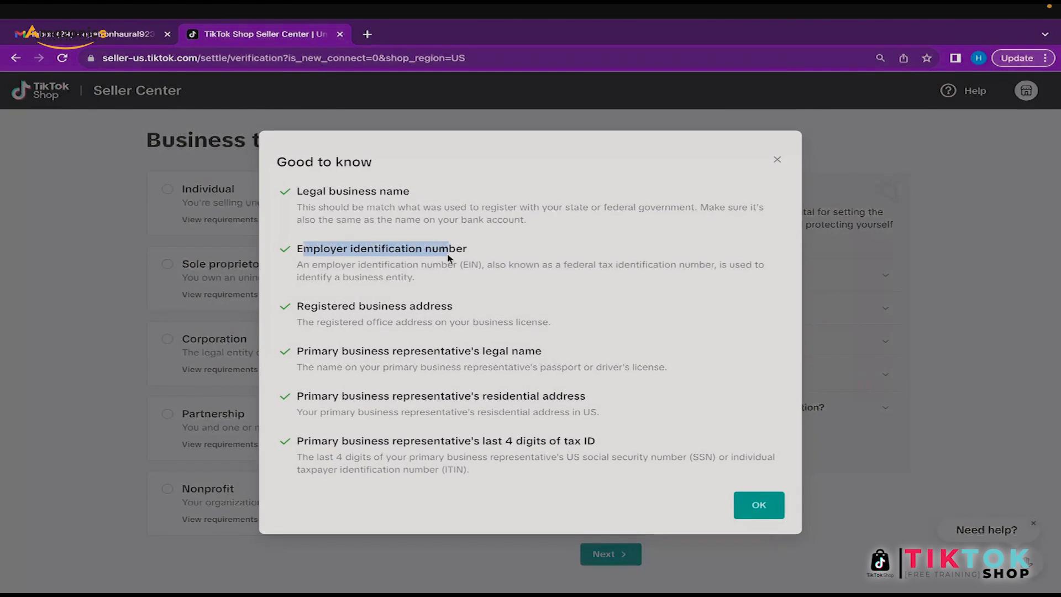
left_click(447, 253)
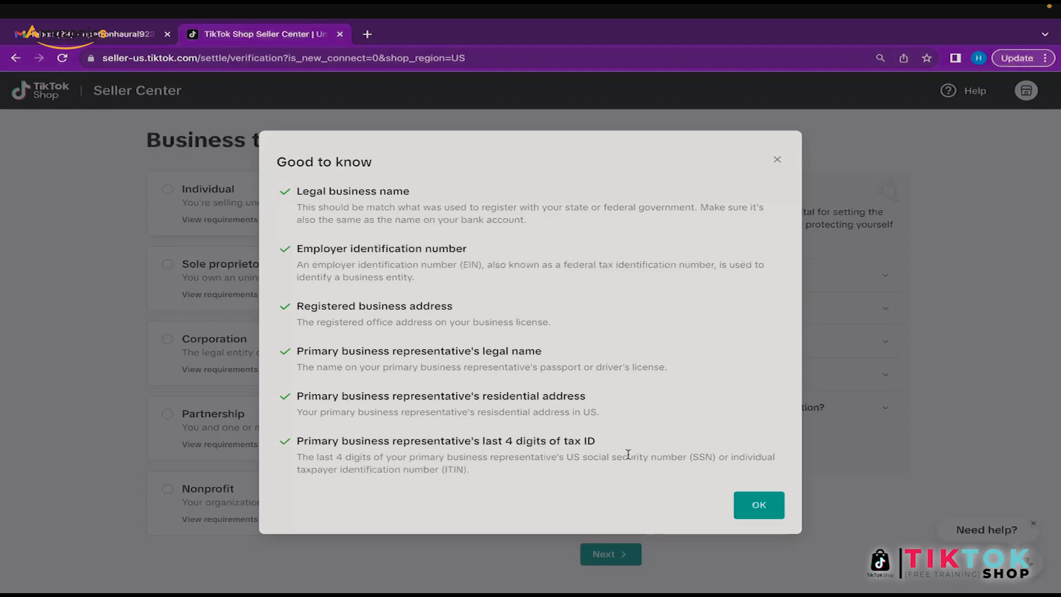
left_click(770, 508)
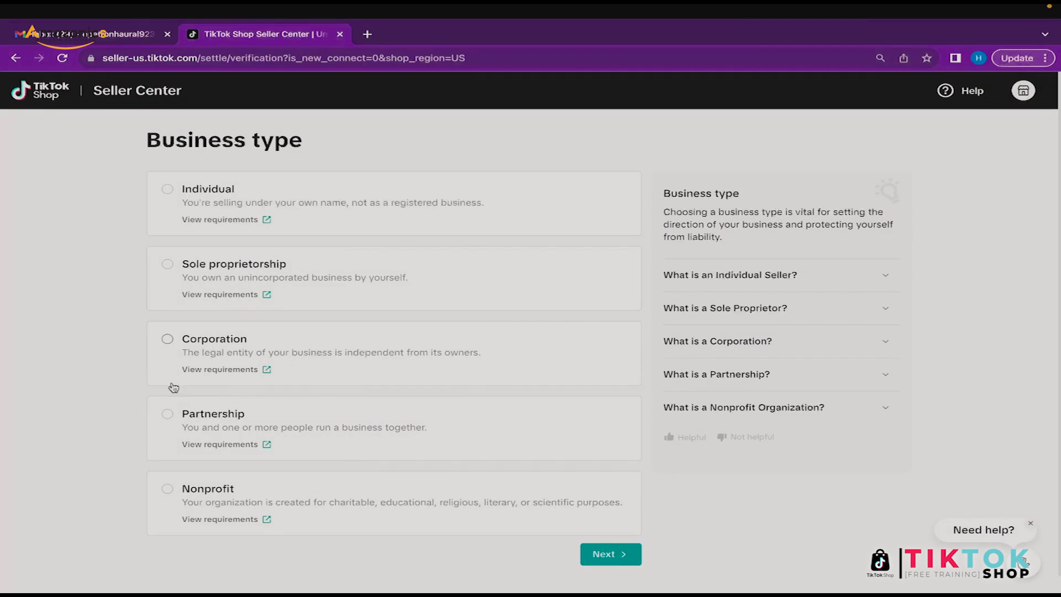
Step: Choose Partnership as the business type and continue to the Business details form
left_click(230, 429)
left_click(605, 558)
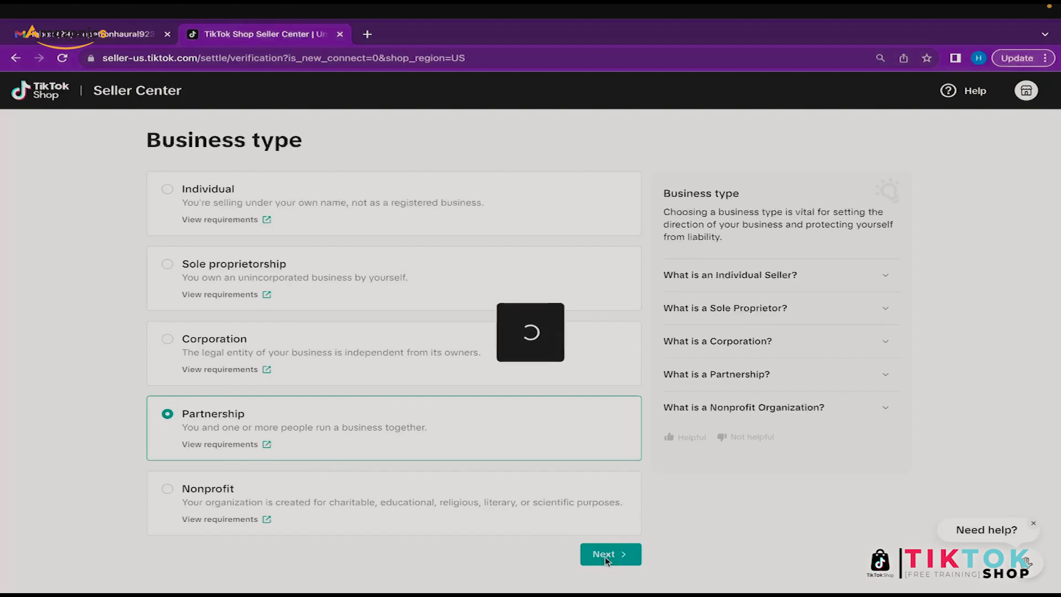
left_click(314, 317)
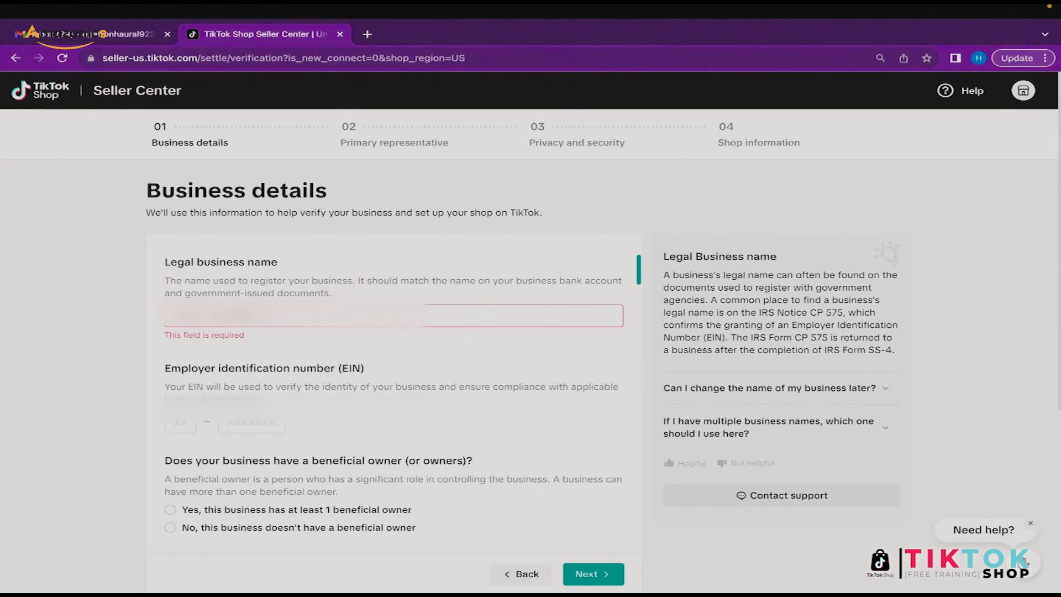
Step: Enter the employer identification number in the Business details form
left_click(228, 424)
left_click(161, 389)
scroll(312, 423, "down", 3)
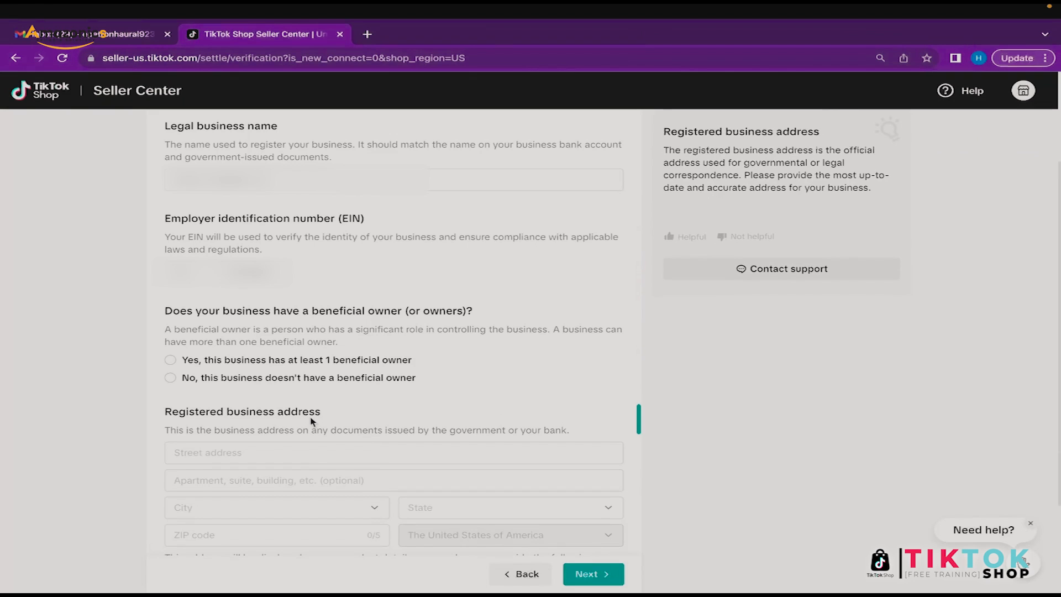
scroll(311, 421, "down", 1)
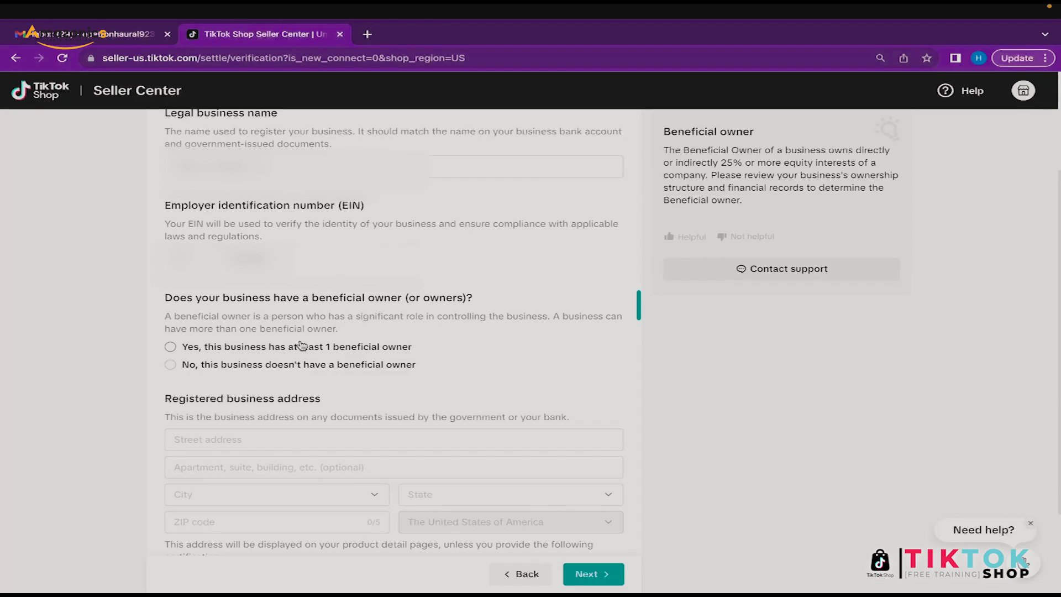
scroll(301, 345, "down", 1)
Step: Answer Yes for beneficial owner, enter the registered address, and submit the business details
left_click(240, 322)
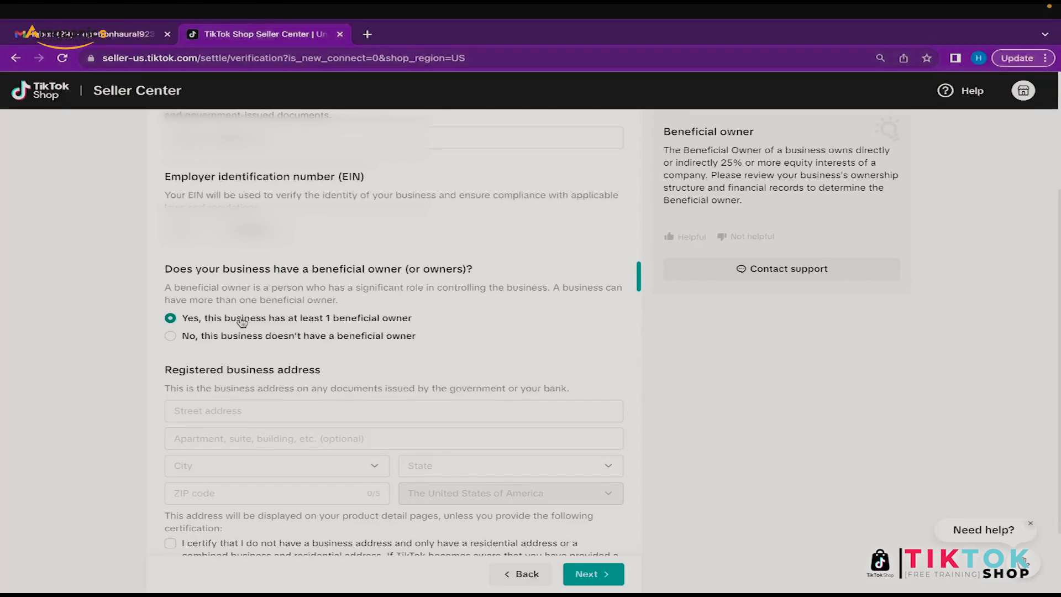
scroll(387, 359, "down", 2)
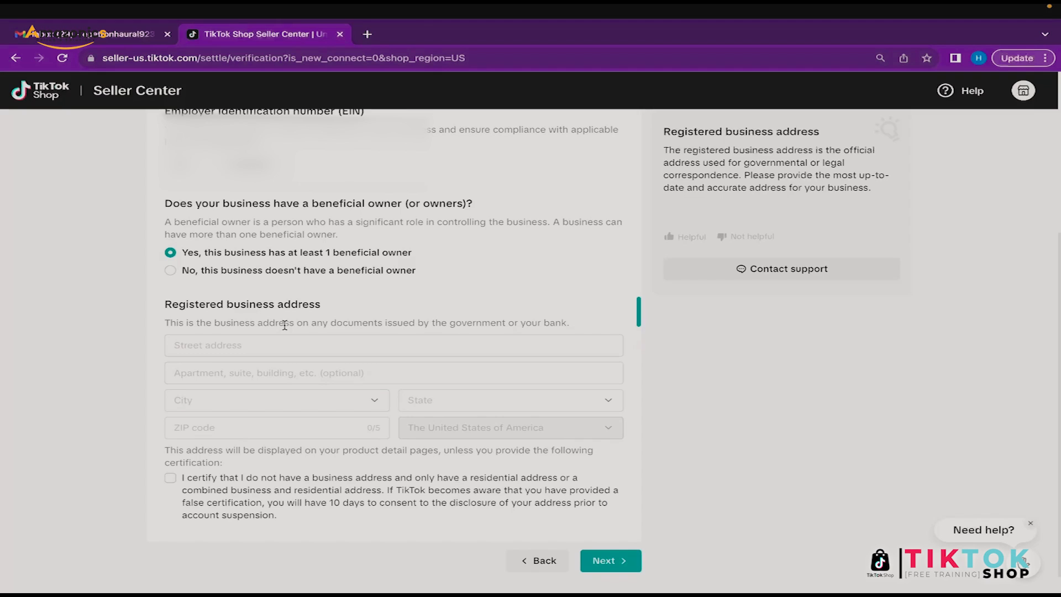
left_click(243, 271)
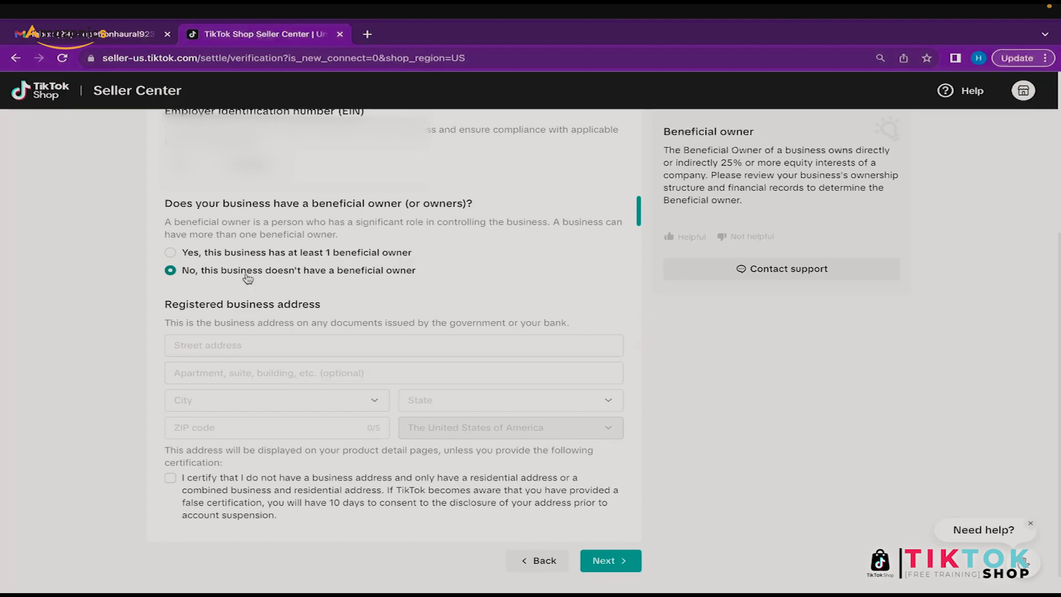
left_click(267, 257)
left_click(229, 343)
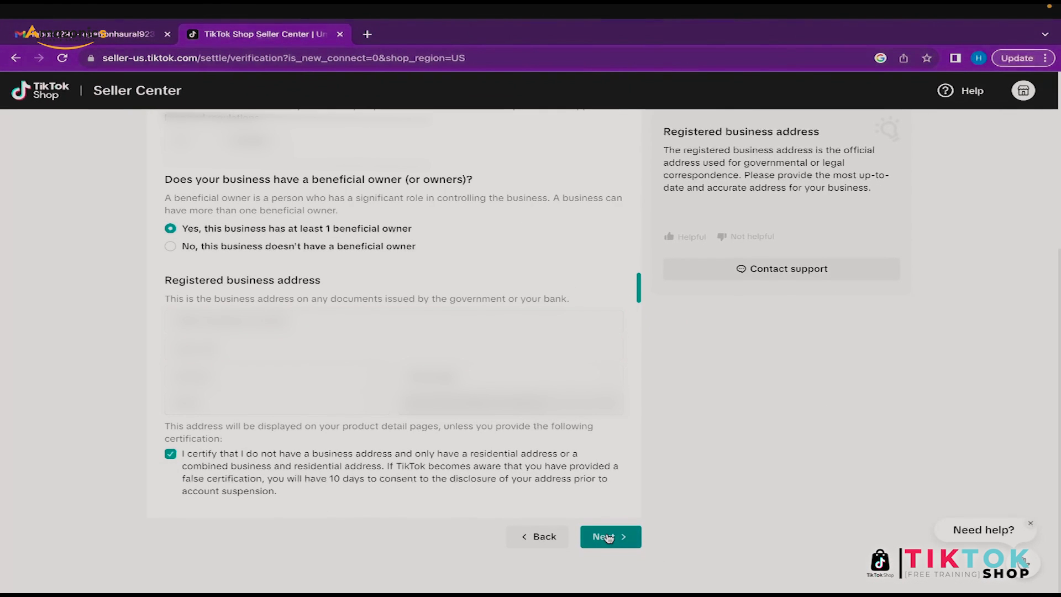
left_click(607, 537)
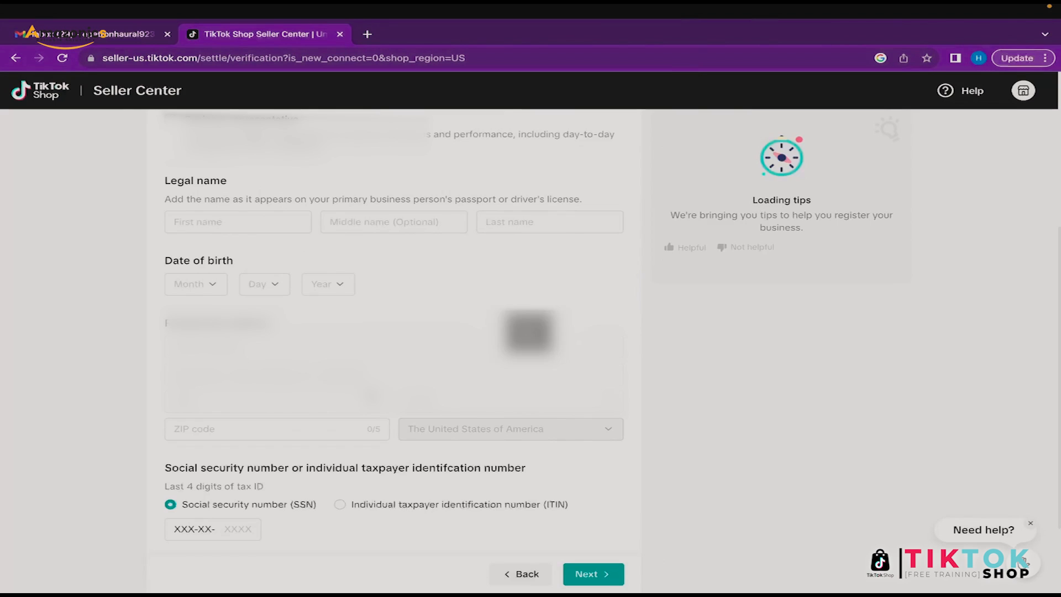
Step: Try the beneficial owner and business representative role options, ending with neither selected
scroll(368, 391, "up", 5)
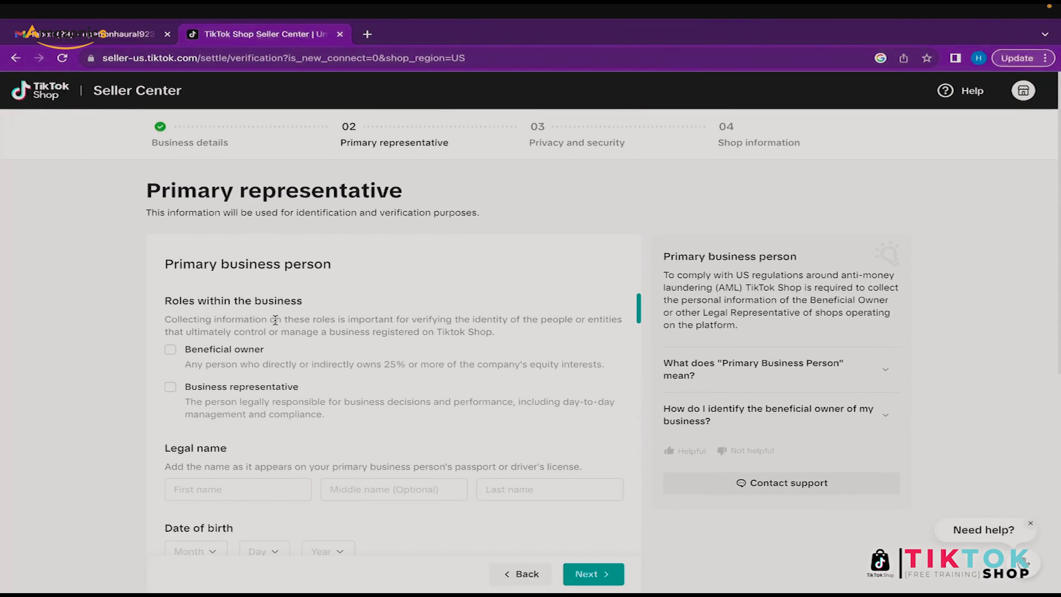
double_click(189, 265)
double_click(188, 302)
left_click(238, 353)
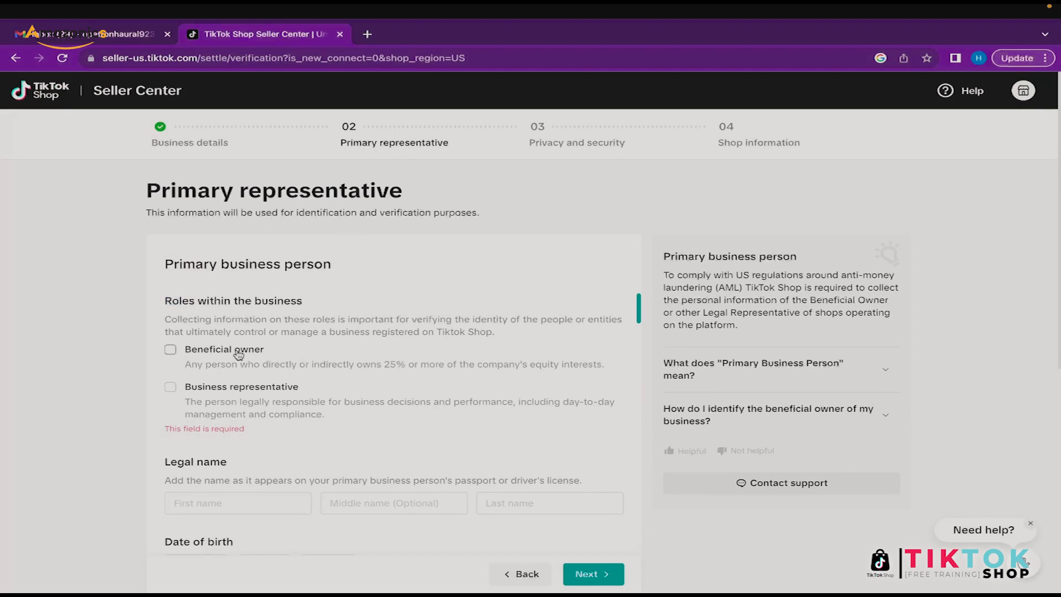
left_click(176, 353)
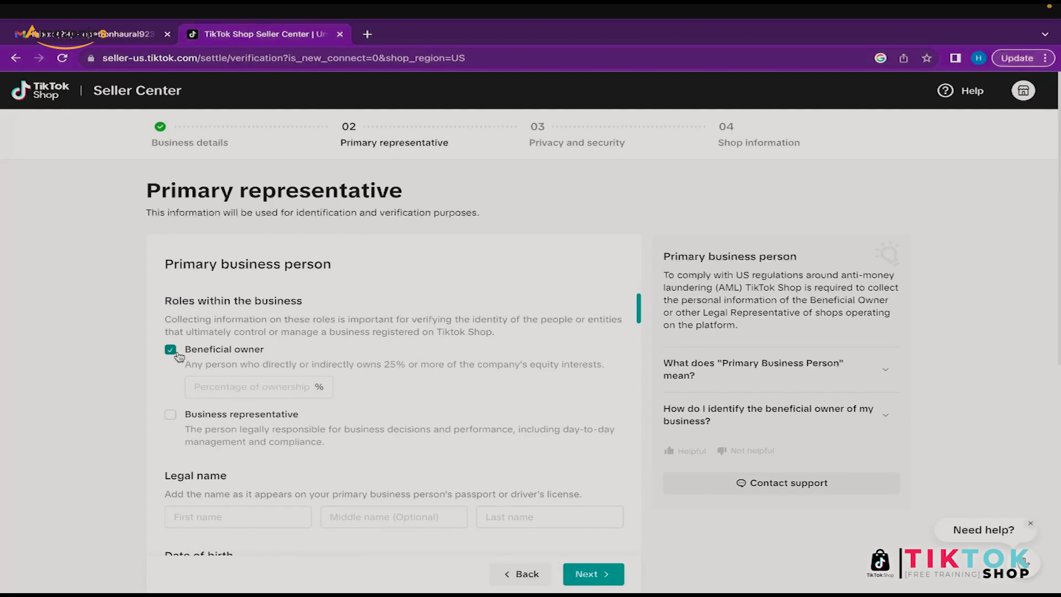
left_click(249, 386)
type("100")
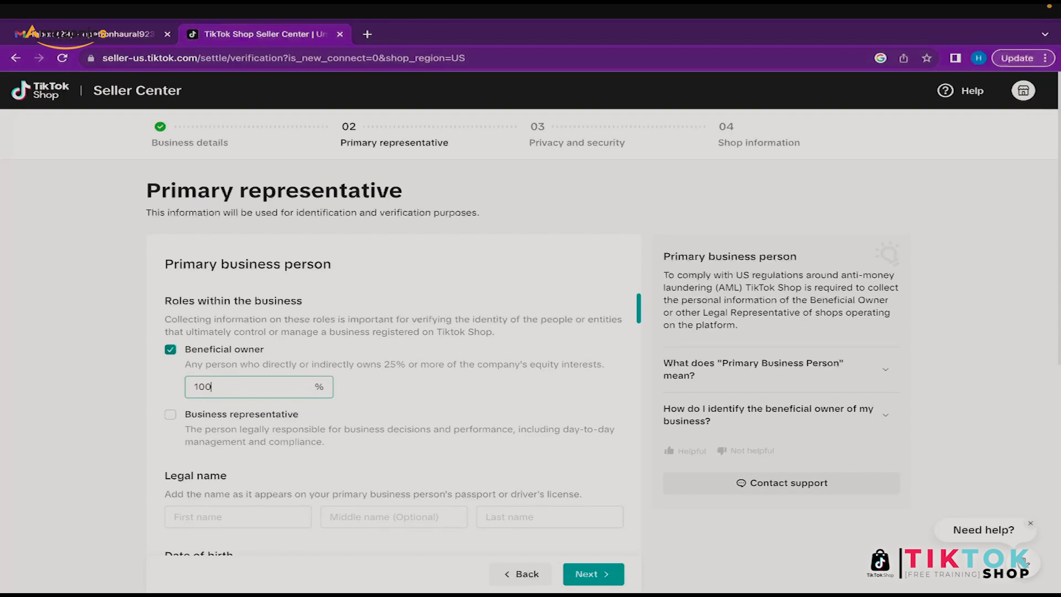
left_click(337, 417)
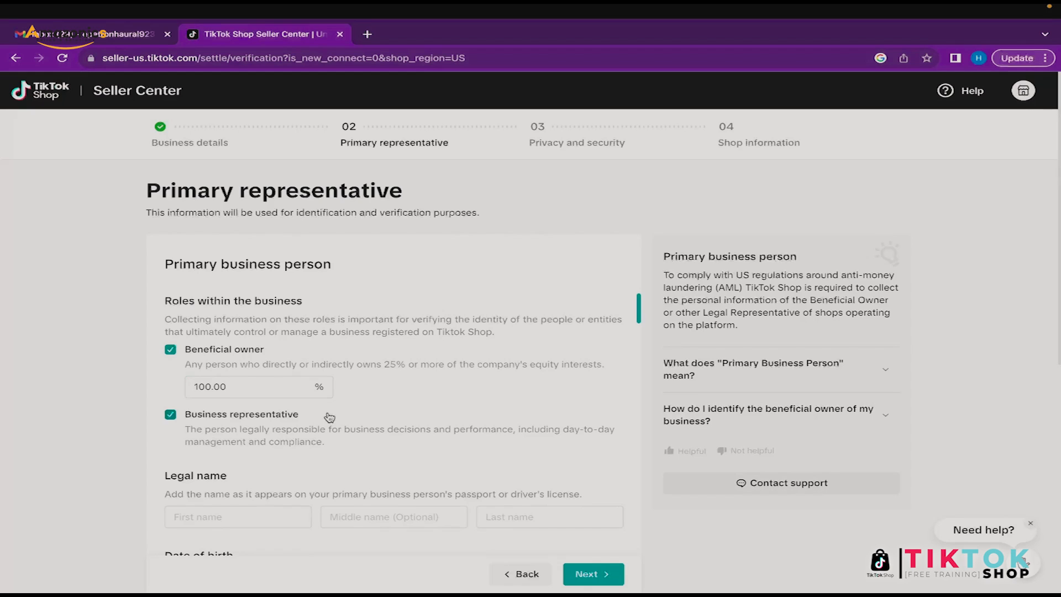
left_click(202, 418)
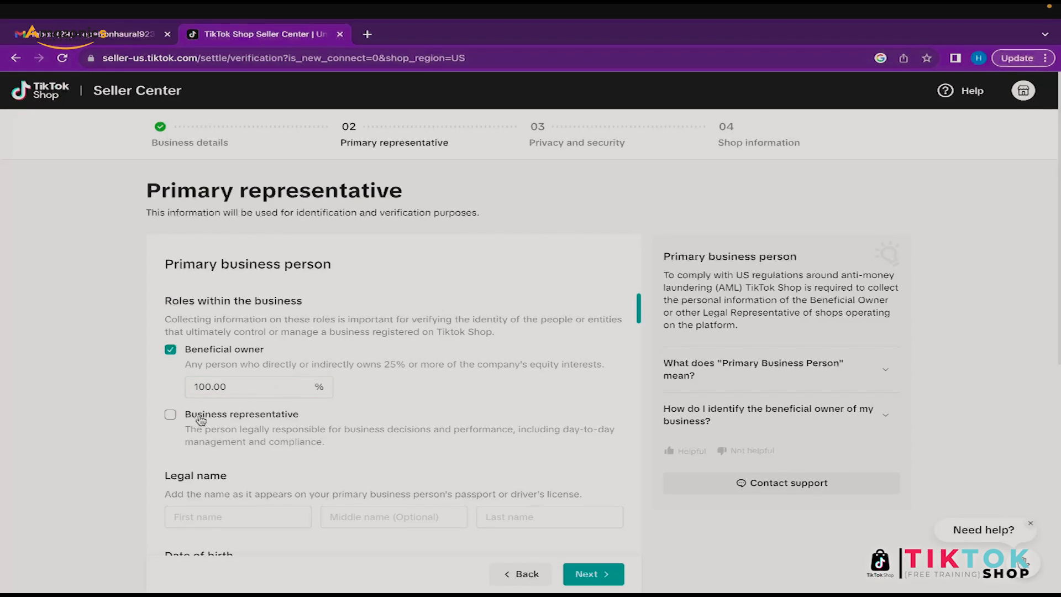
left_click(171, 351)
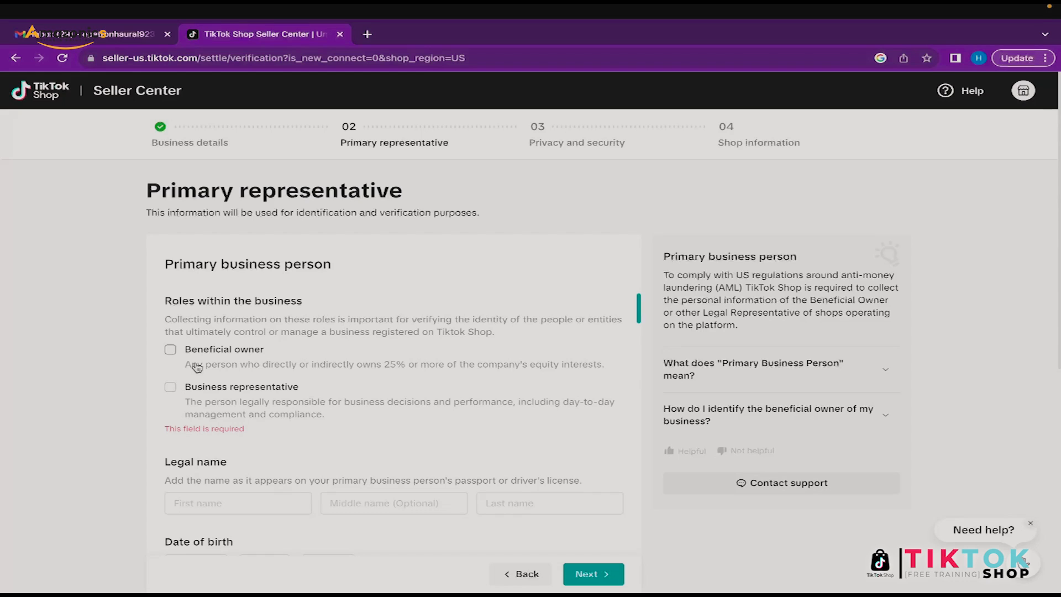
left_click(172, 389)
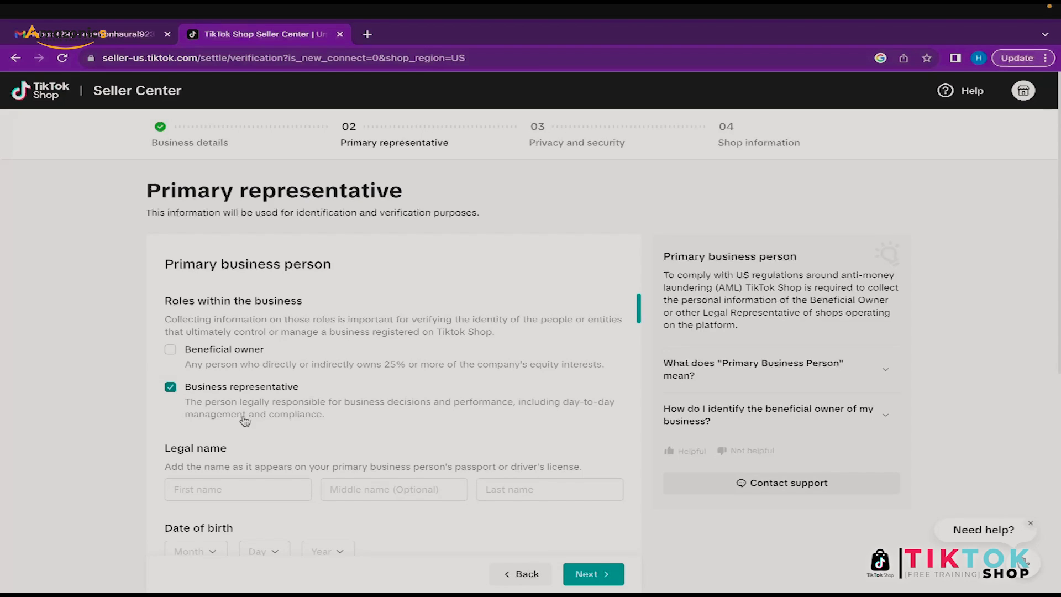
left_click_drag(186, 402, 472, 413)
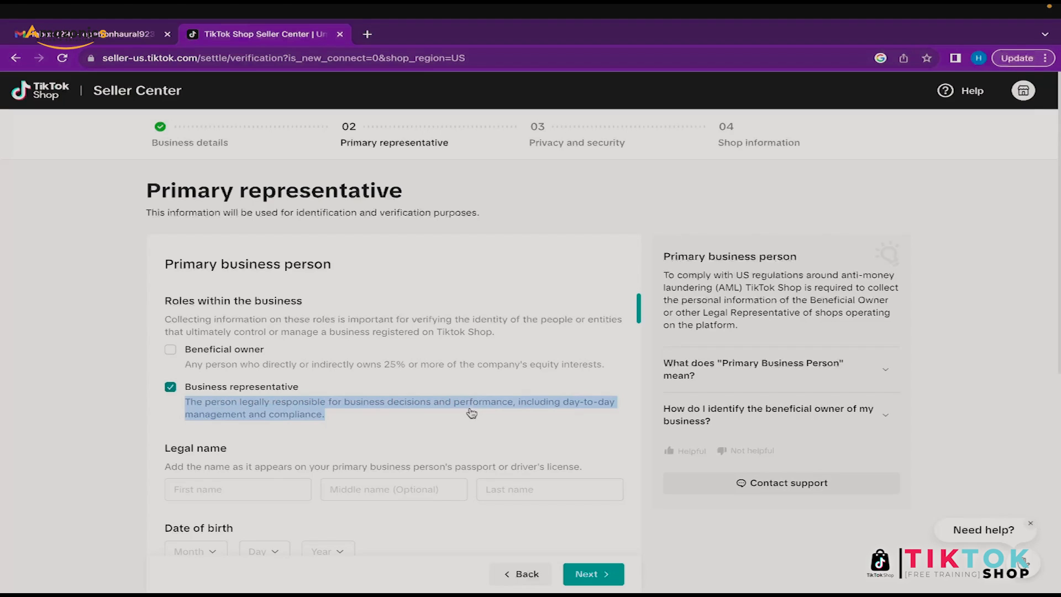
left_click(350, 422)
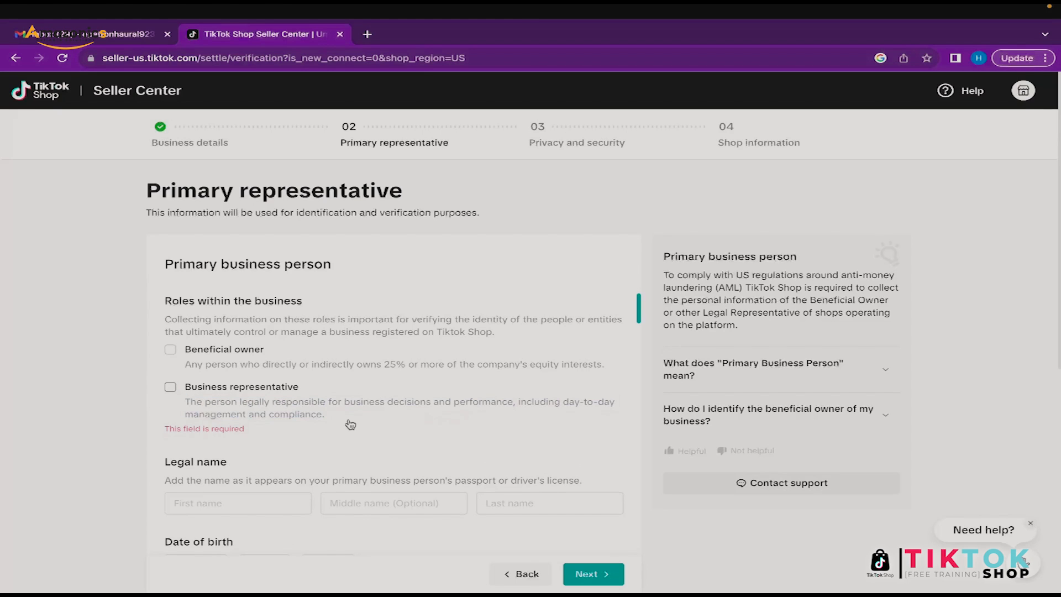
Step: Mark the primary person as beneficial owner with 100% ownership
scroll(298, 360, "down", 1)
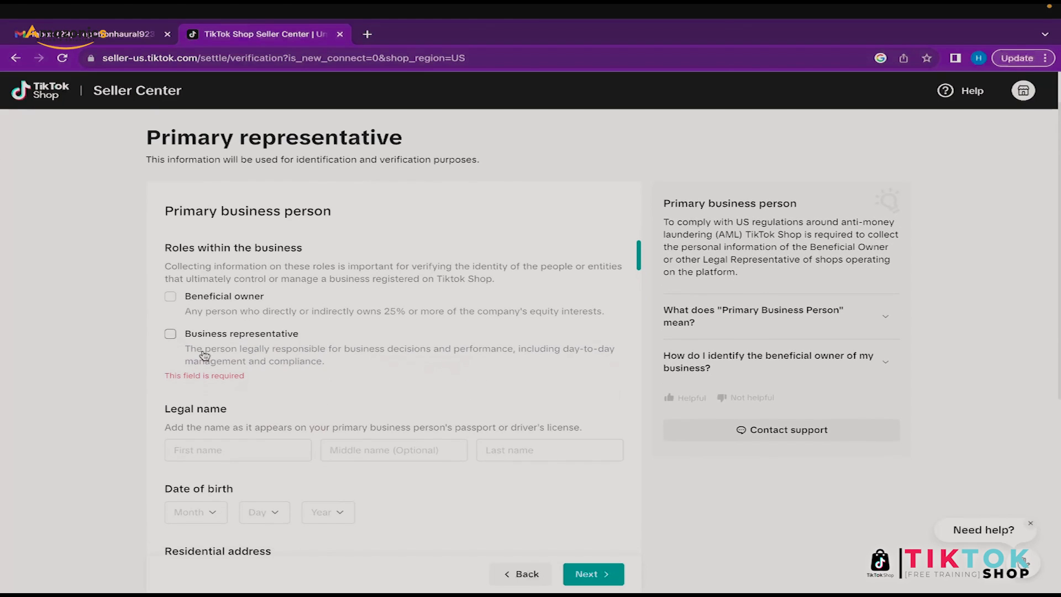
left_click(172, 297)
left_click(236, 341)
type("100")
left_click(390, 370)
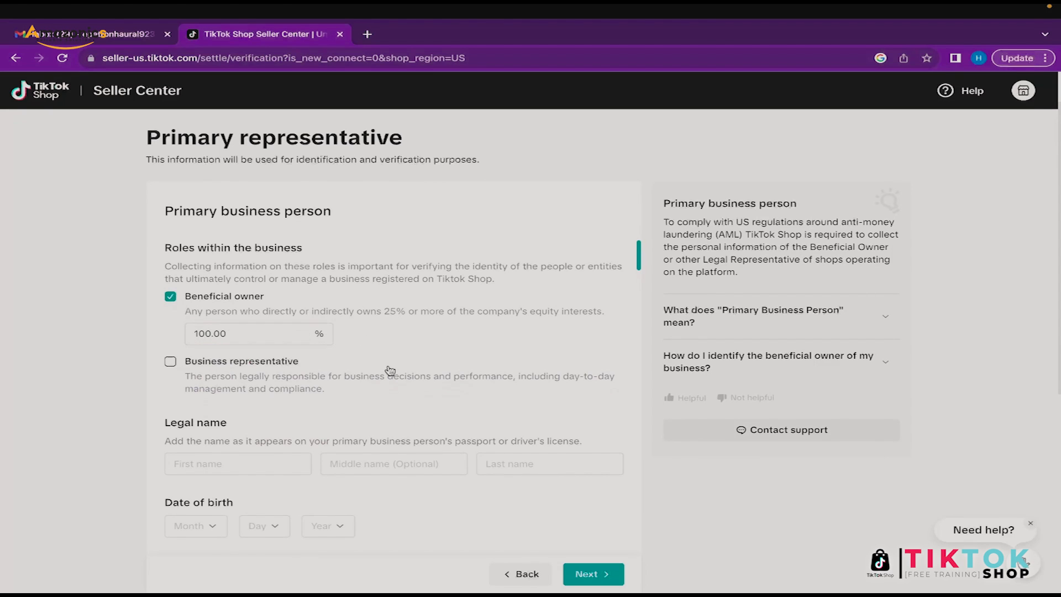
left_click(390, 370)
scroll(350, 408, "down", 2)
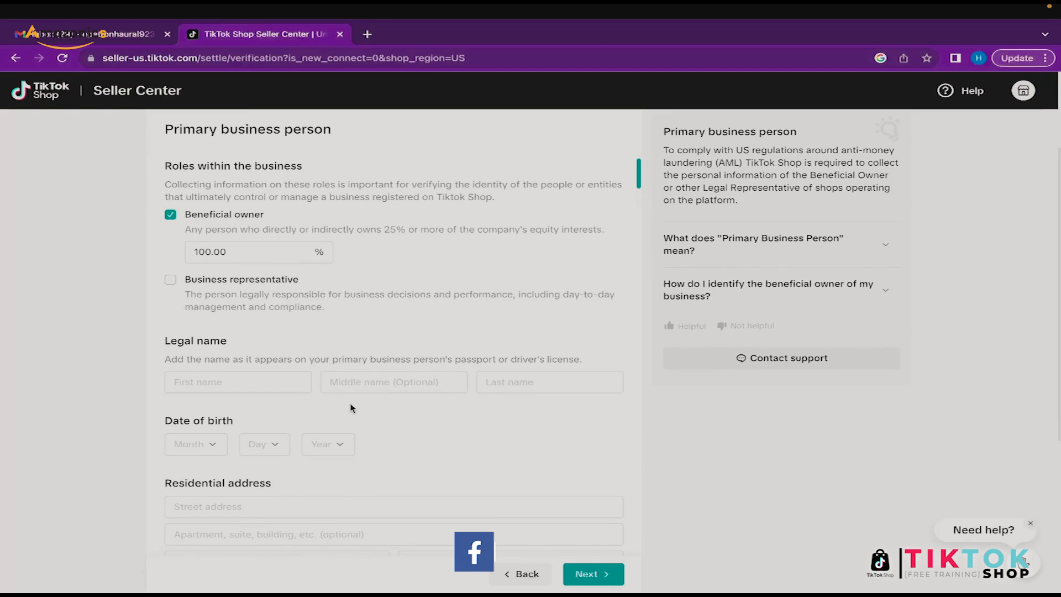
scroll(350, 408, "down", 1)
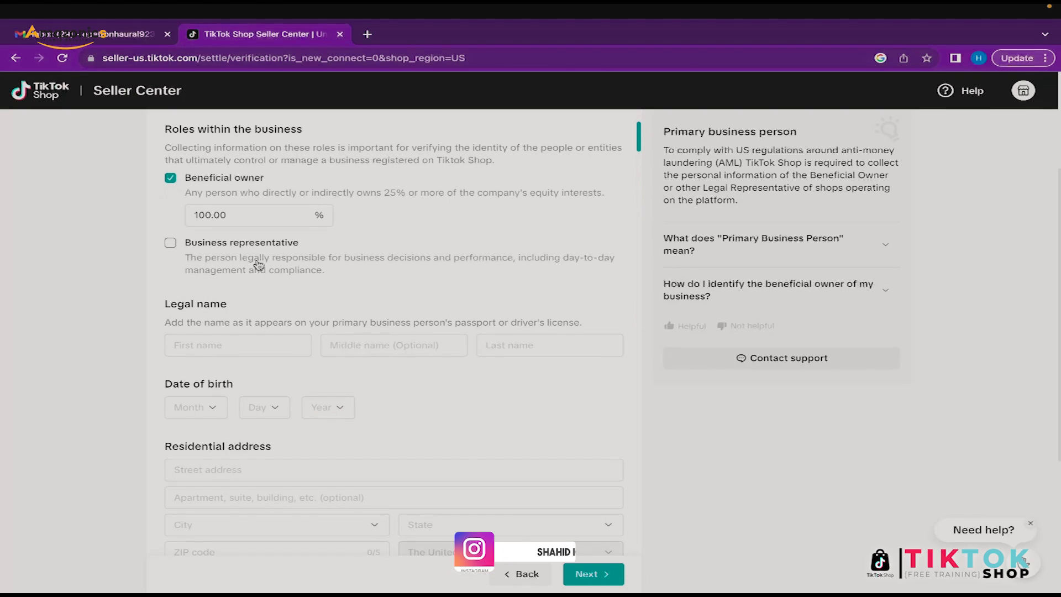
Step: Fill in the representative's legal name and residential address and submit the details
left_click(247, 344)
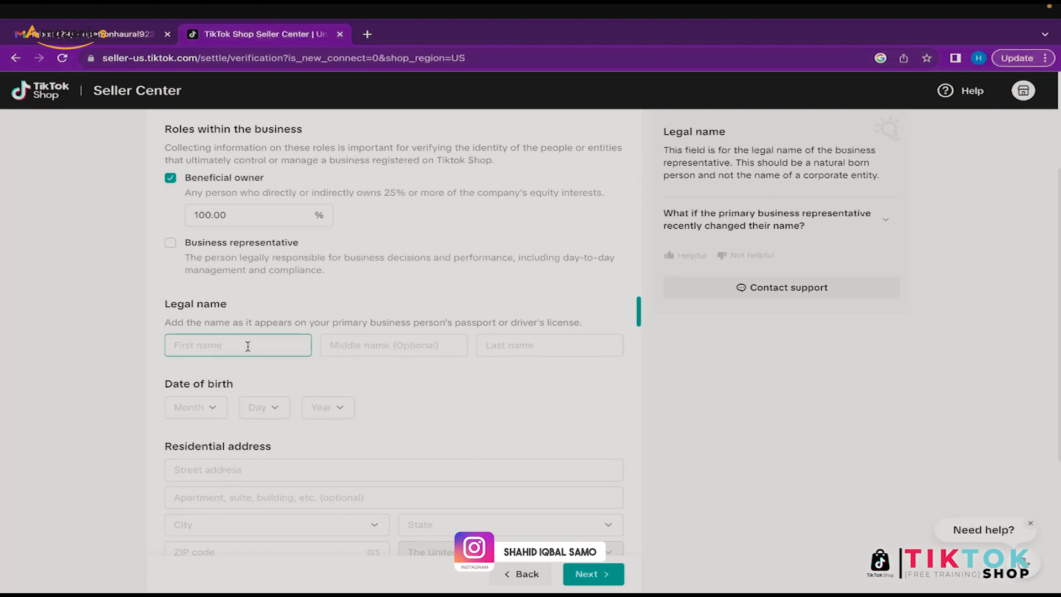
key("ctrl+Left")
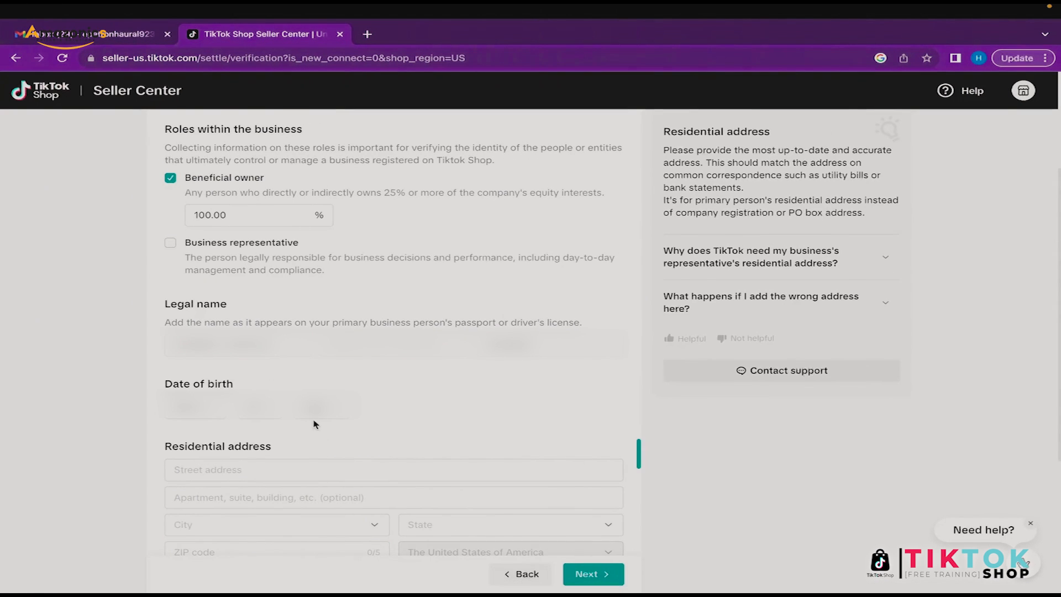
scroll(313, 424, "down", 2)
left_click(289, 346)
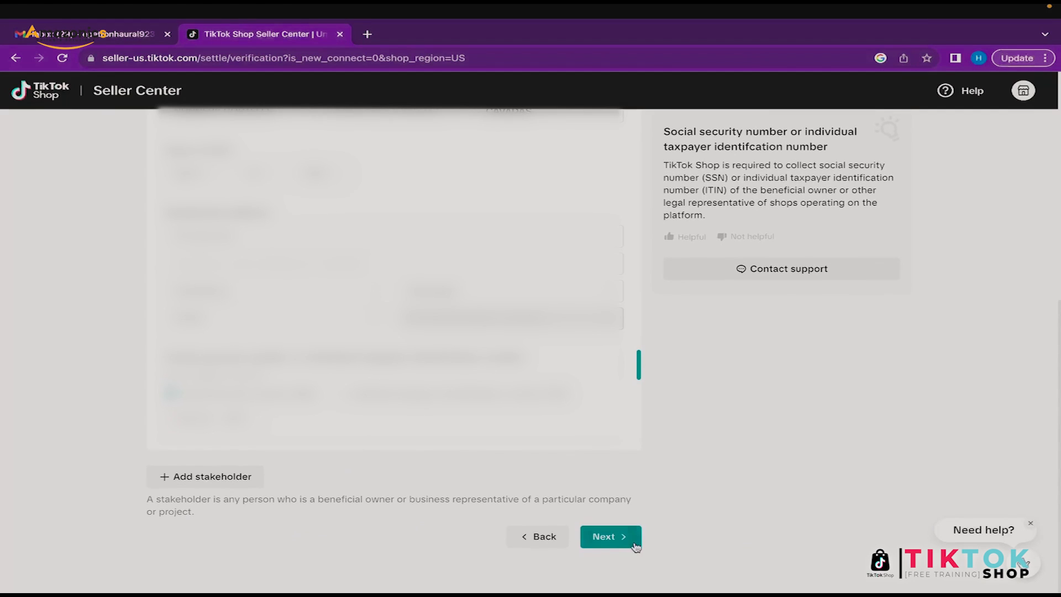
left_click(605, 535)
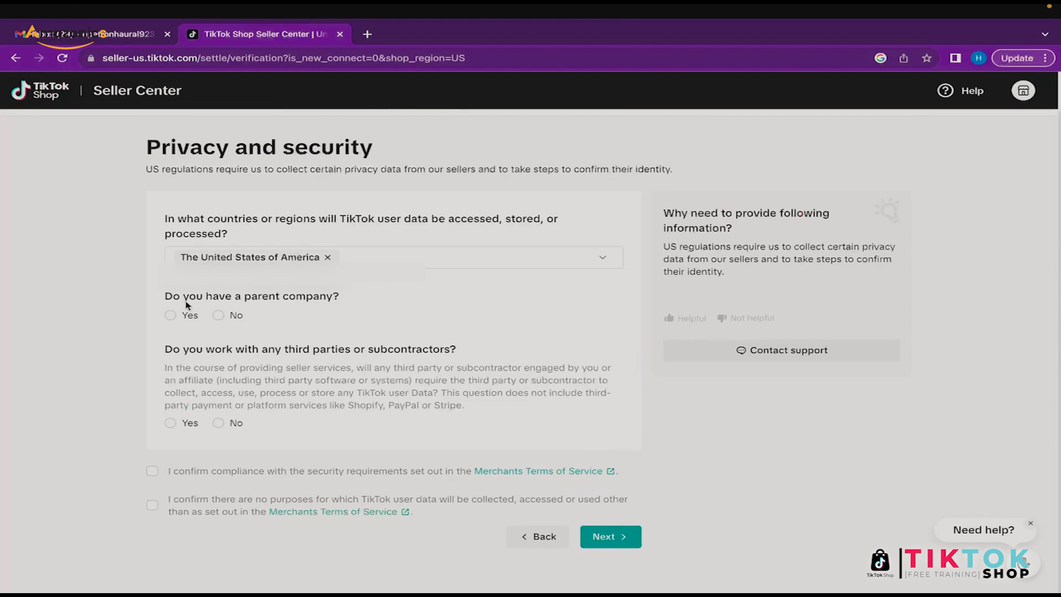
Step: Answer No for parent company and third parties, tick both confirmations, and continue
left_click(219, 316)
left_click(219, 423)
left_click(152, 472)
left_click(152, 504)
left_click(617, 536)
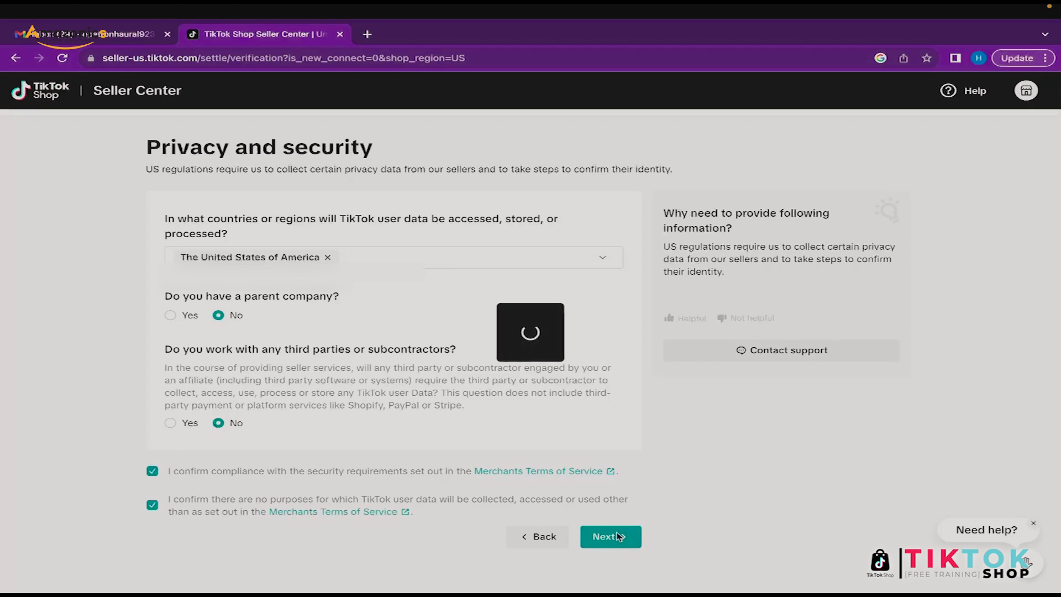
left_click(340, 351)
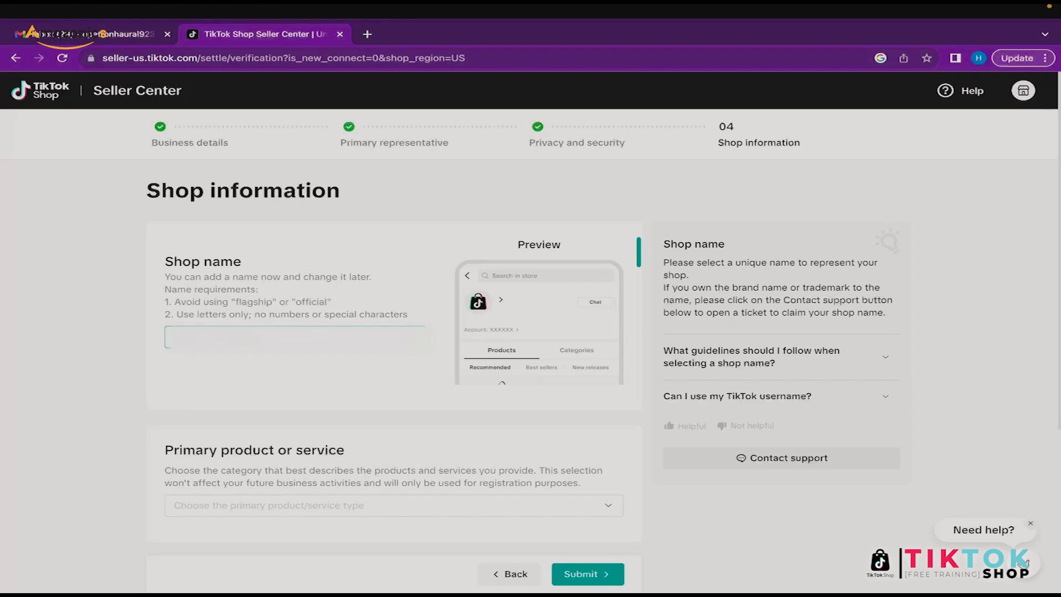
Step: Open the Primary product or service list and read the category explanation
scroll(338, 352, "down", 2)
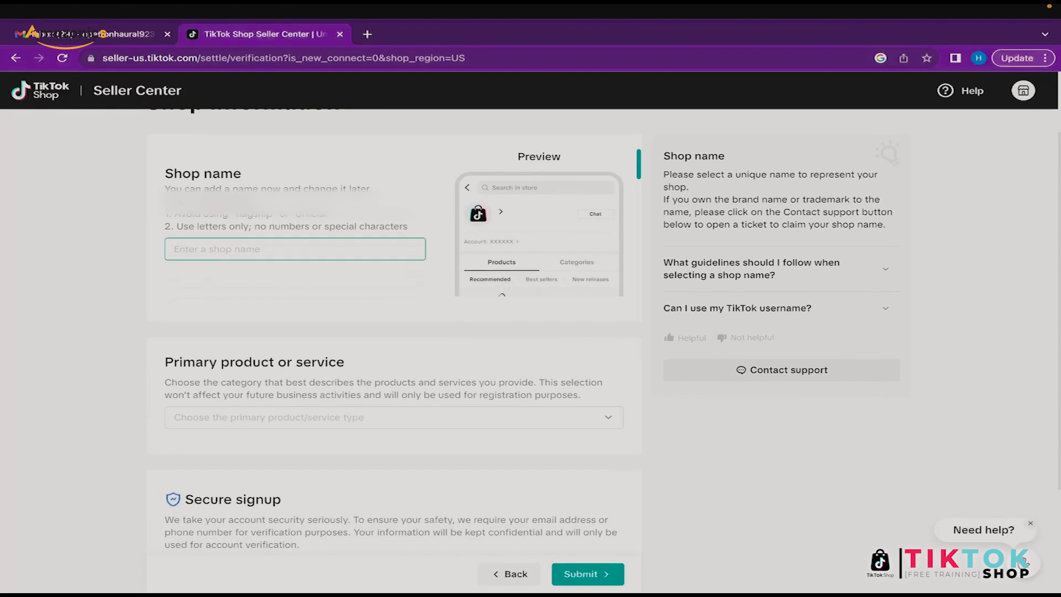
left_click(263, 412)
scroll(263, 414, "down", 1)
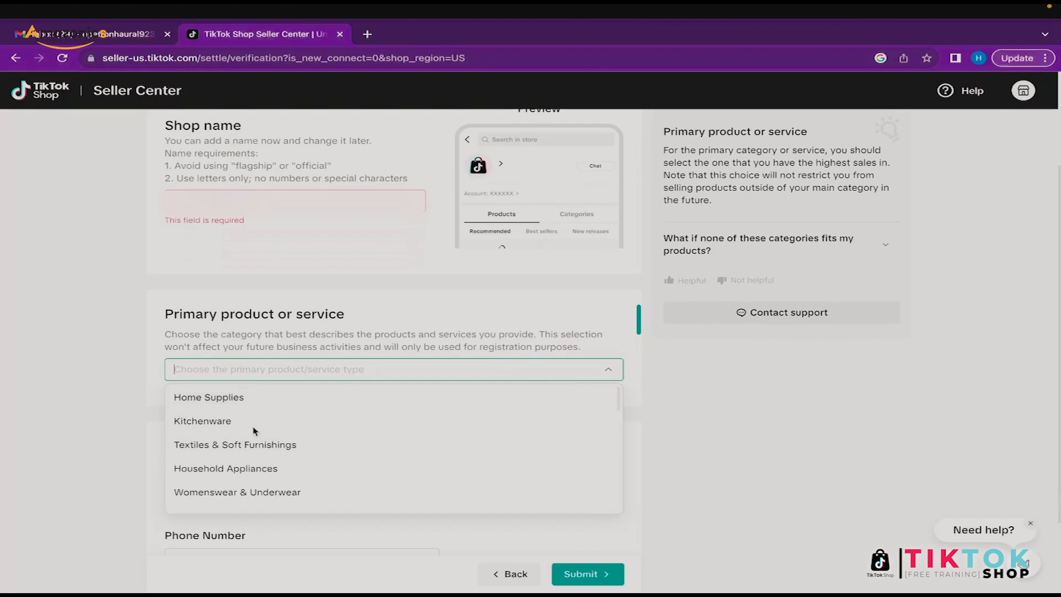
left_click_drag(166, 335, 318, 344)
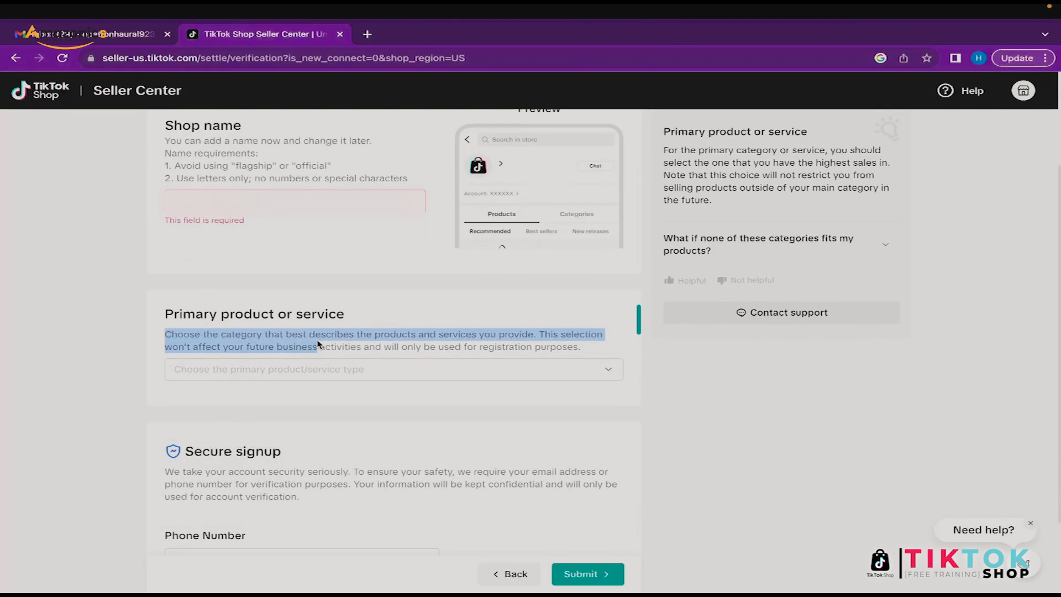
left_click(536, 335)
left_click_drag(538, 334, 581, 354)
left_click(574, 356)
left_click(540, 367)
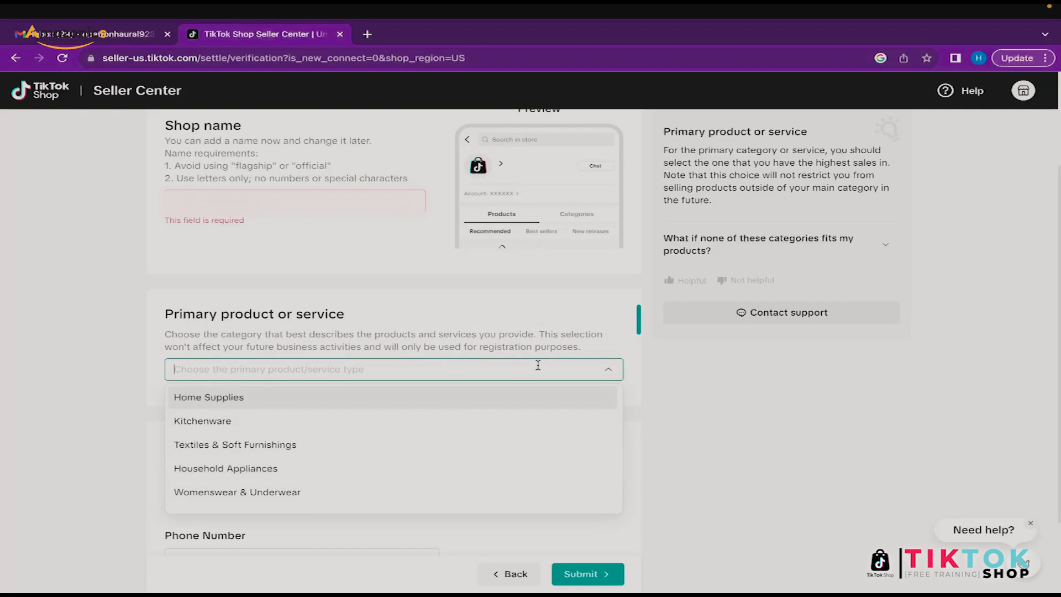
scroll(385, 427, "down", 1)
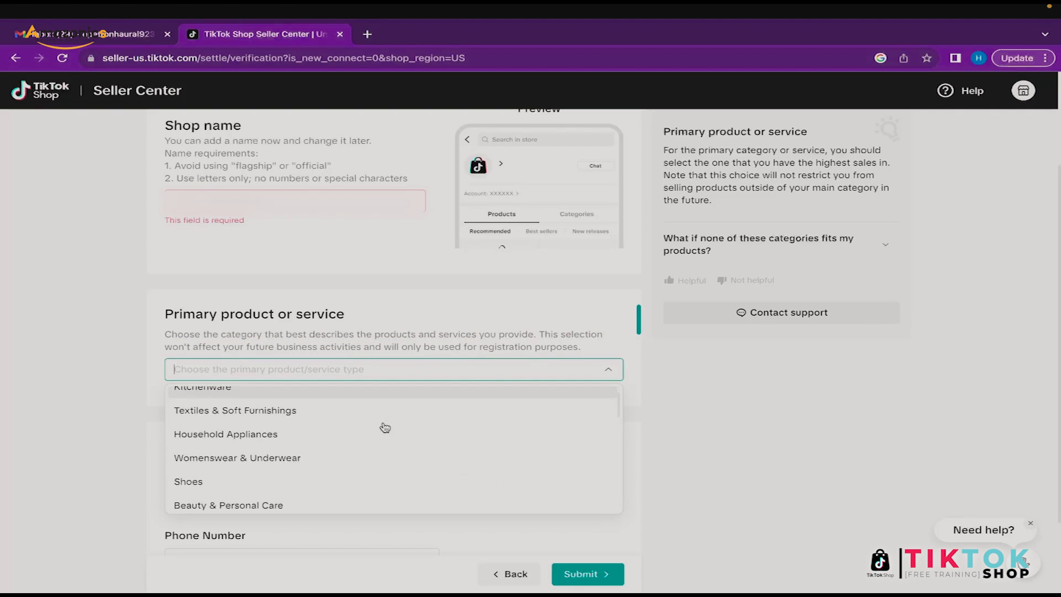
Step: Select Home Supplies as the primary product category instead of Household Appliances
left_click(334, 429)
left_click(333, 368)
scroll(312, 426, "down", 1)
scroll(315, 428, "up", 1)
left_click(299, 403)
left_click(317, 369)
scroll(288, 450, "down", 1)
scroll(277, 431, "up", 1)
left_click(267, 405)
Step: Go to the Phone Number field to enter the number for secure signup
scroll(249, 428, "down", 1)
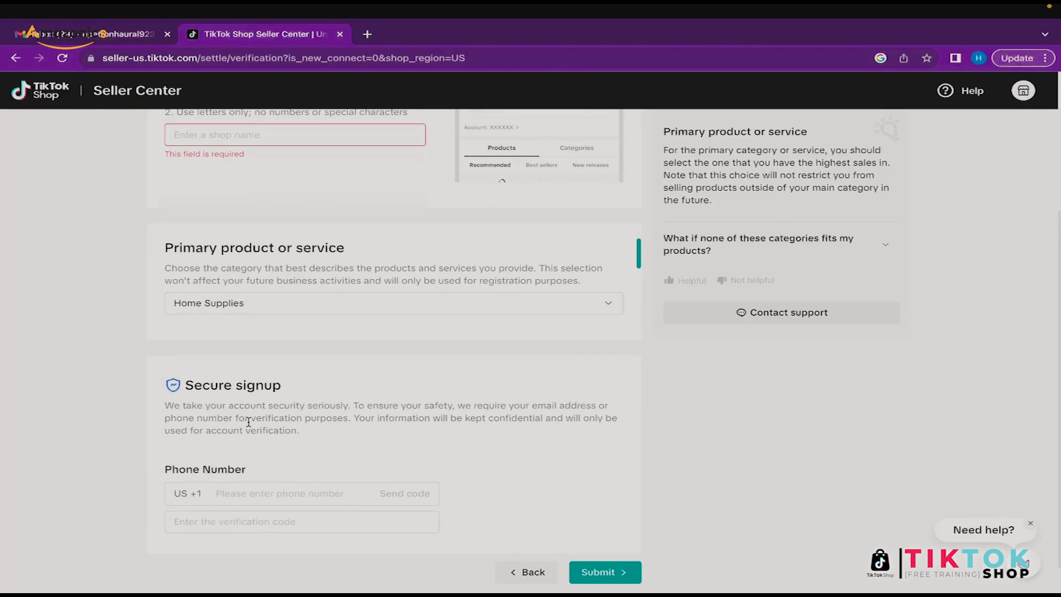
scroll(247, 433, "down", 1)
left_click(249, 457)
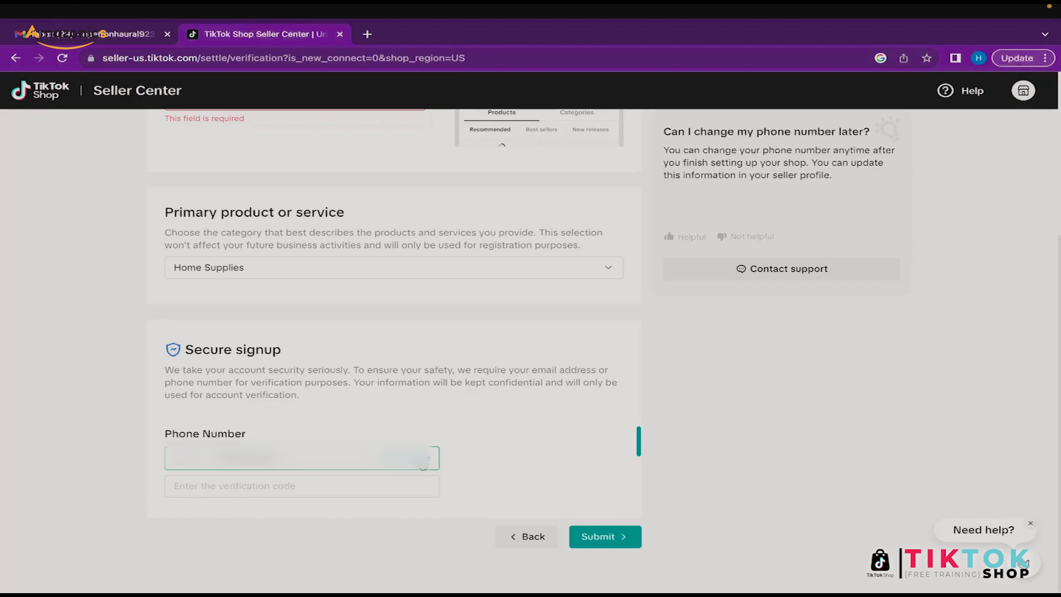
Step: Name the shop 'Gems of Wealth', fixing the typo, and submit the shop information
left_click(367, 411)
scroll(367, 410, "up", 3)
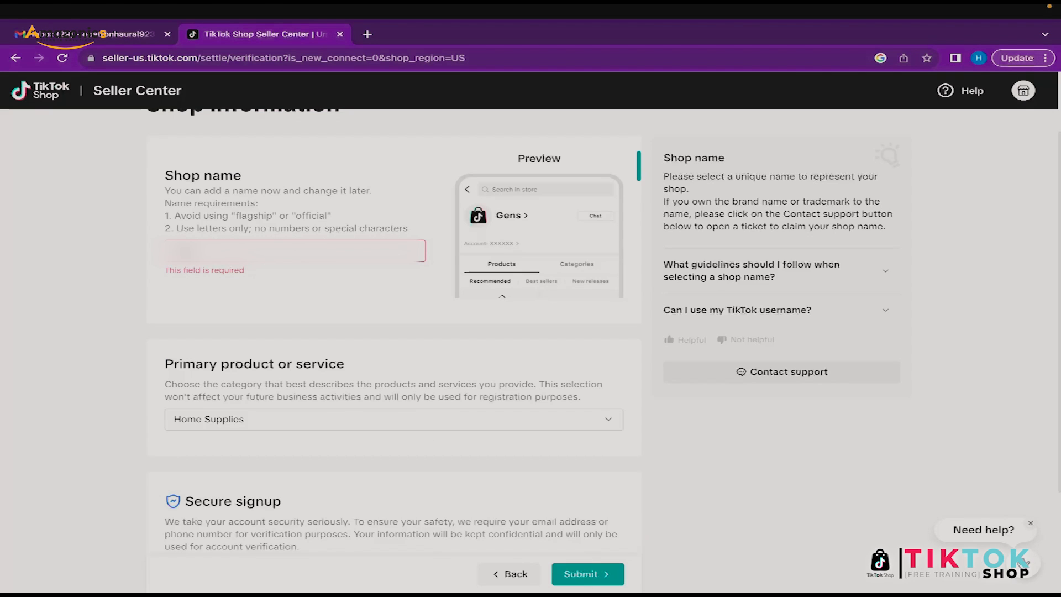
type("Wa")
key("BackSpace")
type("ealth")
left_click(272, 283)
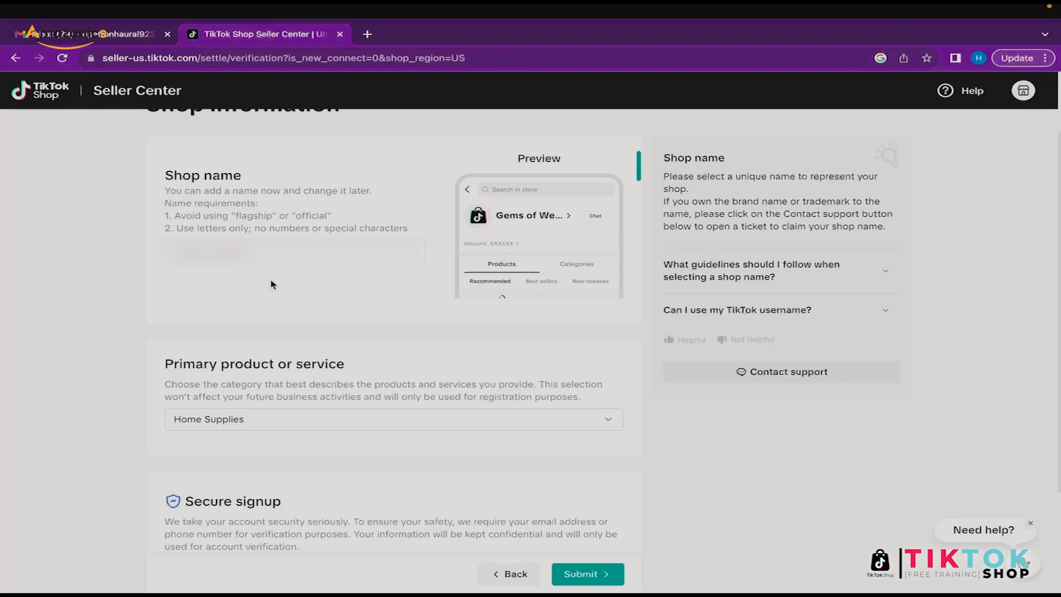
scroll(271, 284, "down", 3)
left_click(612, 536)
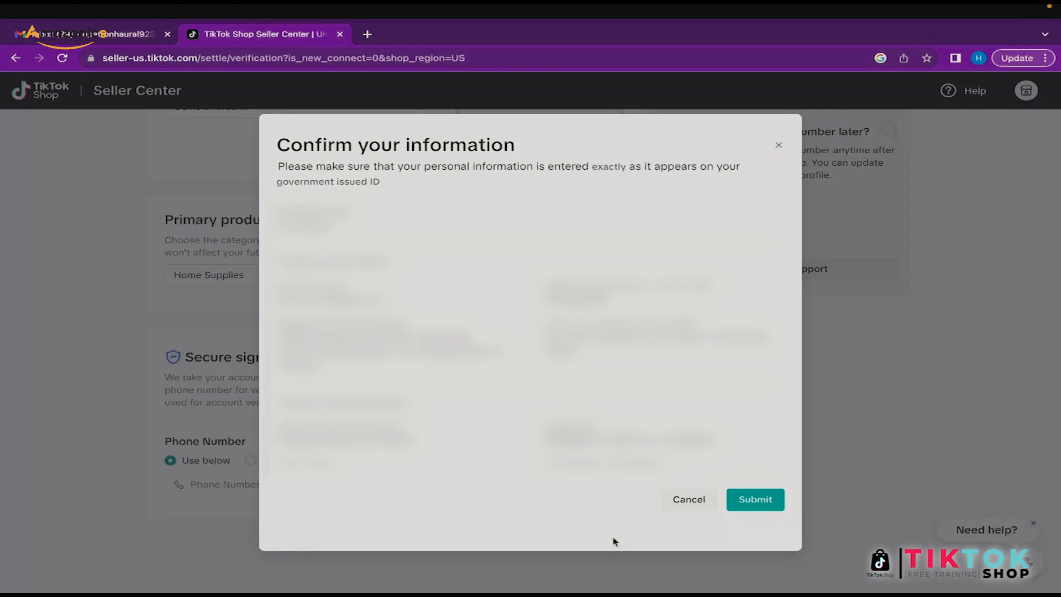
Step: Review the Confirm your information summary and submit the business information
scroll(573, 476, "down", 2)
scroll(522, 341, "down", 4)
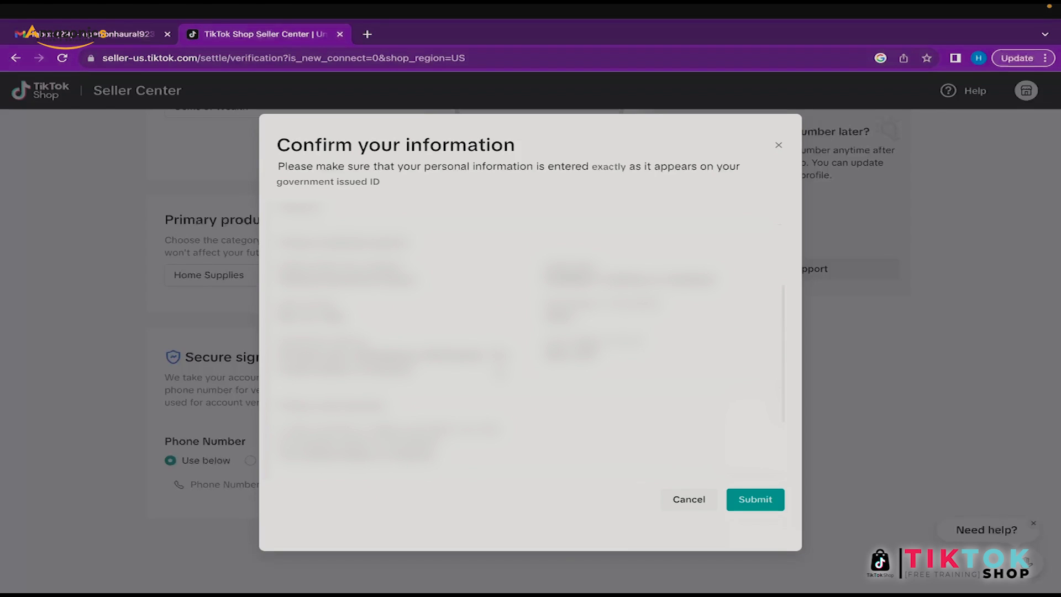
scroll(522, 341, "down", 3)
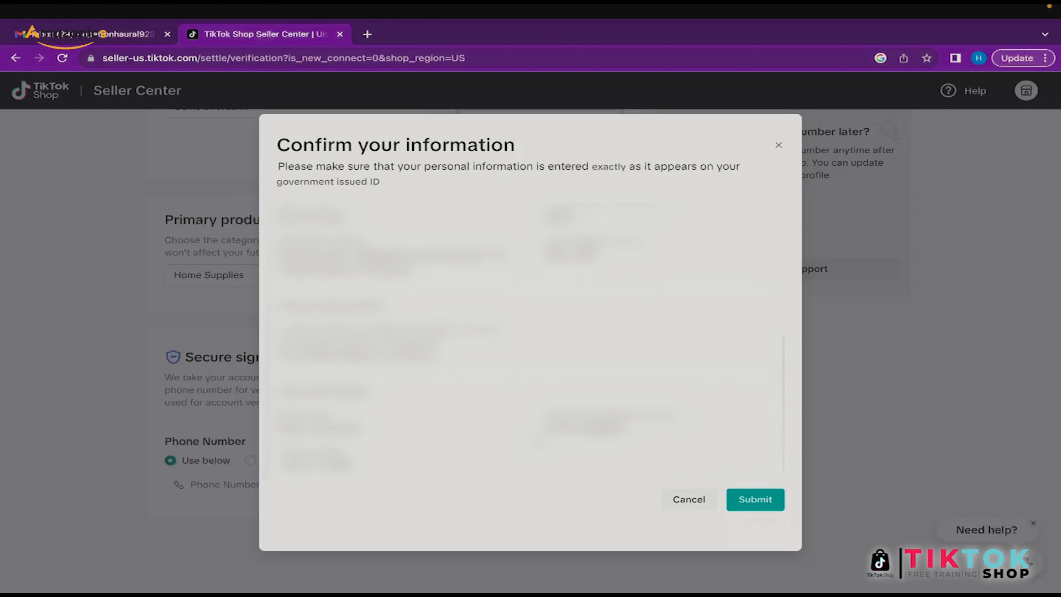
scroll(522, 341, "up", 5)
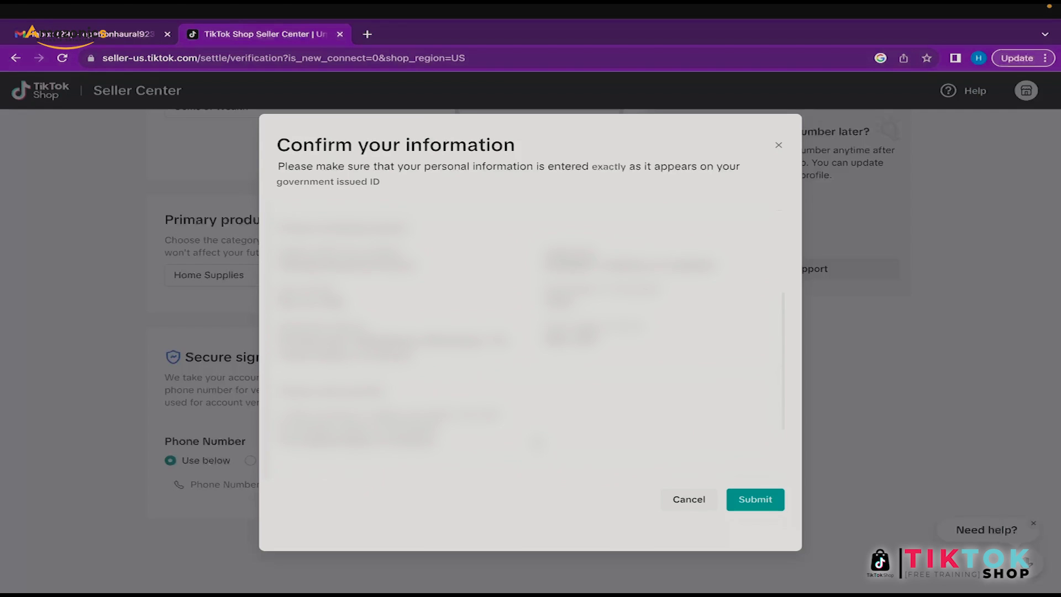
scroll(522, 342, "up", 2)
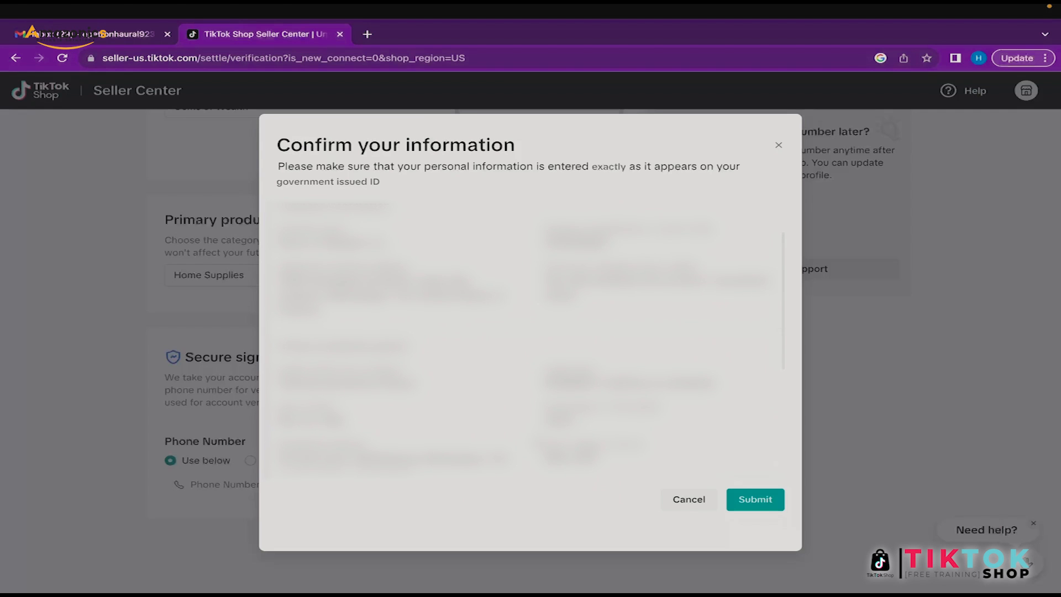
scroll(522, 342, "down", 1)
scroll(522, 342, "down", 5)
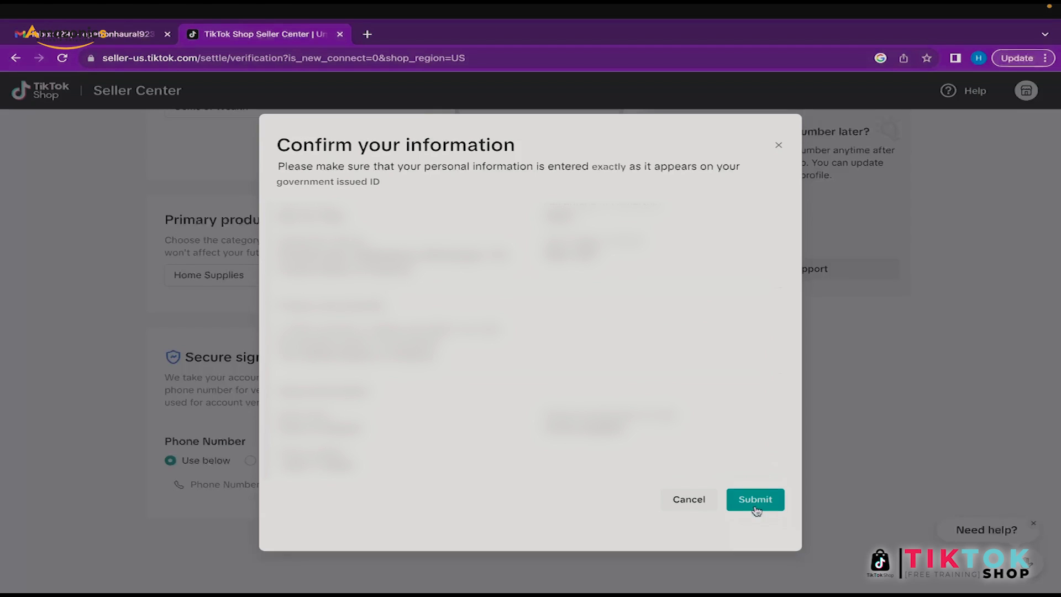
scroll(522, 341, "up", 3)
scroll(704, 410, "up", 1)
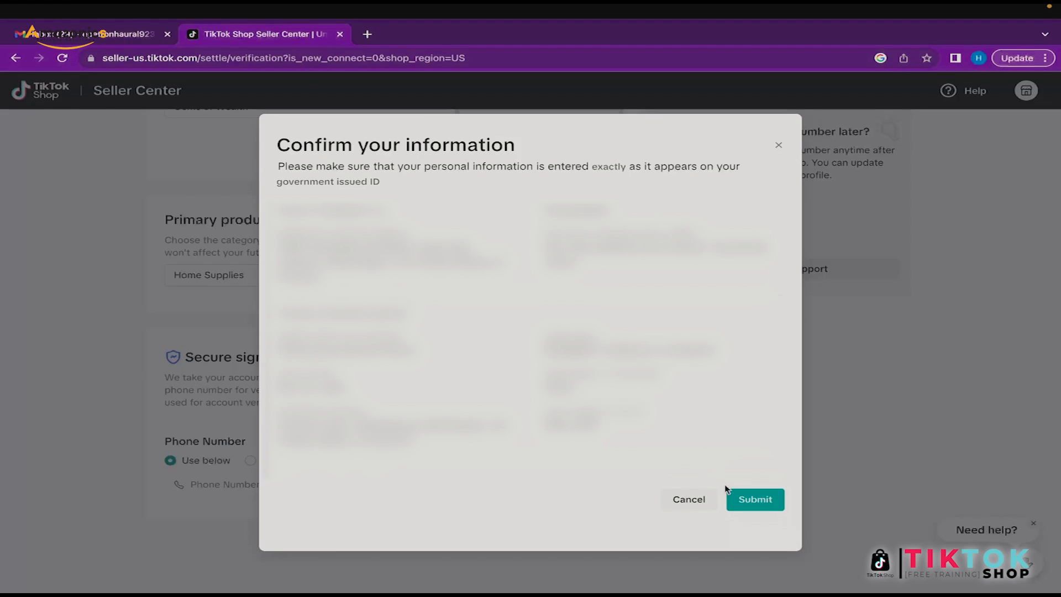
left_click(755, 500)
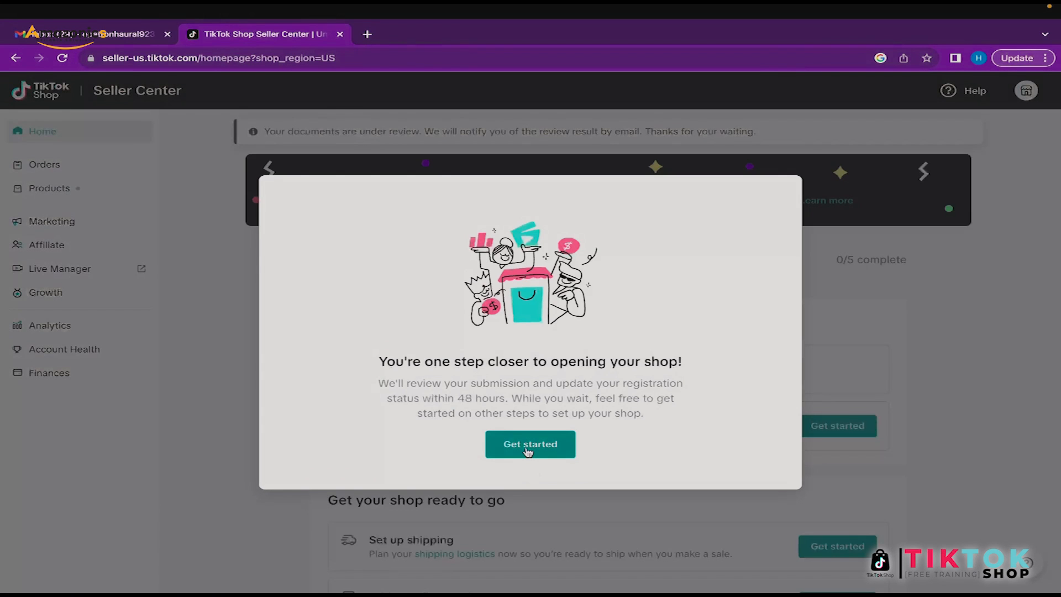
Step: Close the welcome message with Get started, then reload the home page to check review status
left_click(527, 452)
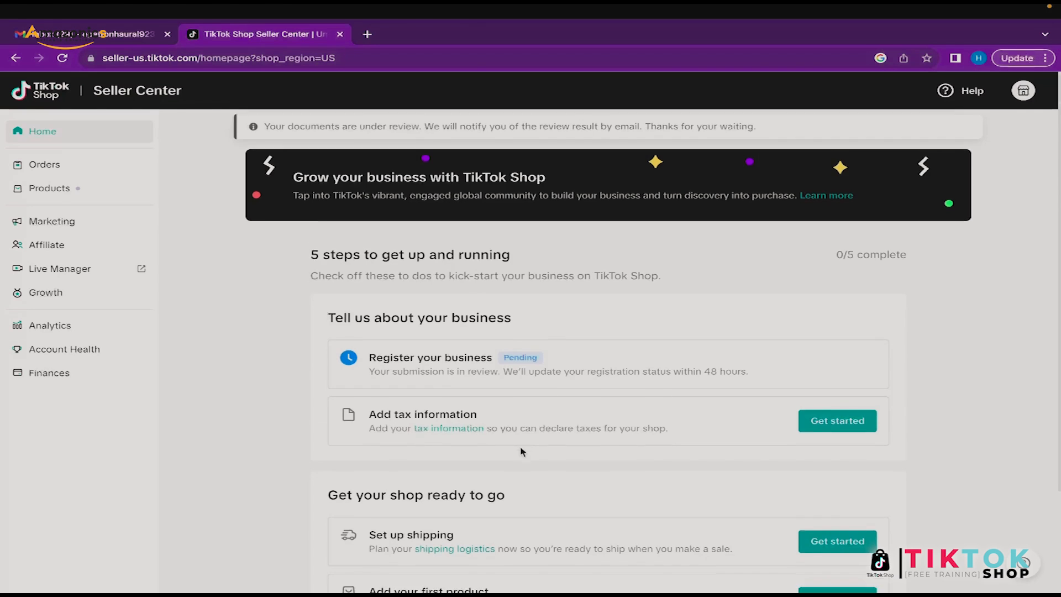
scroll(522, 452, "down", 2)
scroll(522, 451, "up", 2)
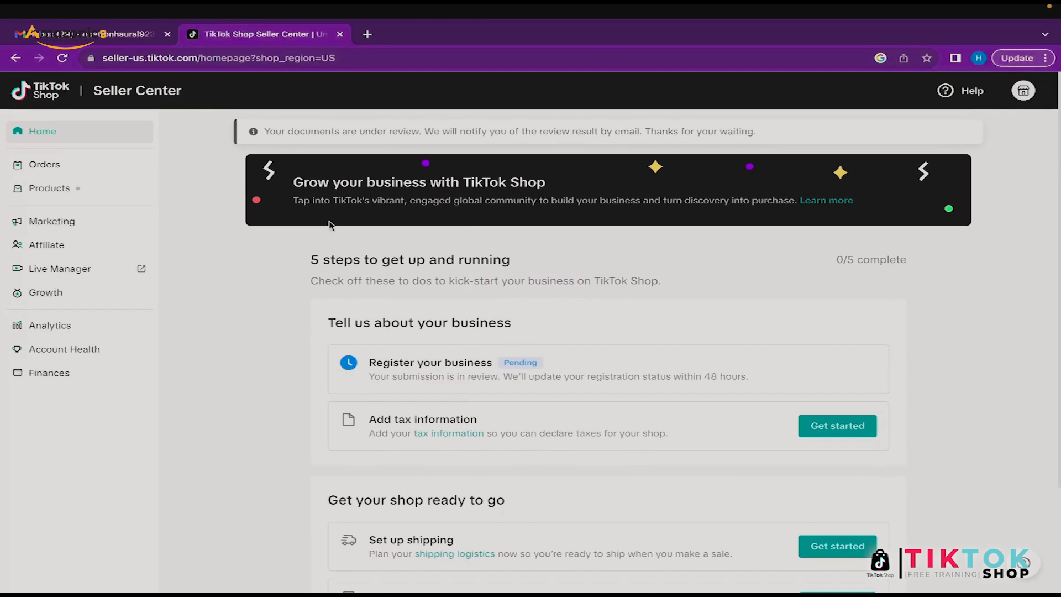
left_click_drag(265, 132, 417, 132)
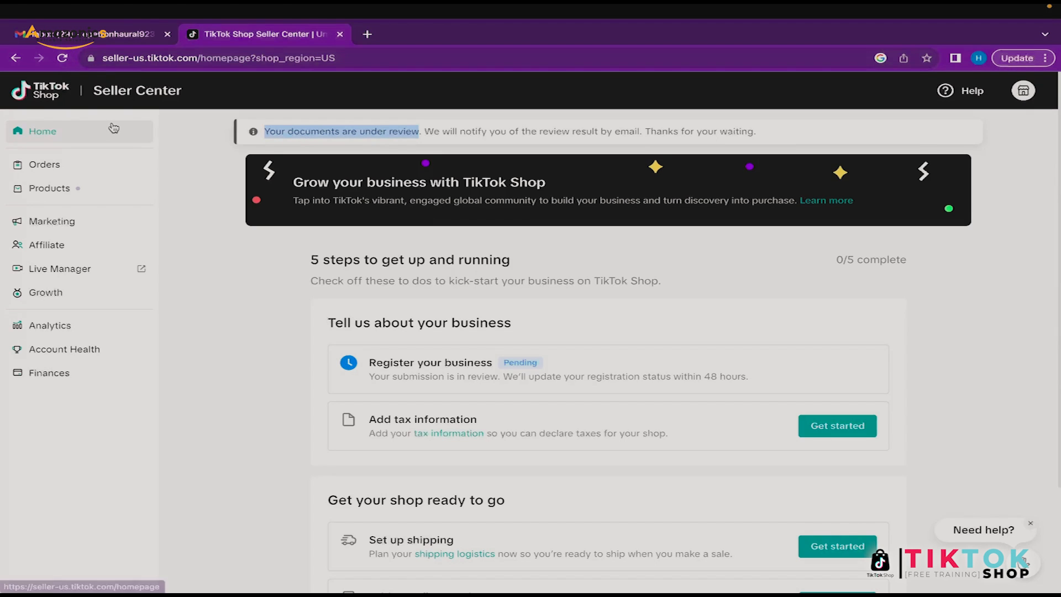
left_click(208, 173)
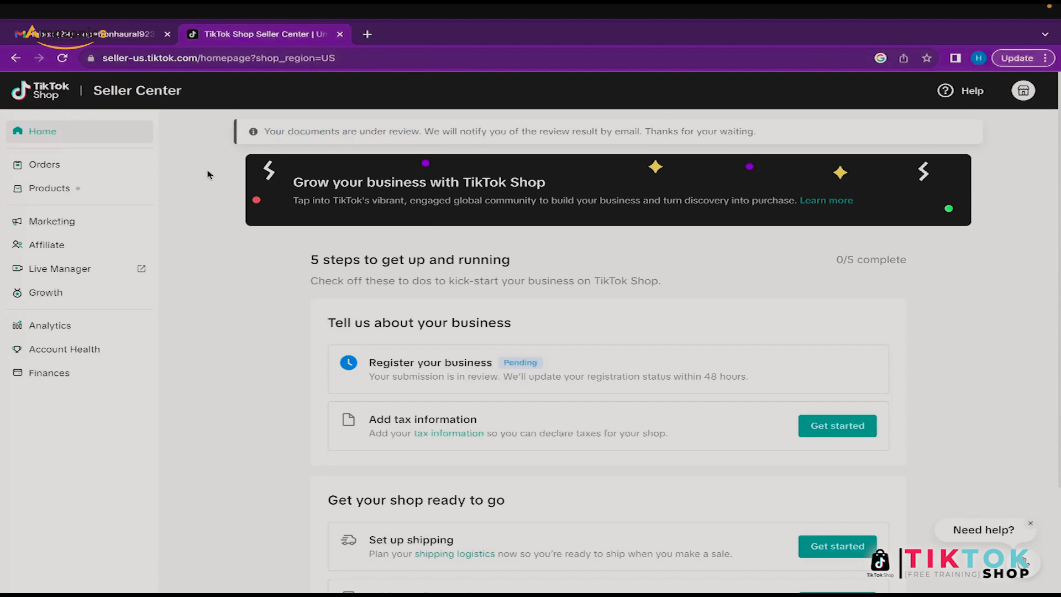
scroll(208, 175, "down", 2)
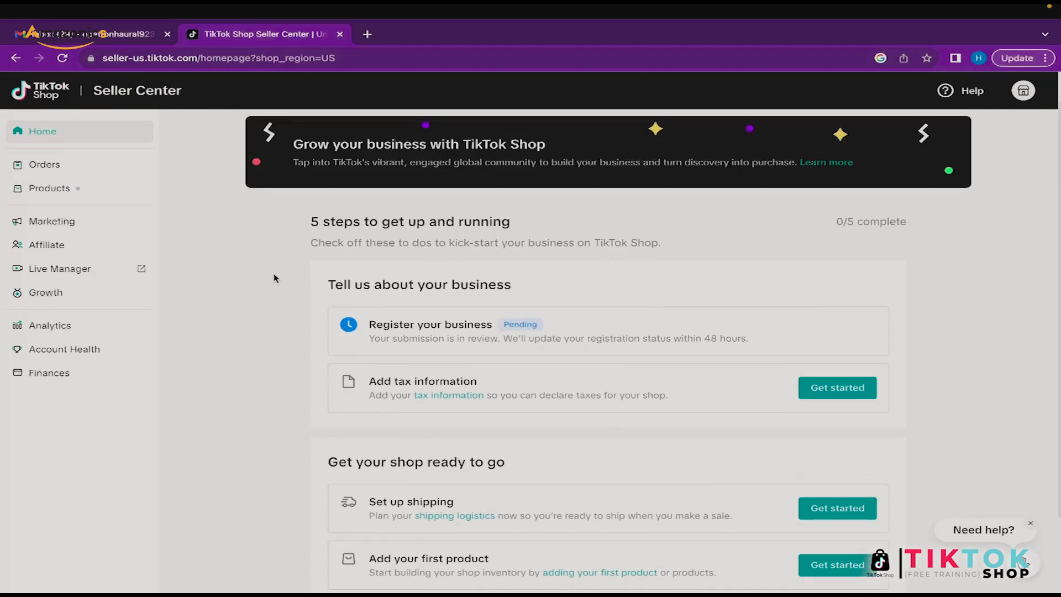
left_click(62, 58)
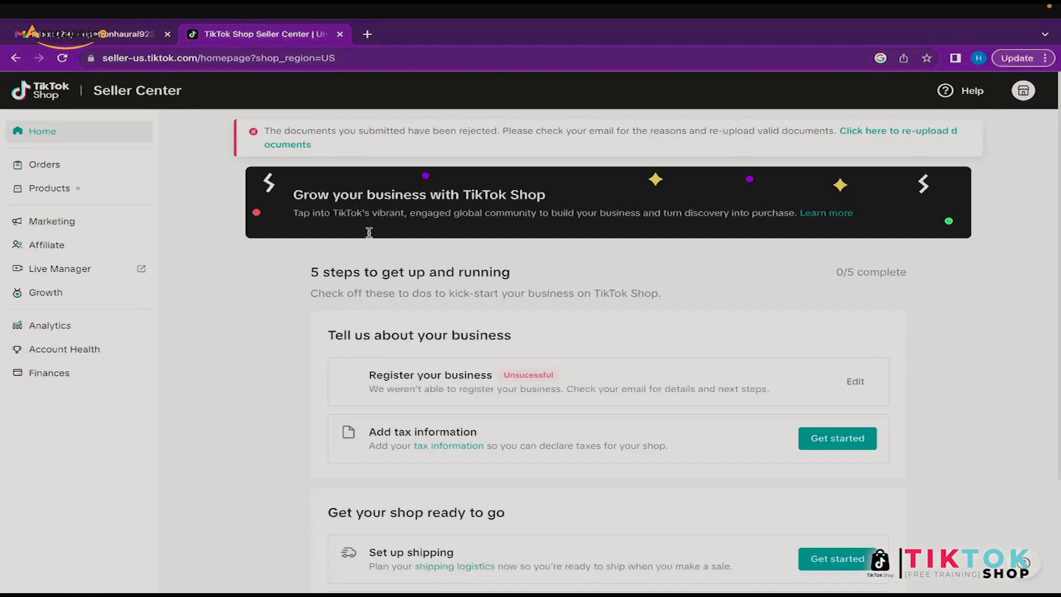
Step: Follow the 'Click here to re-upload documents' link in the rejection notice
scroll(389, 235, "down", 1)
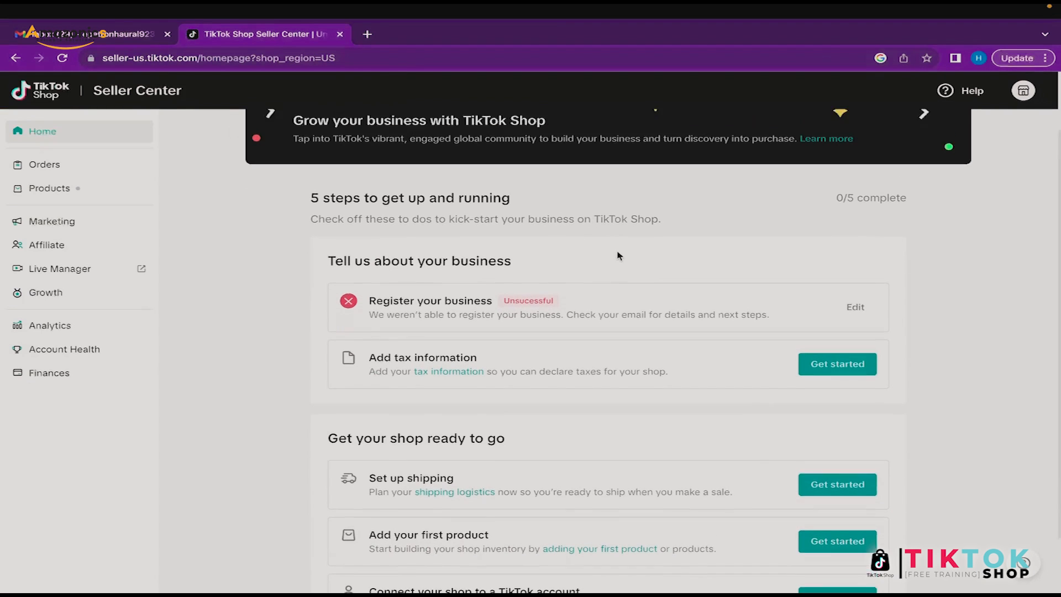
scroll(619, 255, "up", 1)
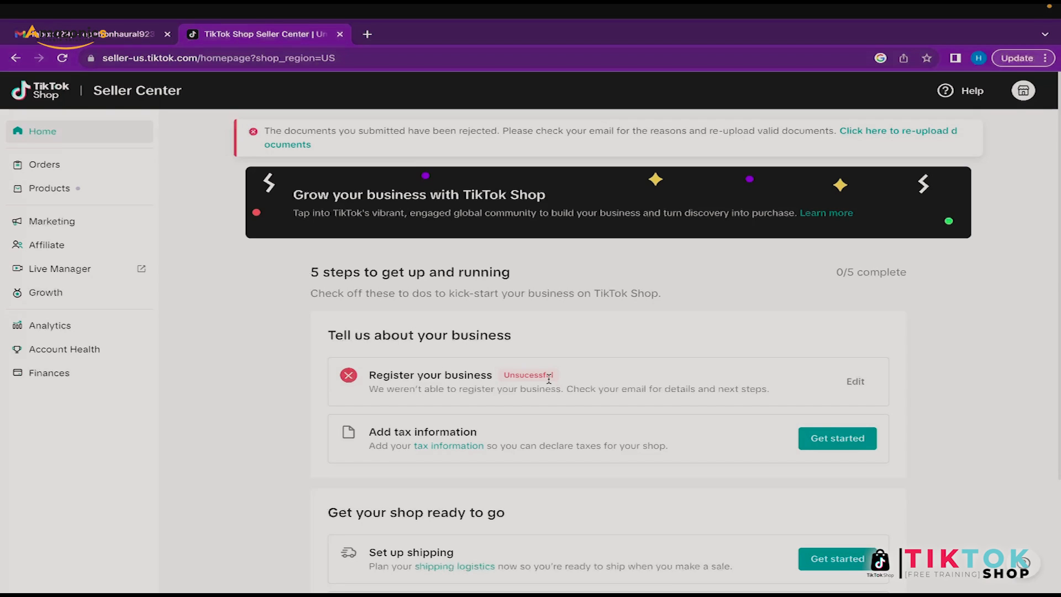
scroll(595, 364, "down", 1)
scroll(593, 363, "down", 1)
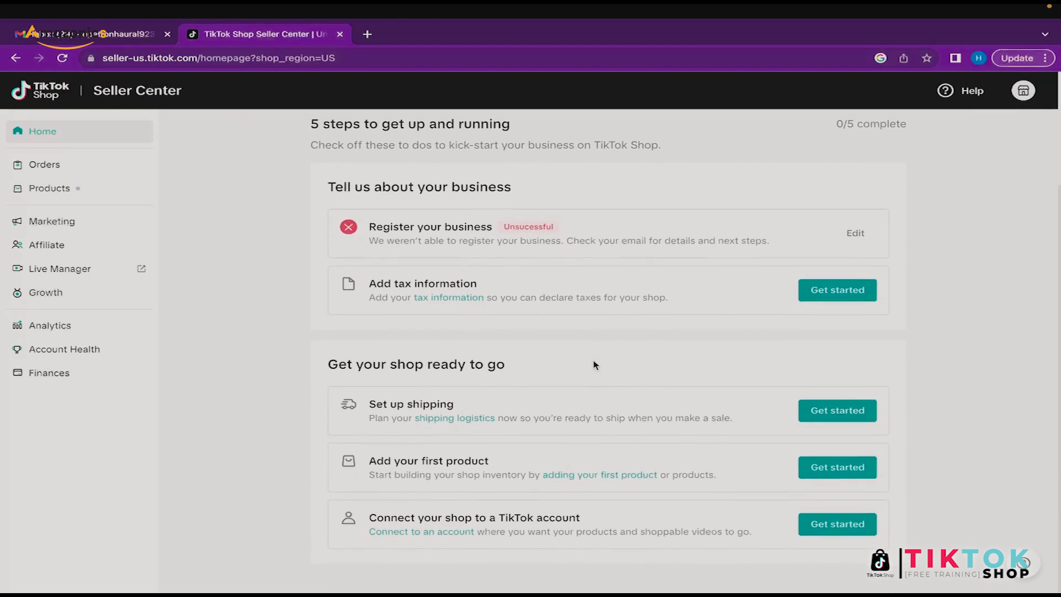
scroll(594, 365, "up", 2)
left_click(900, 133)
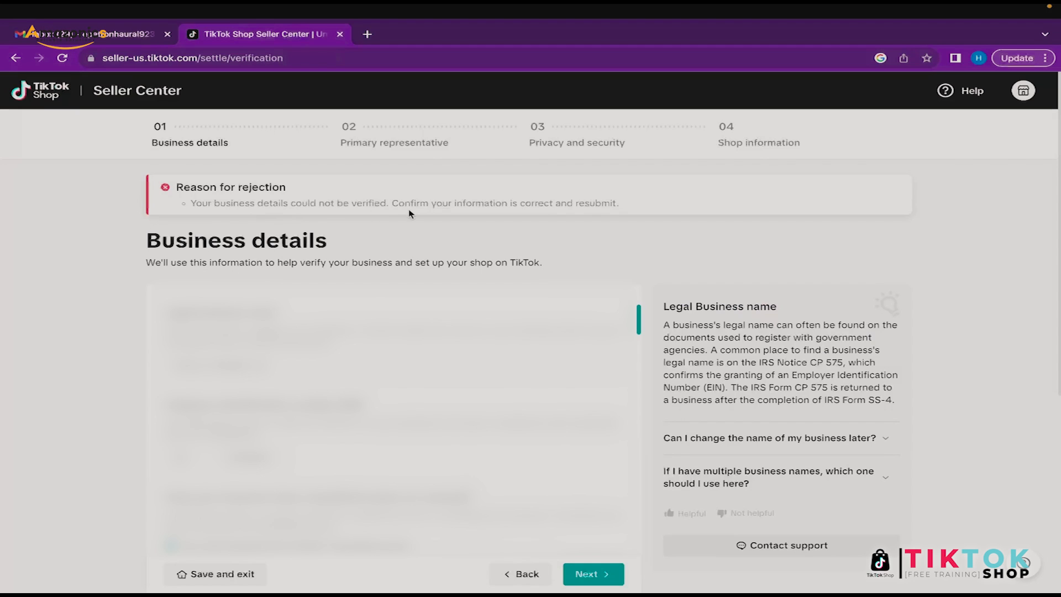
Step: Scroll up and down the business details form to review the entered fields
scroll(552, 203, "down", 1)
scroll(551, 203, "down", 6)
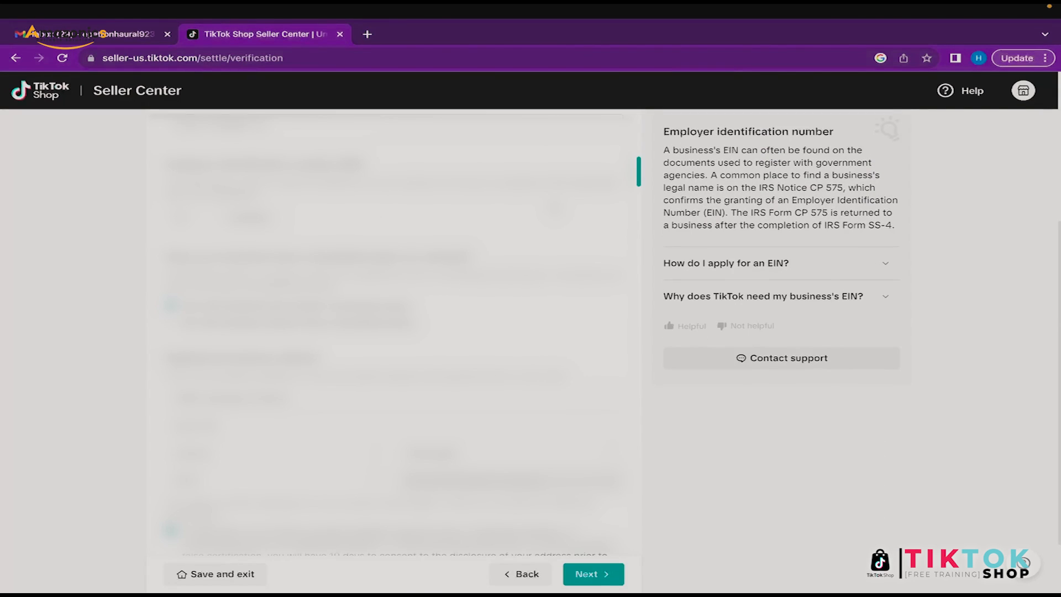
scroll(387, 332, "up", 6)
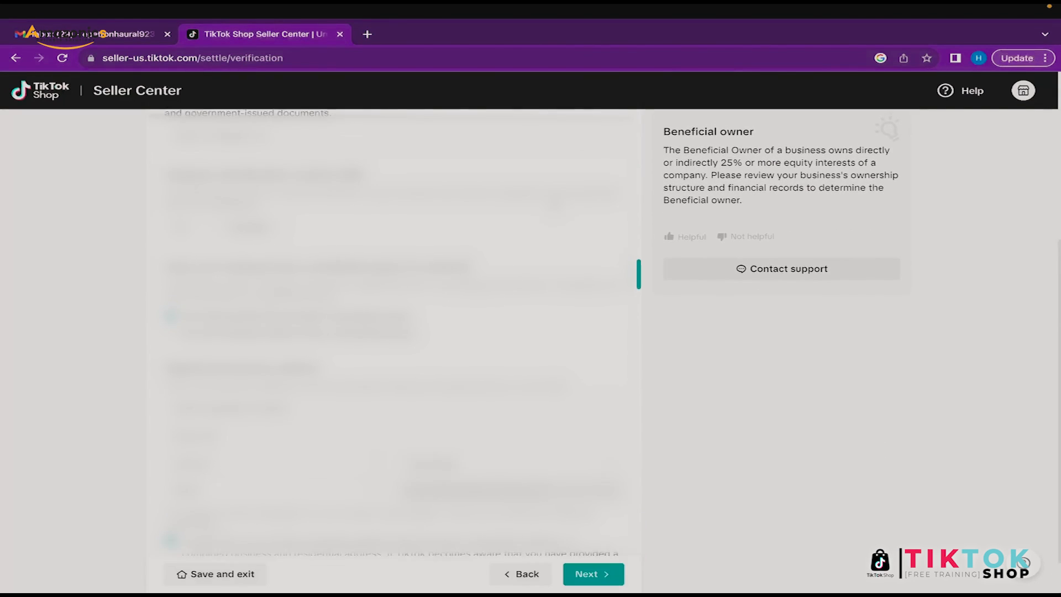
scroll(386, 331, "down", 3)
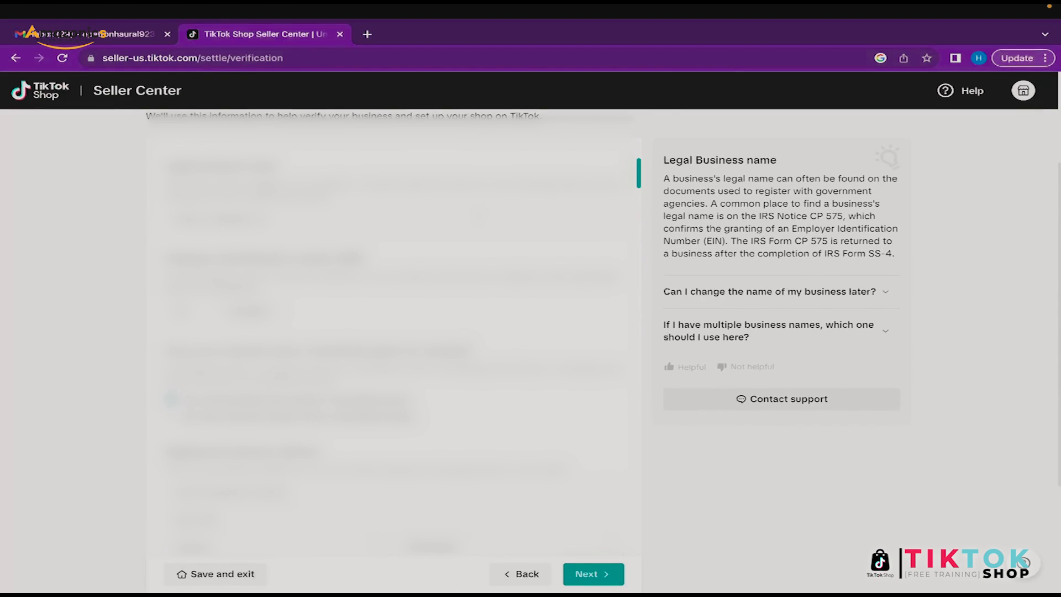
scroll(386, 332, "down", 1)
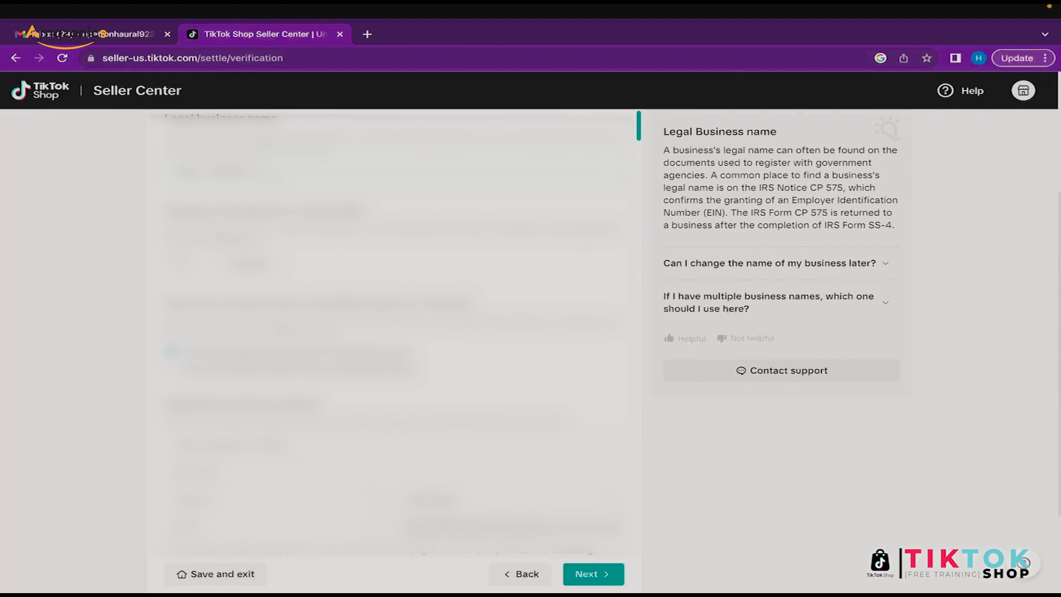
scroll(387, 332, "up", 1)
scroll(386, 332, "down", 1)
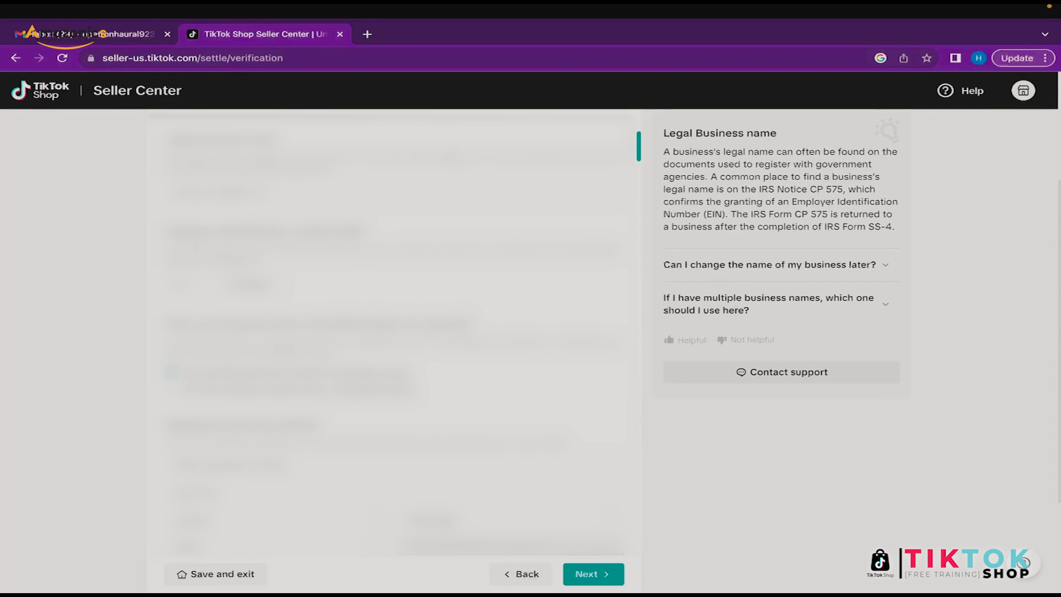
scroll(387, 332, "down", 1)
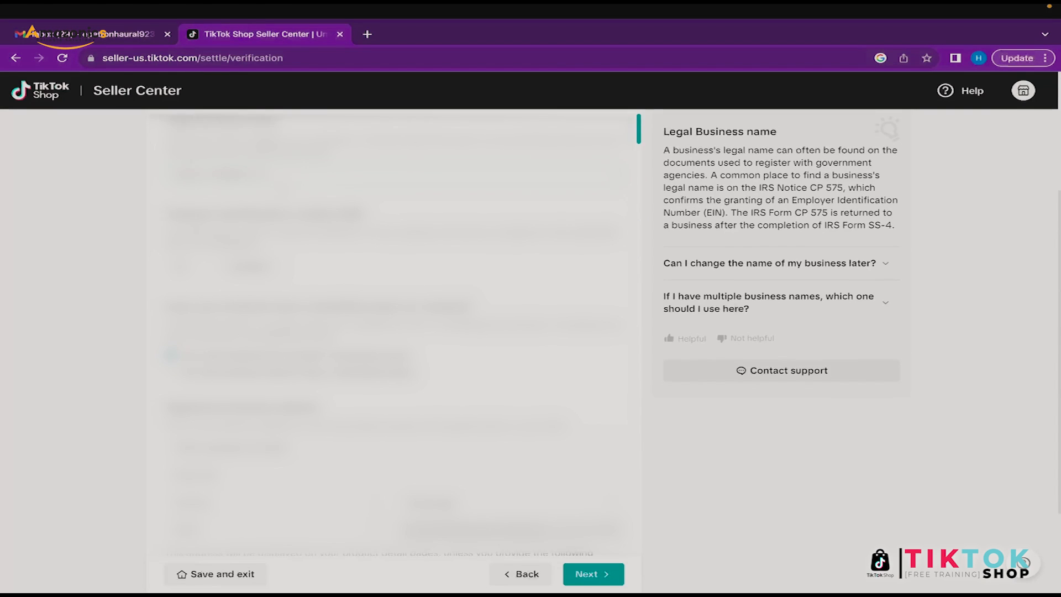
scroll(386, 331, "down", 1)
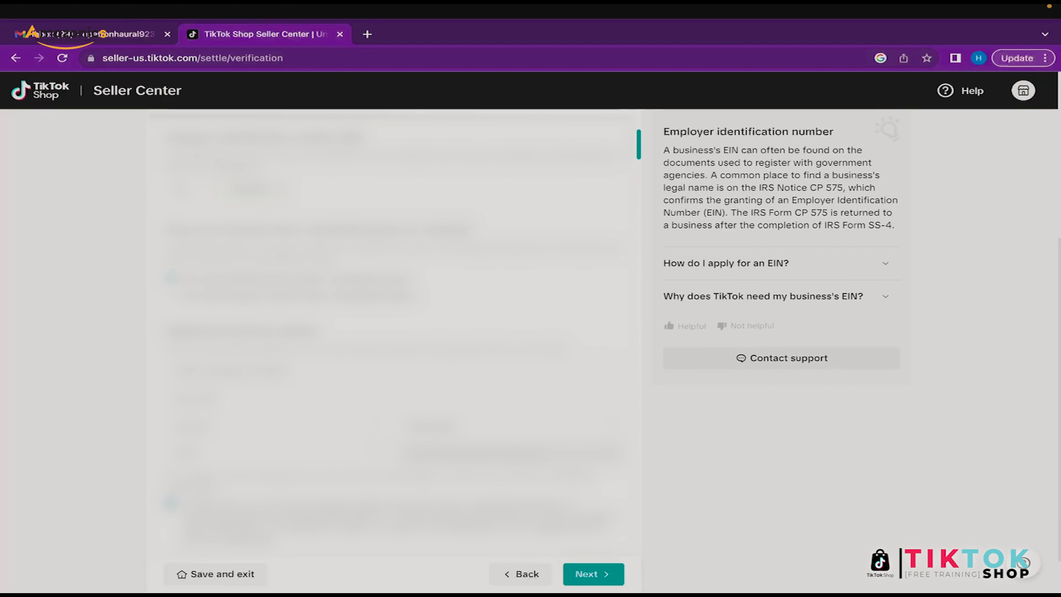
scroll(386, 331, "down", 3)
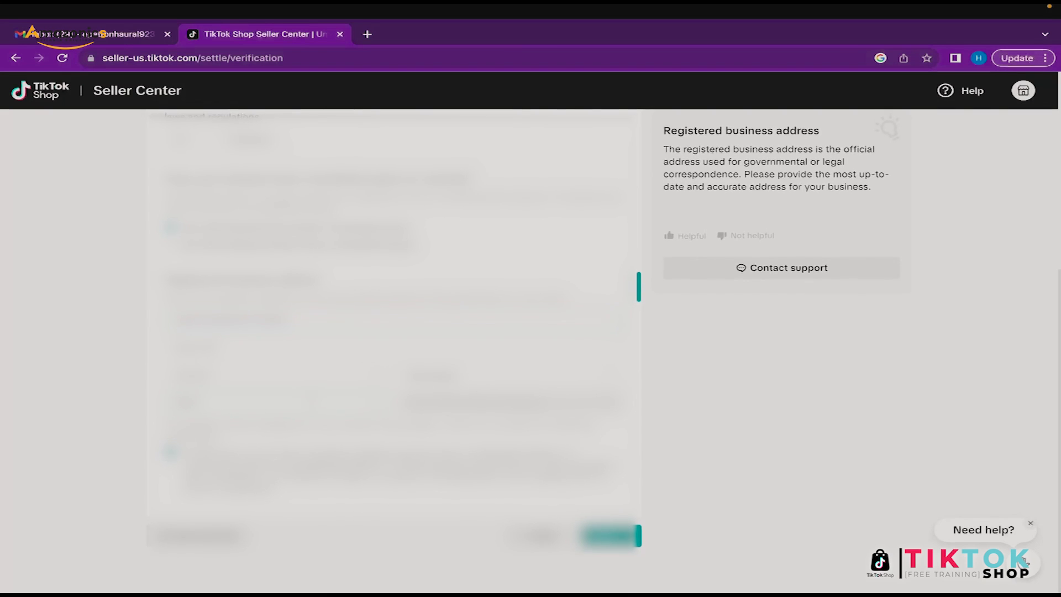
scroll(1025, 563, "up", 4)
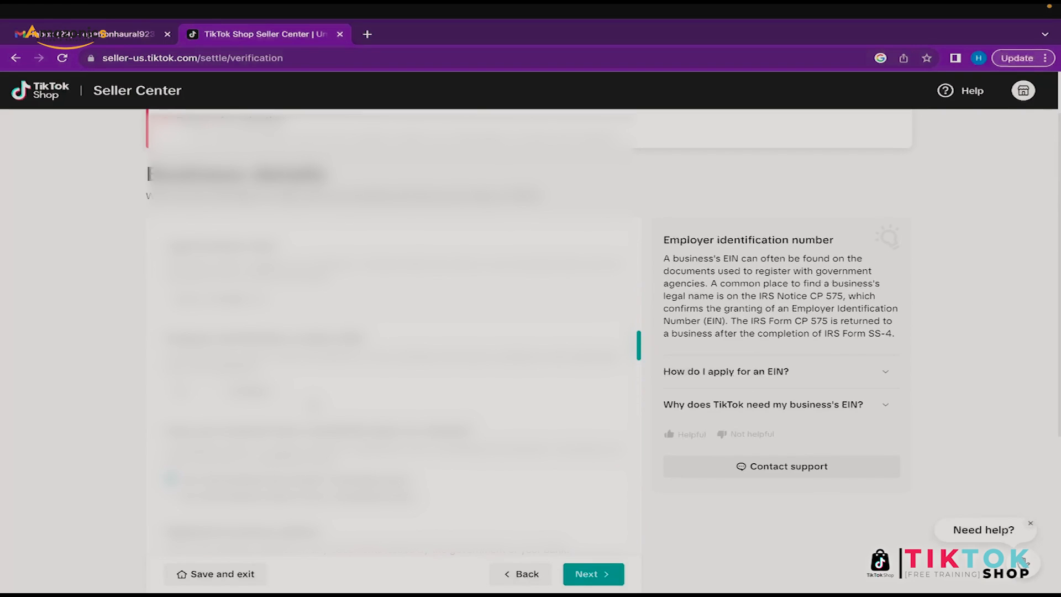
scroll(1023, 562, "up", 1)
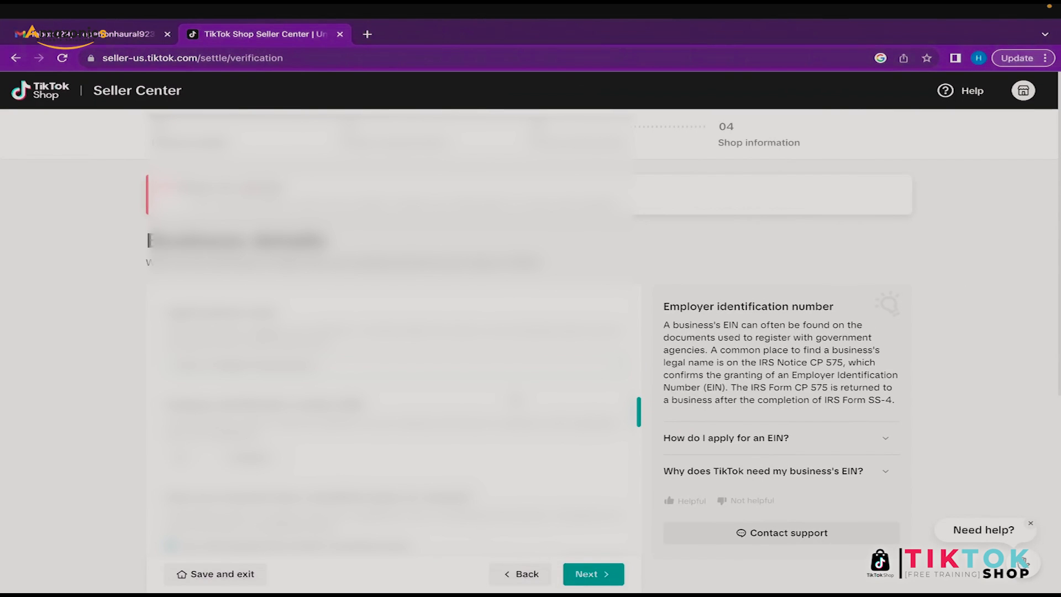
scroll(1024, 564, "down", 4)
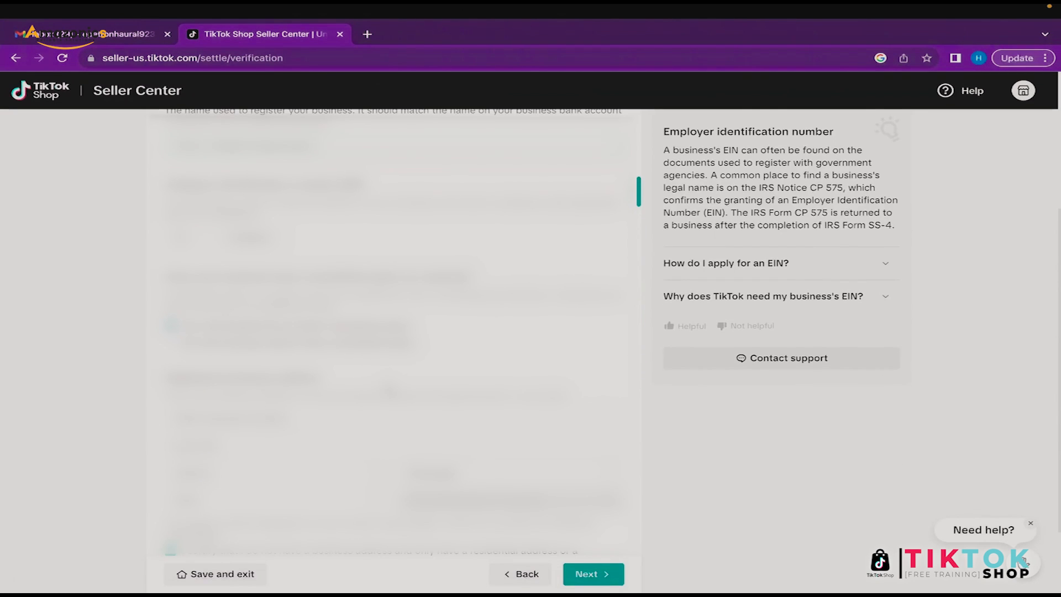
scroll(1025, 563, "up", 3)
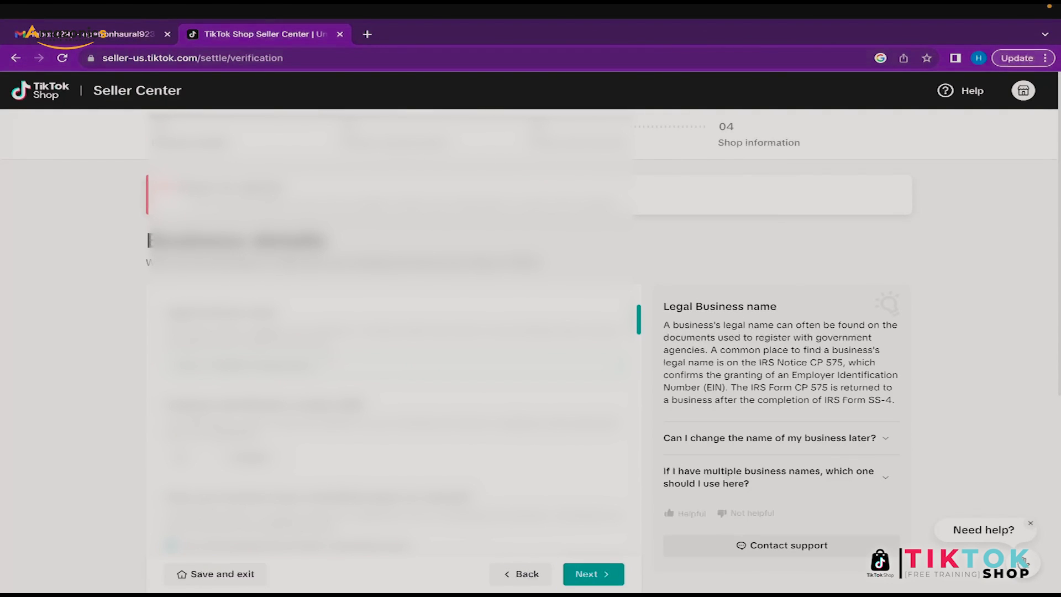
Step: Check the Legal Business name value, then review the rest of the form
left_click_drag(318, 365, 173, 366)
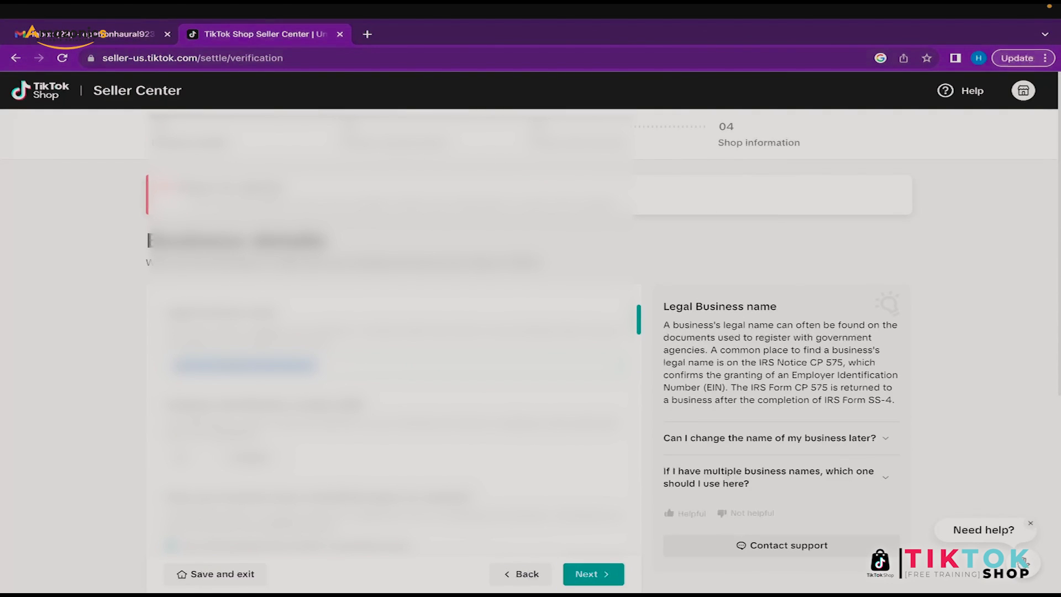
left_click(344, 365)
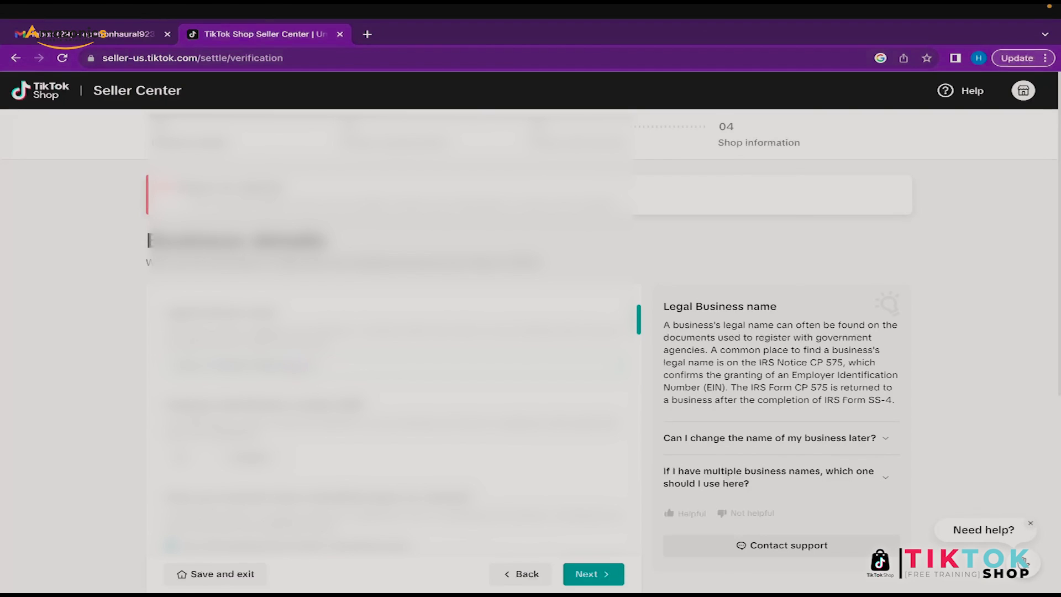
scroll(387, 331, "down", 1)
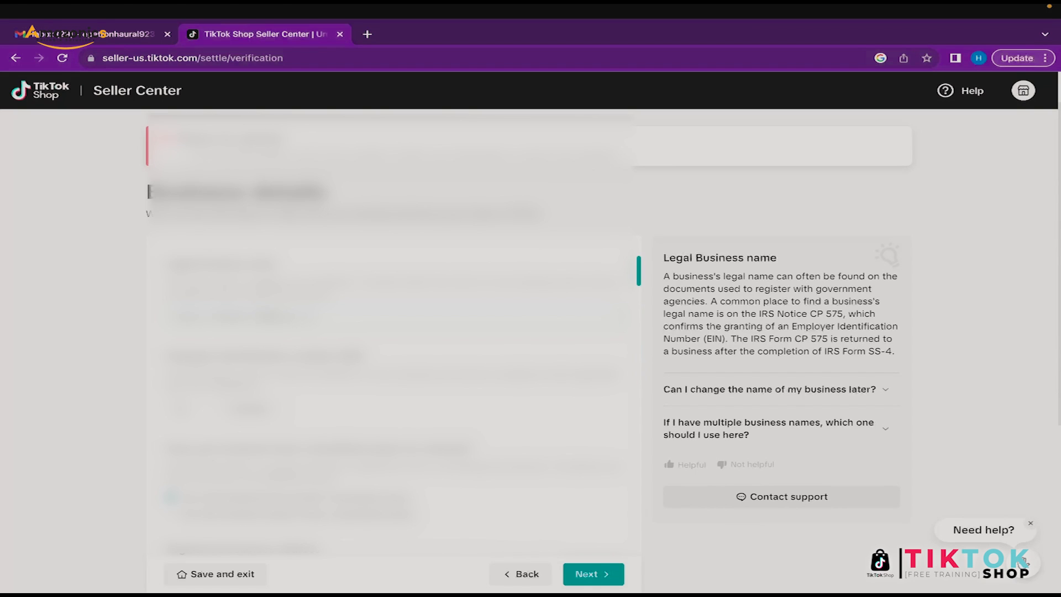
scroll(387, 331, "down", 5)
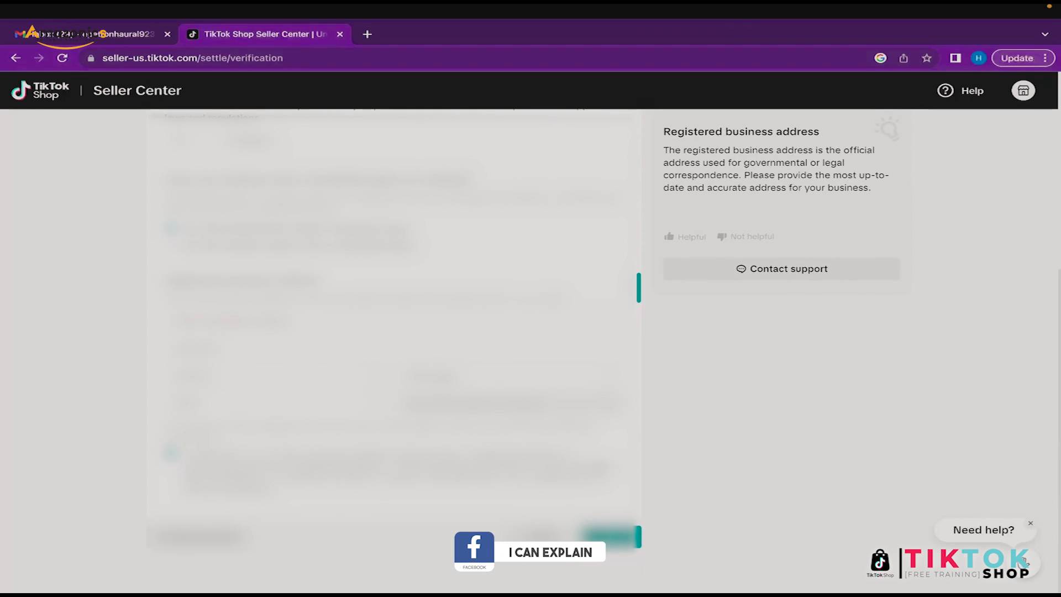
scroll(531, 331, "up", 5)
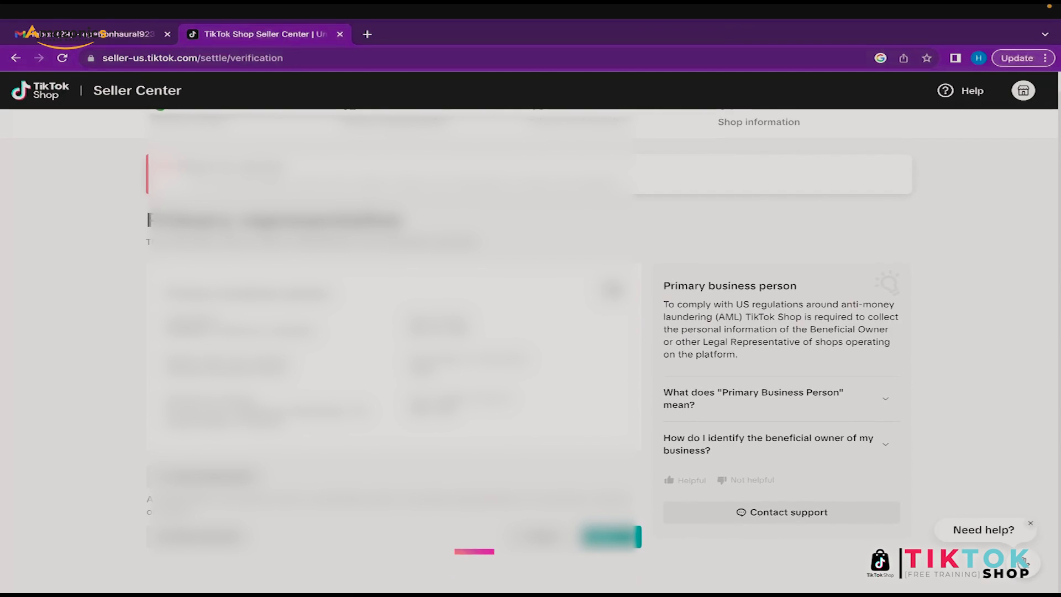
Step: Continue past the primary representative step and accept the first privacy consent statement
scroll(392, 331, "down", 8)
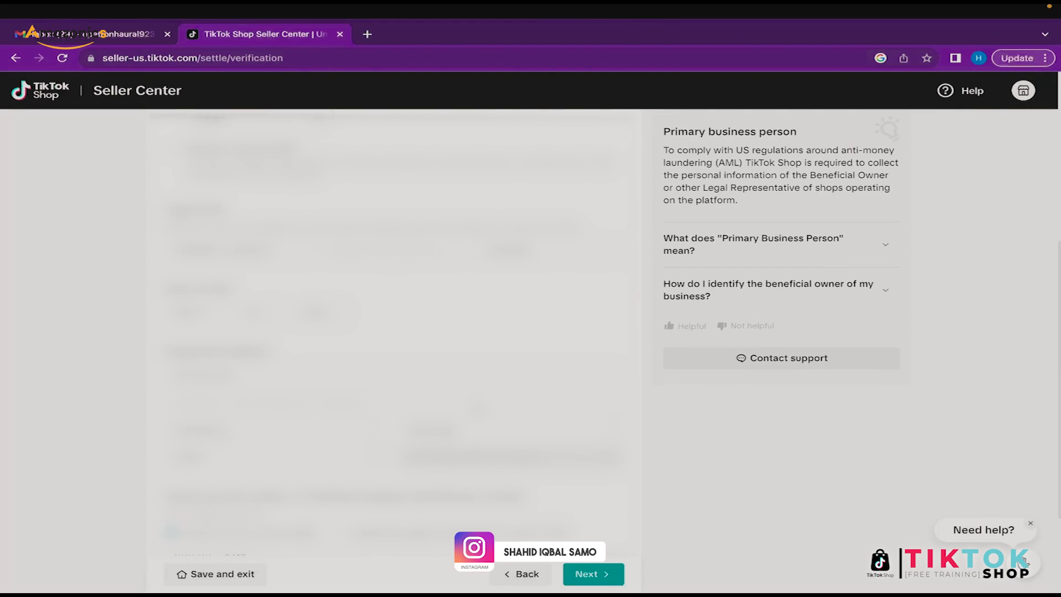
scroll(479, 409, "up", 9)
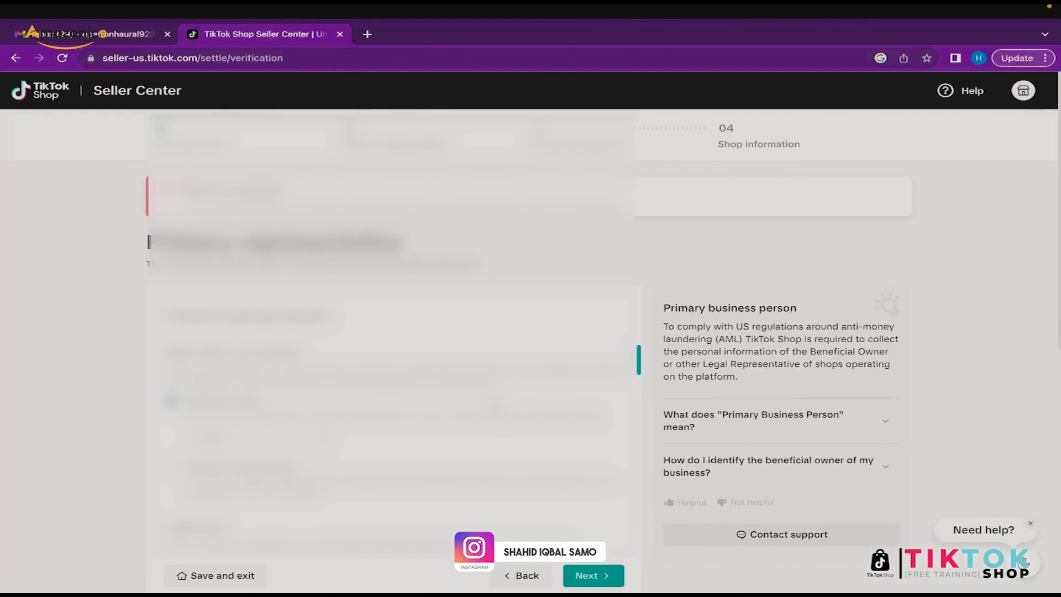
left_click(588, 575)
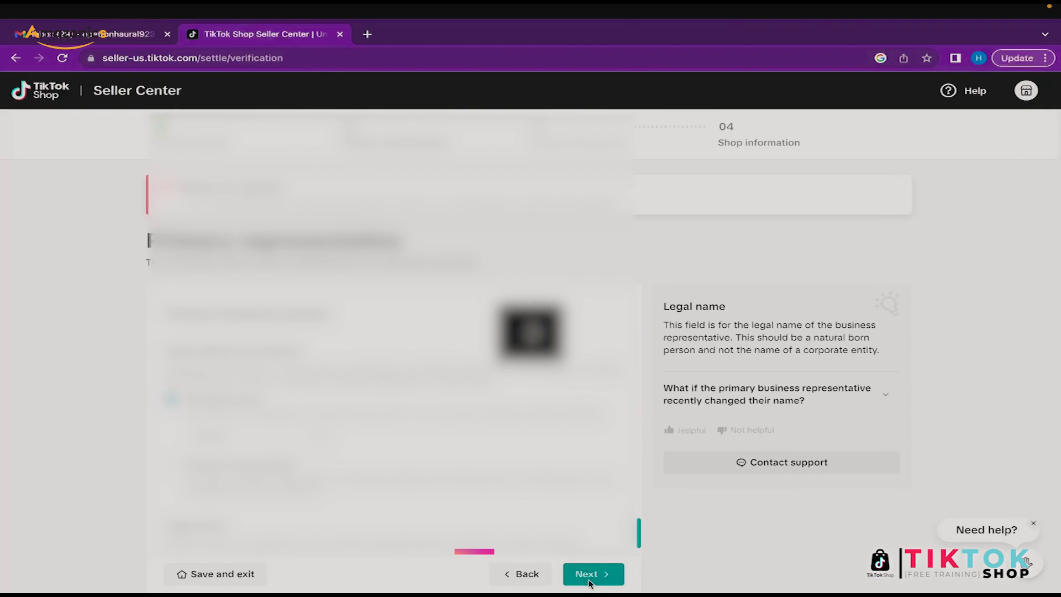
scroll(382, 371, "down", 2)
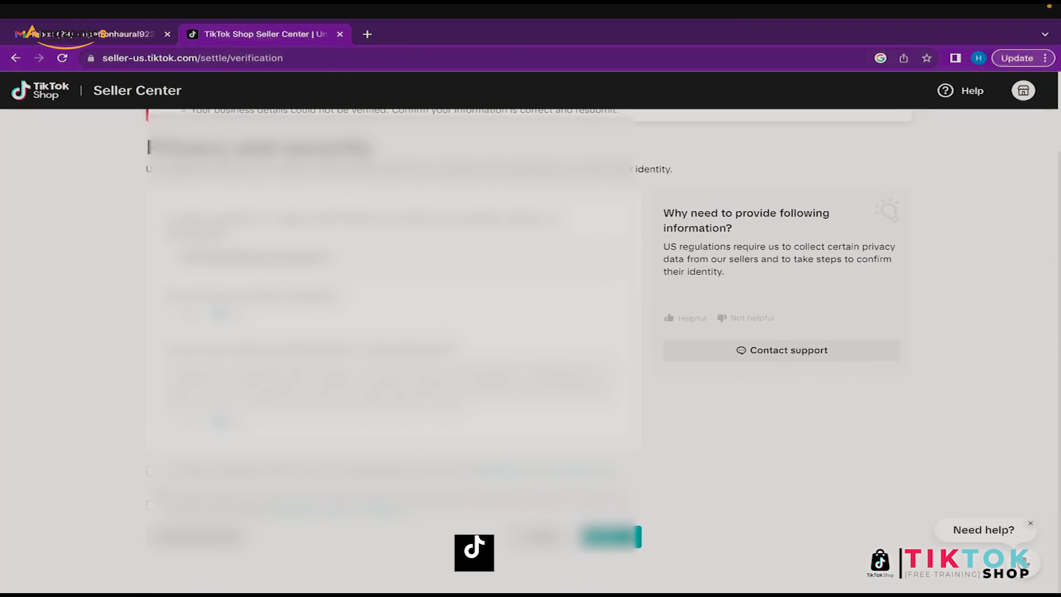
left_click(150, 471)
left_click(611, 536)
Step: Submit the registration details and confirm in the Confirm your information dialog
scroll(615, 552, "down", 4)
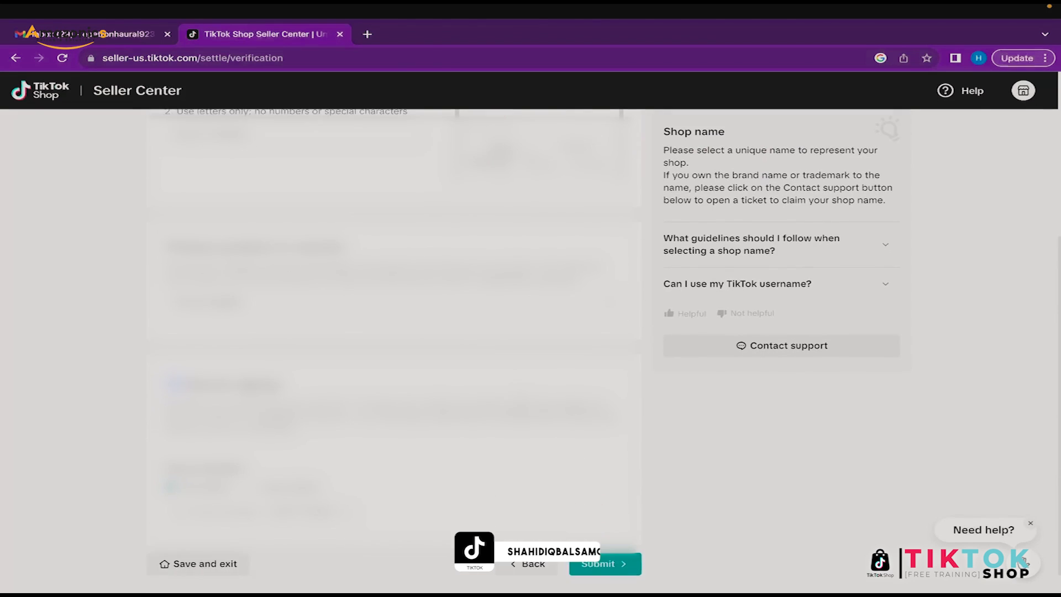
left_click(614, 541)
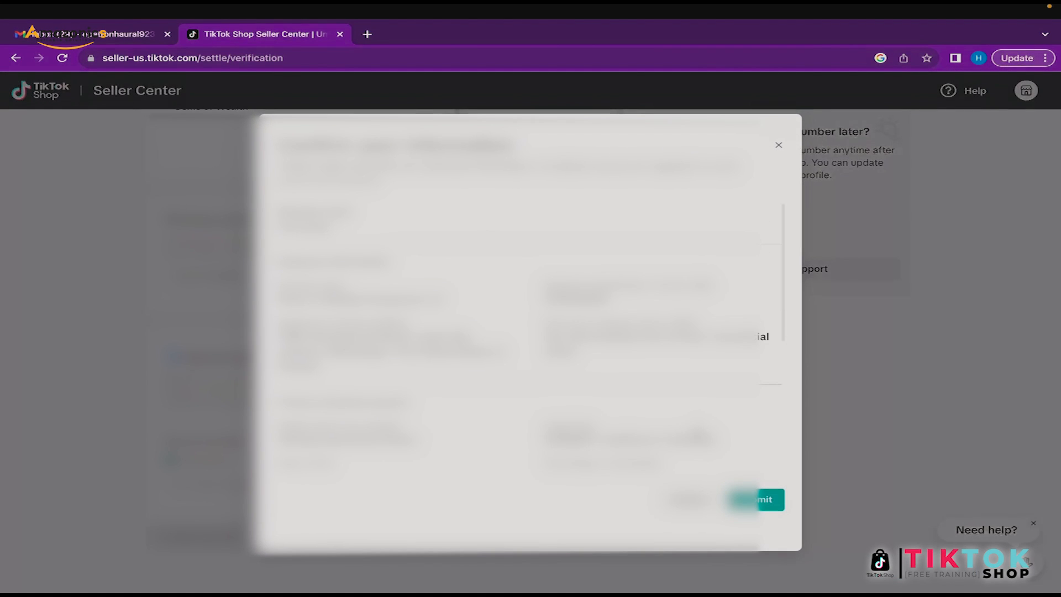
scroll(697, 432, "down", 5)
left_click(746, 500)
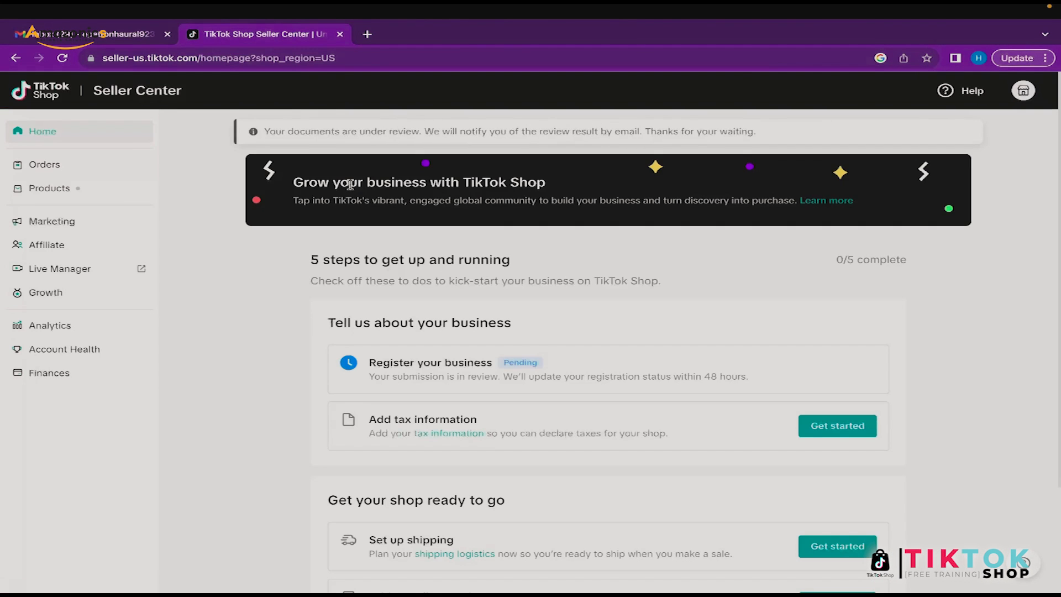
Step: Start Add tax information and choose the W9 tax form option
scroll(656, 451, "down", 2)
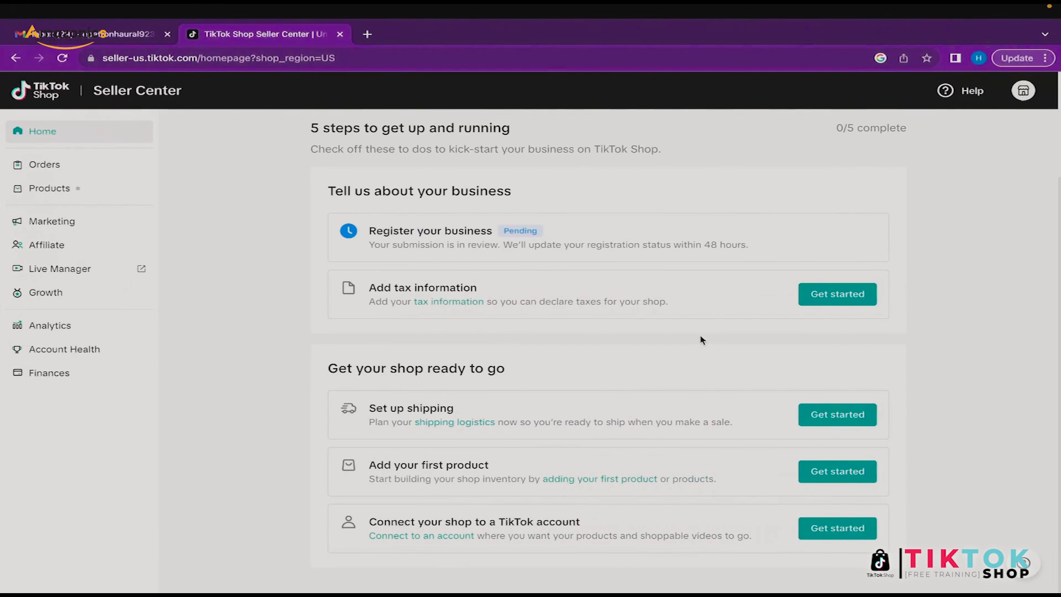
left_click(832, 297)
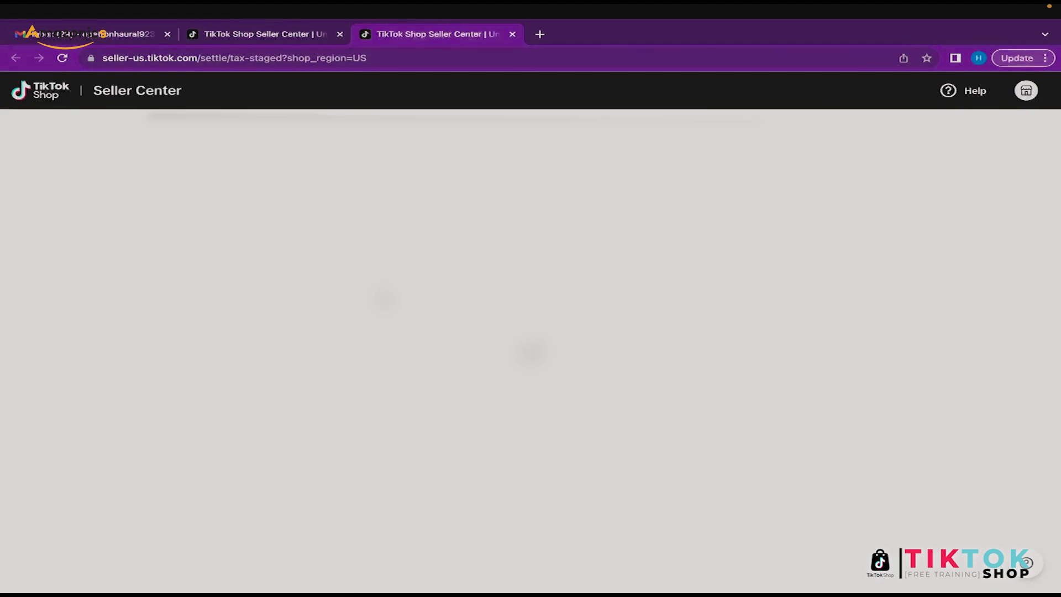
scroll(530, 331, "down", 2)
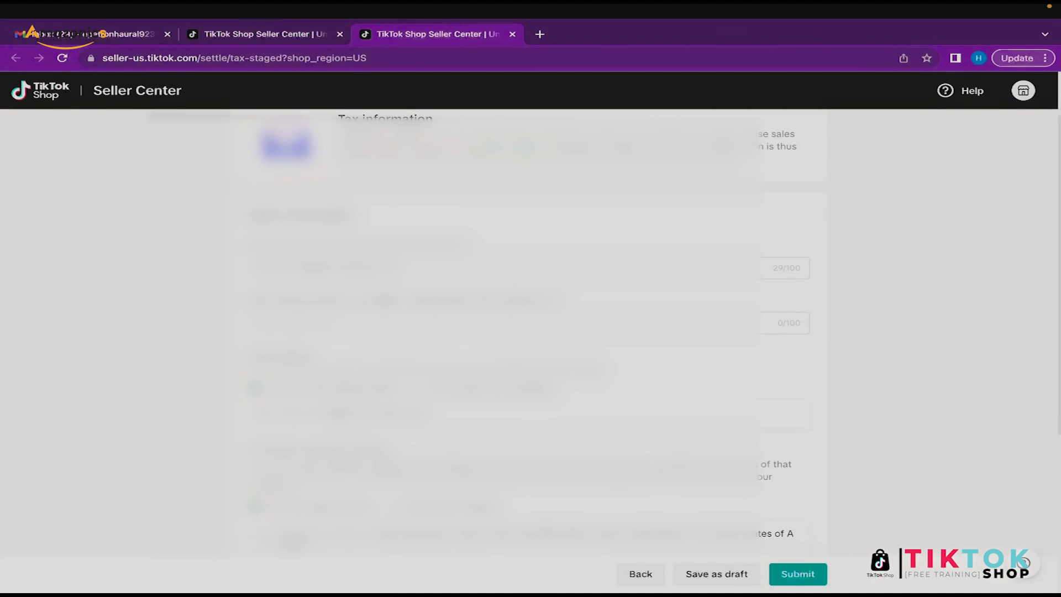
scroll(530, 331, "down", 5)
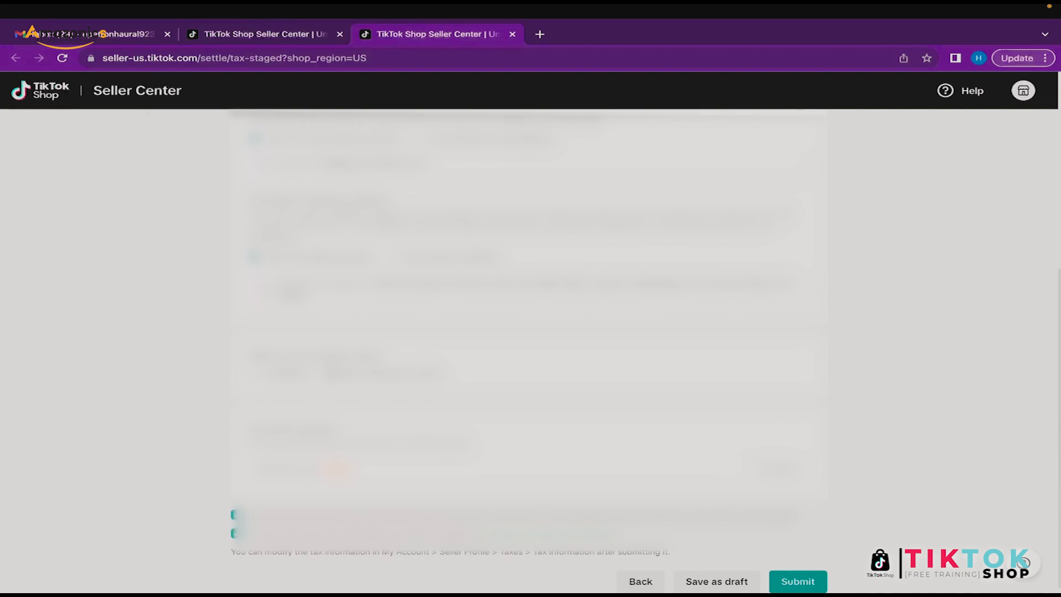
left_click(330, 374)
Step: Pick the first value in the tax form list, then submit and confirm the tax information
scroll(530, 332, "up", 4)
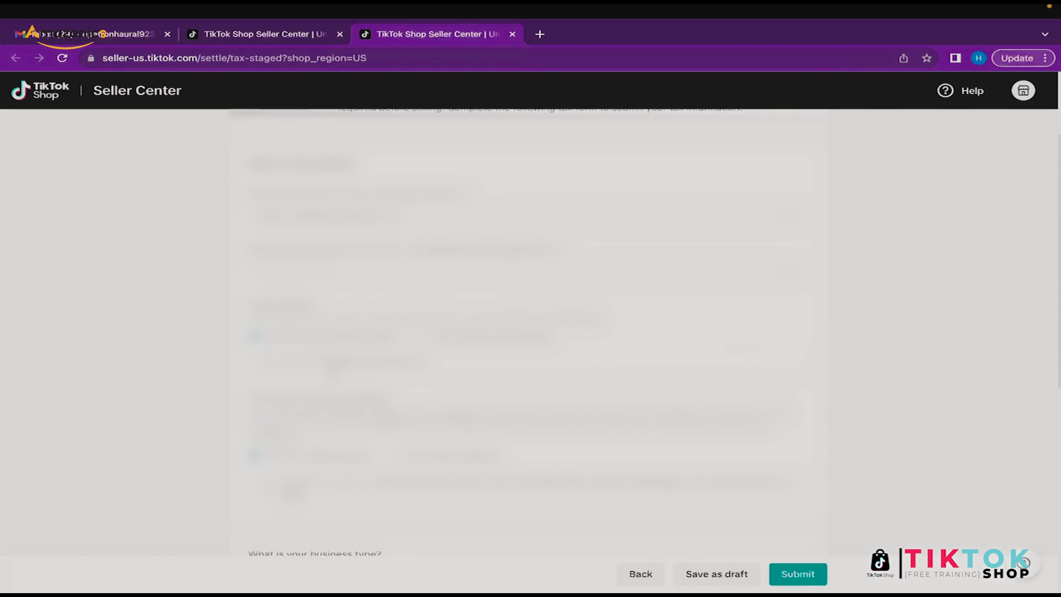
scroll(531, 331, "down", 5)
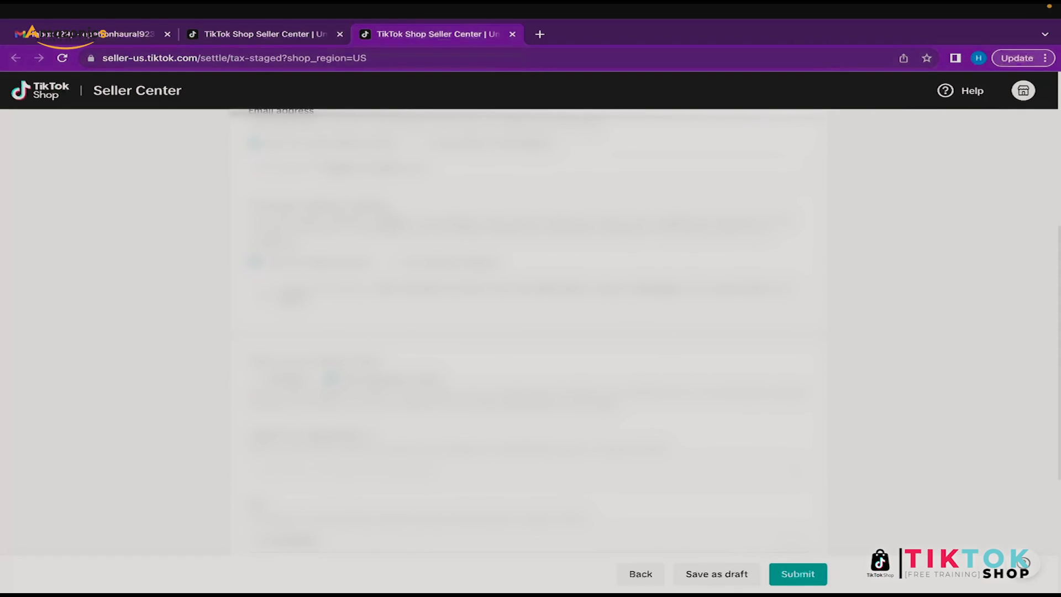
scroll(520, 332, "down", 1)
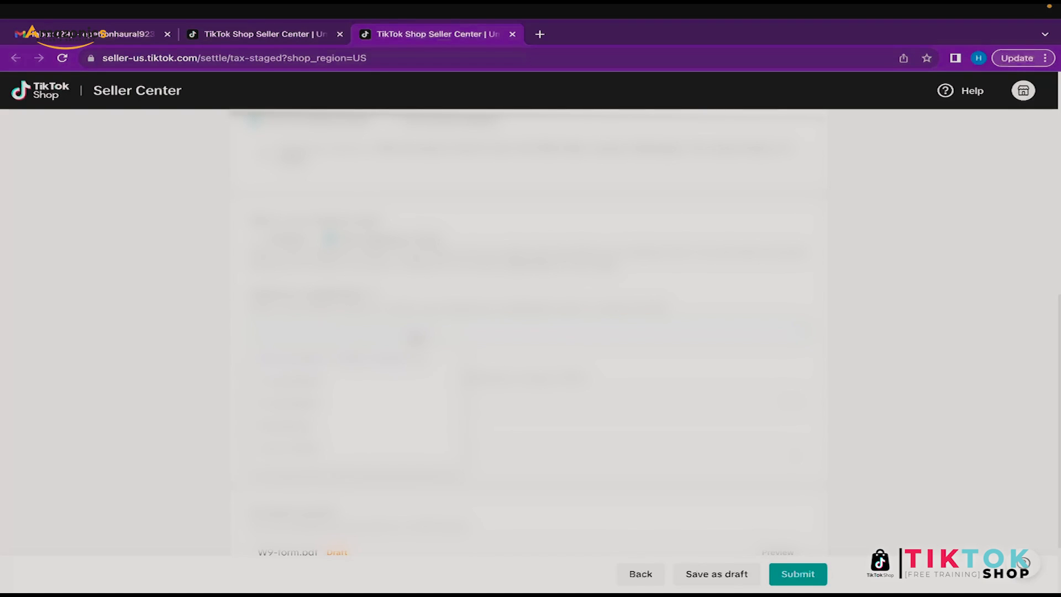
left_click(333, 381)
scroll(529, 331, "down", 3)
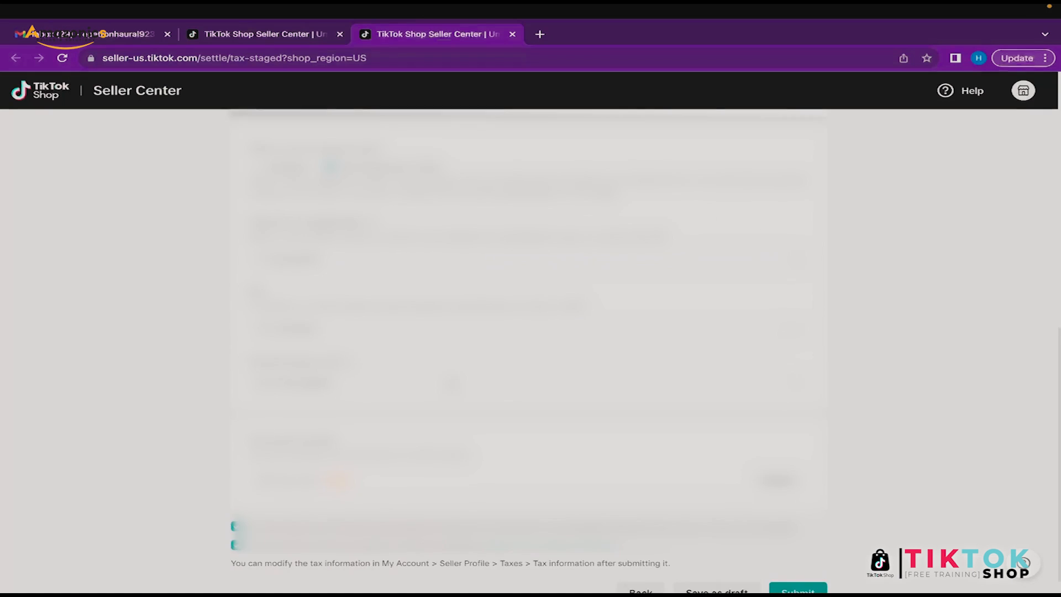
left_click(822, 584)
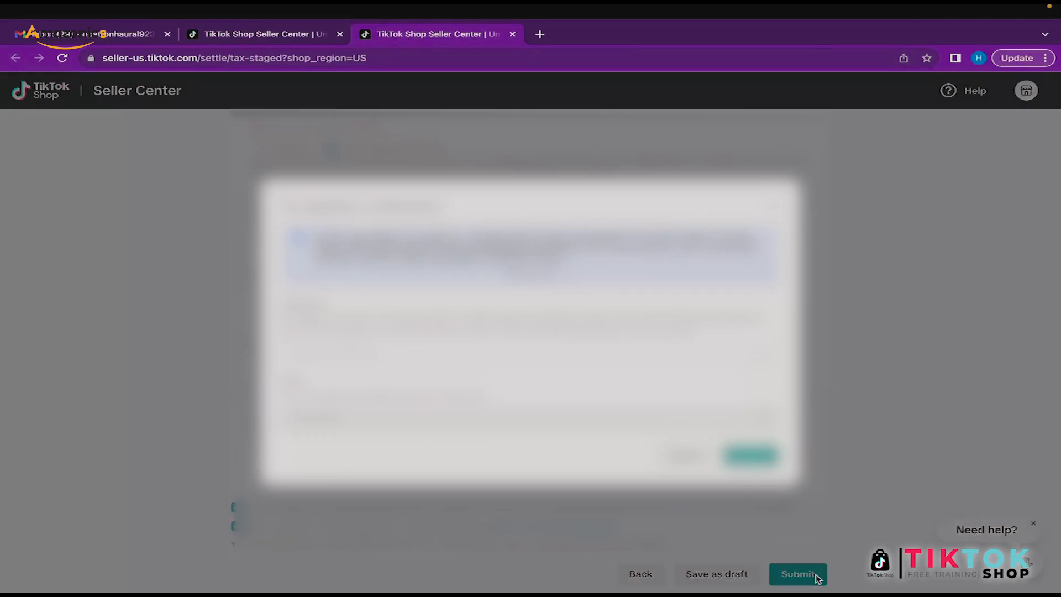
left_click(751, 456)
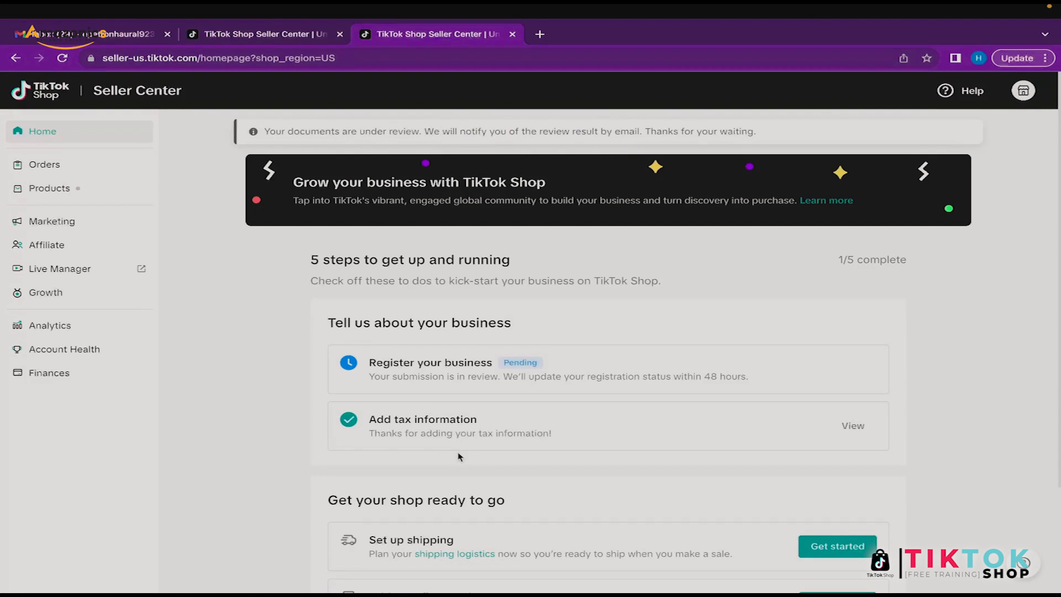
Step: Launch Get started for the Set up shipping item on the homepage checklist
scroll(452, 422, "down", 2)
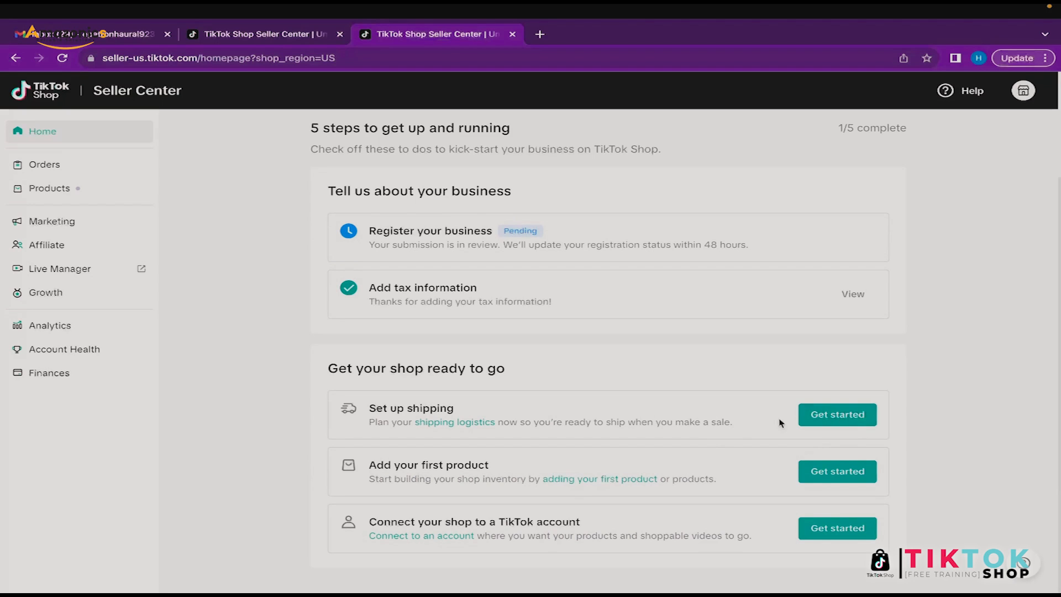
left_click(834, 419)
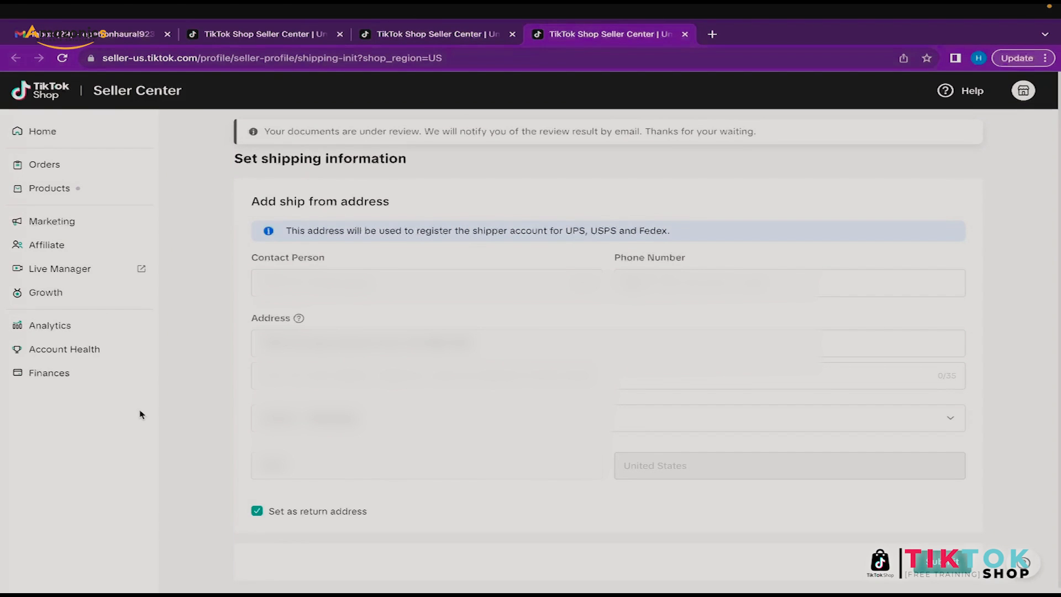
Step: Enter the contact person's name and phone number, then submit the ship-from address
left_click(315, 285)
left_click(688, 286)
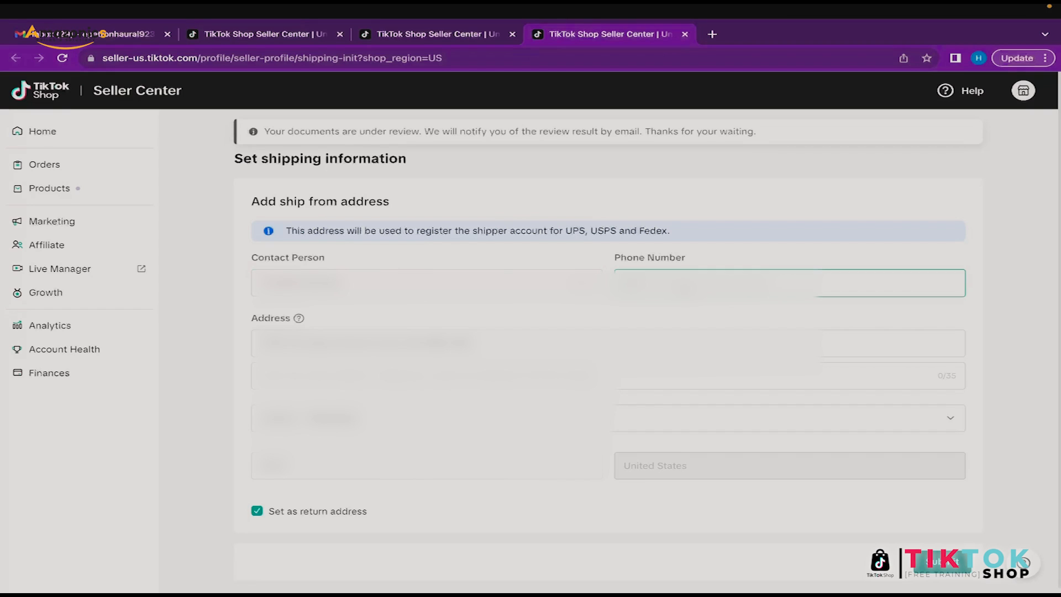
type("•••")
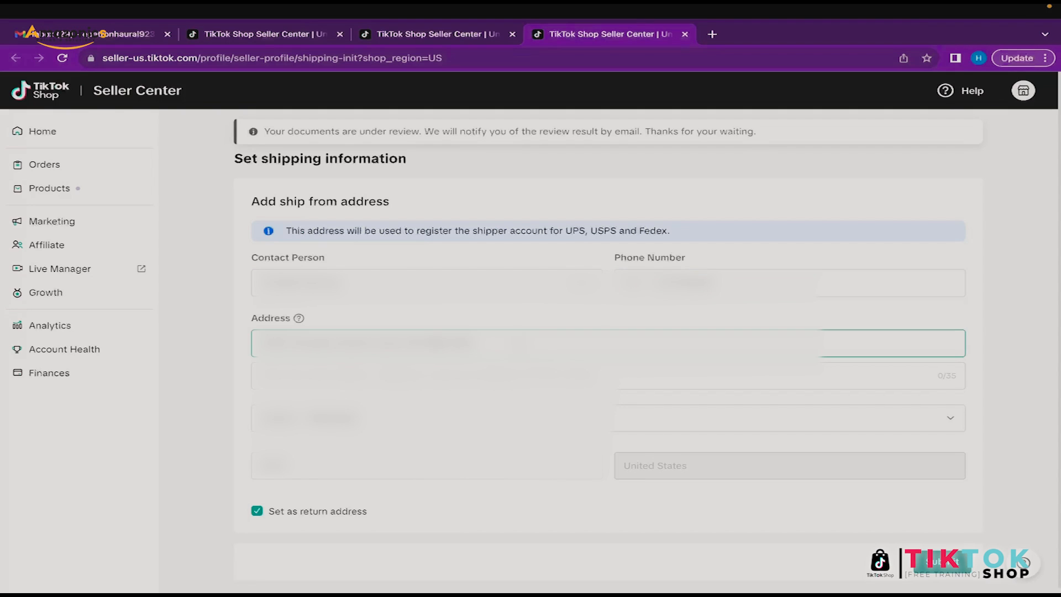
scroll(776, 543, "down", 1)
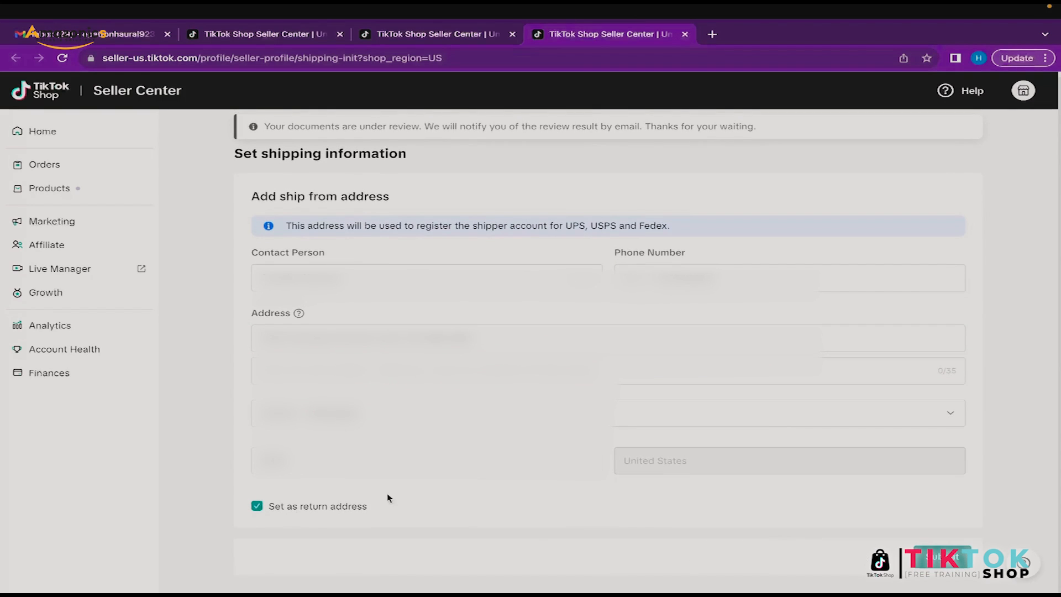
scroll(608, 348, "up", 1)
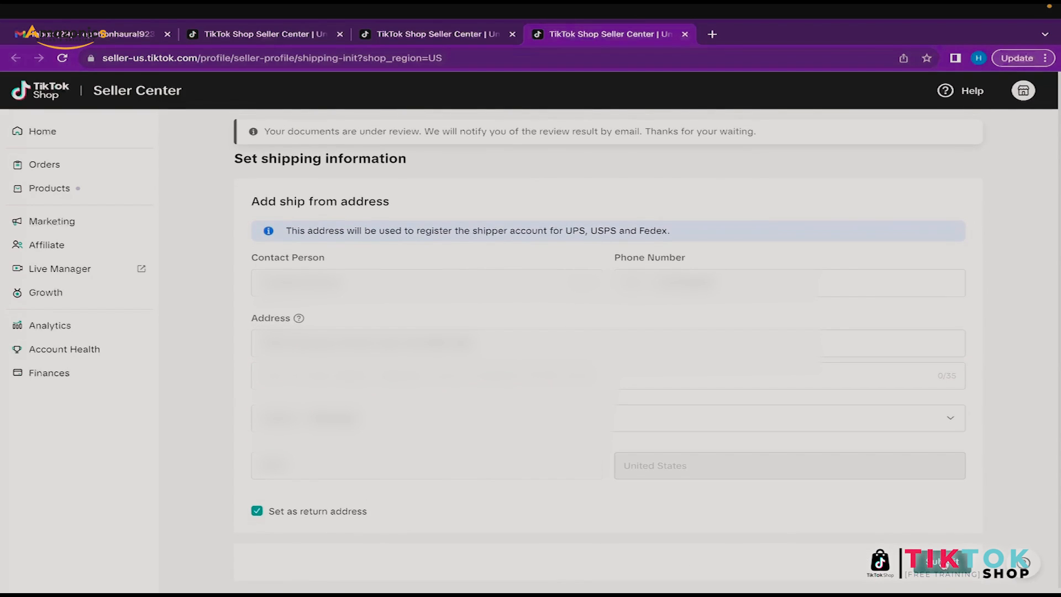
left_click(942, 562)
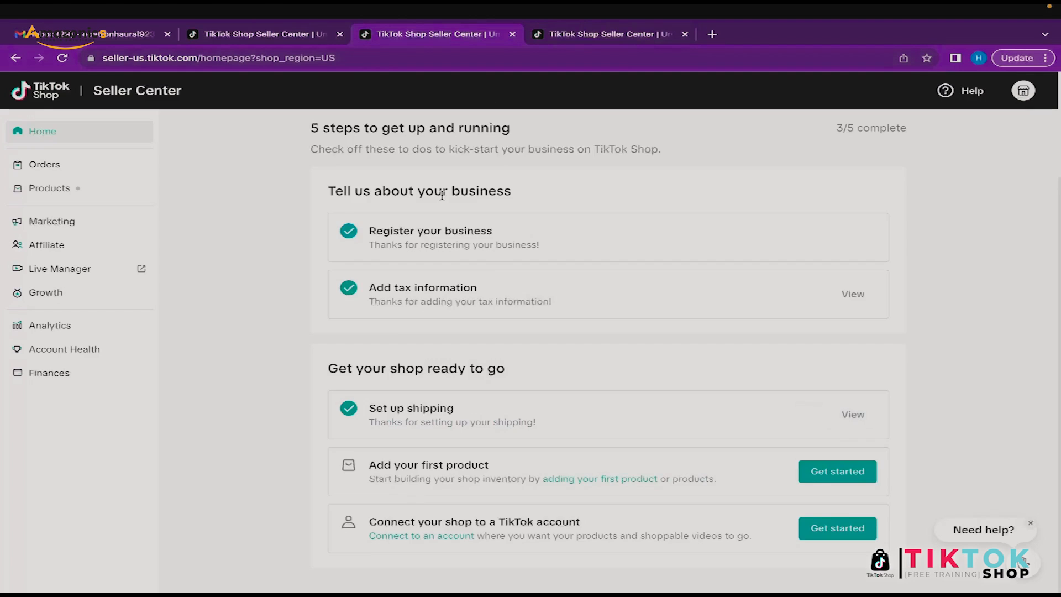
scroll(441, 195, "up", 3)
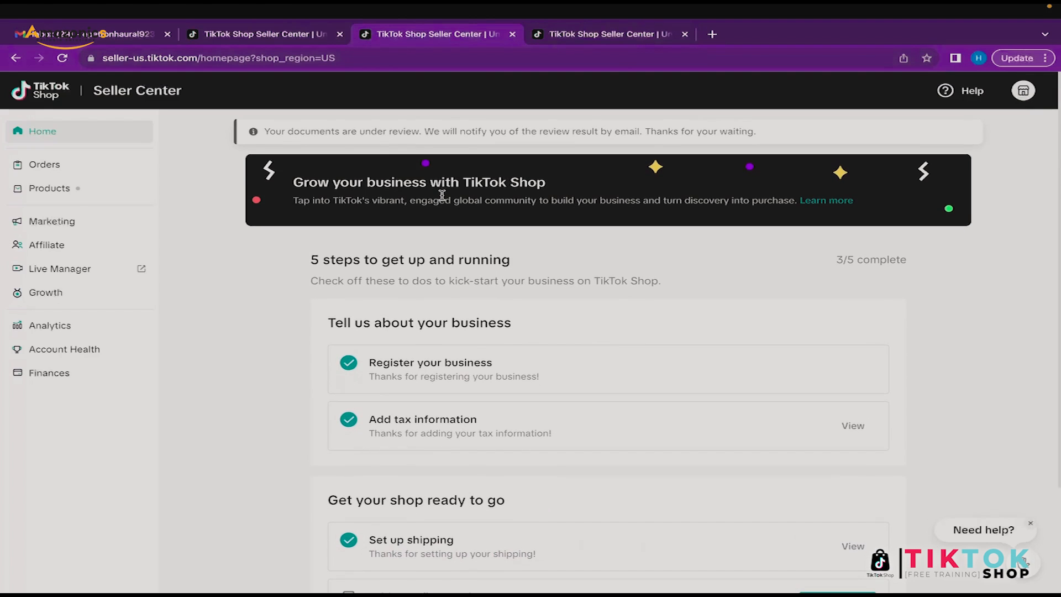
Step: Reload the Home tab and close the three duplicate Seller Center tabs
left_click(62, 58)
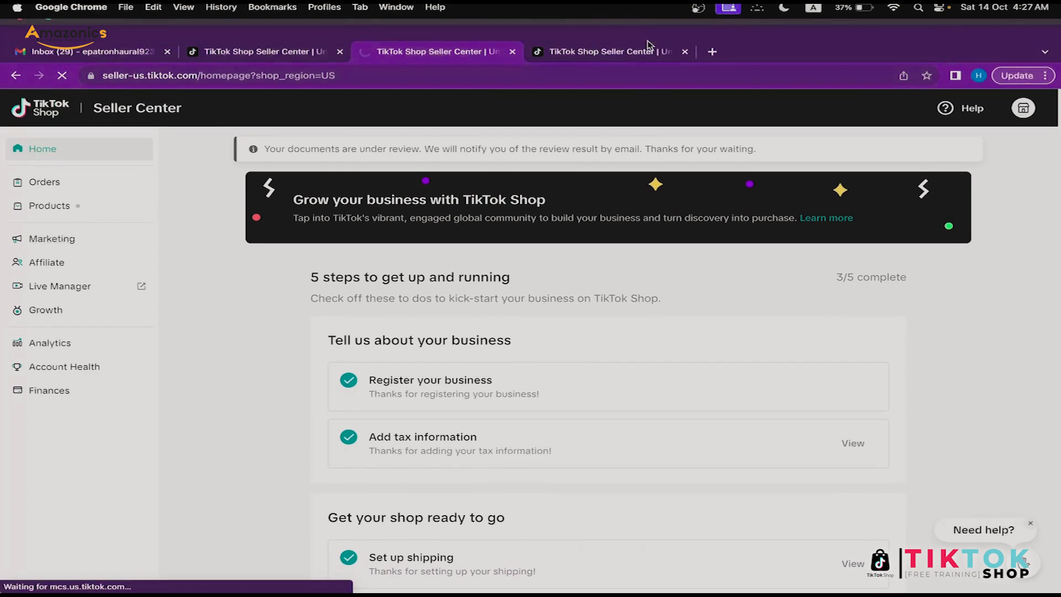
left_click(684, 52)
left_click(297, 55)
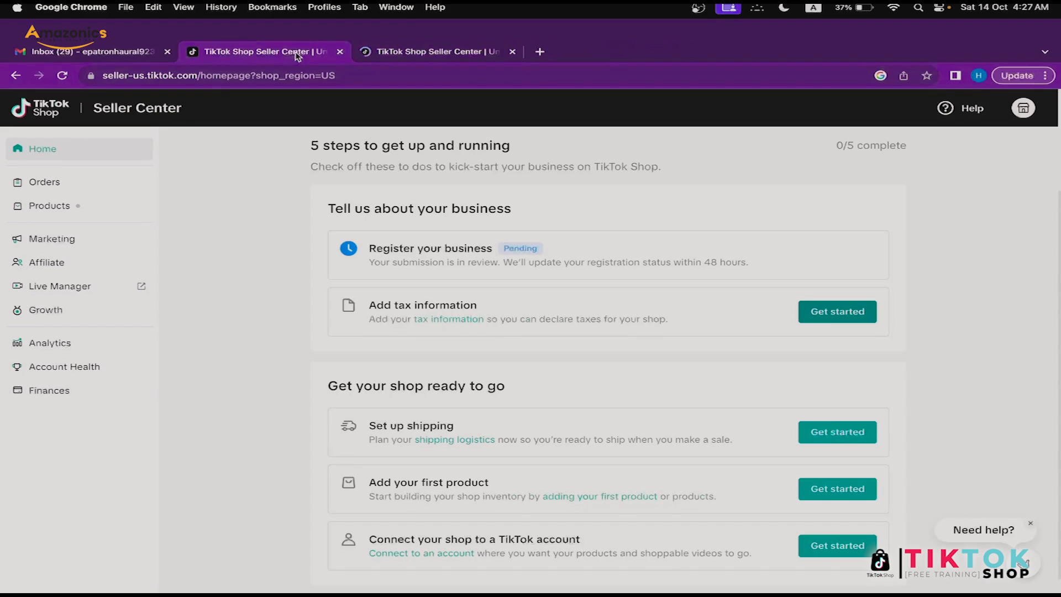
left_click(340, 51)
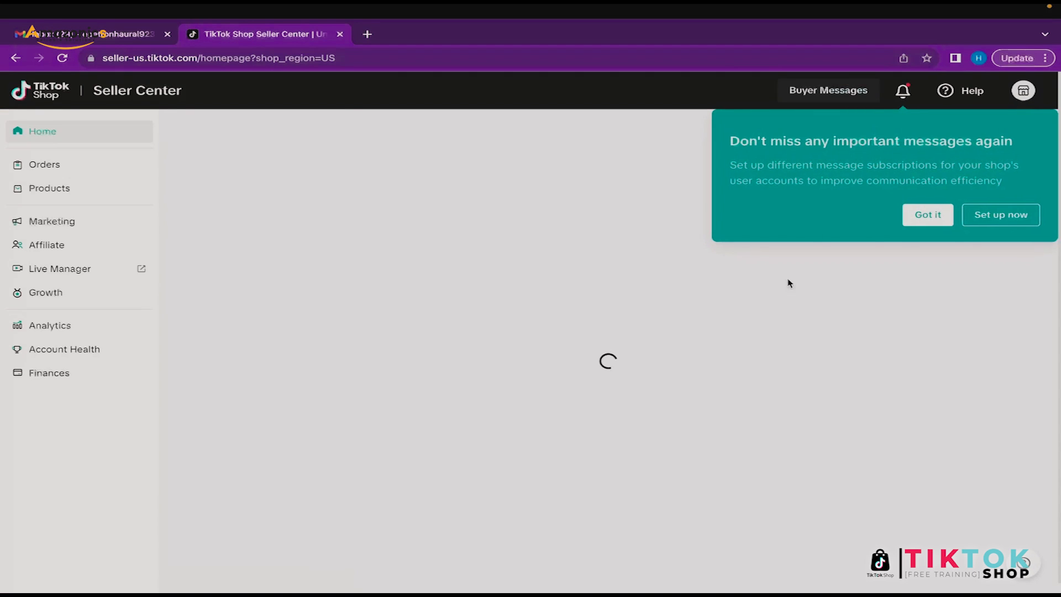
Step: Dismiss the message subscriptions prompt and scroll through the setup checklist
left_click(917, 220)
scroll(542, 342, "down", 1)
scroll(542, 342, "up", 2)
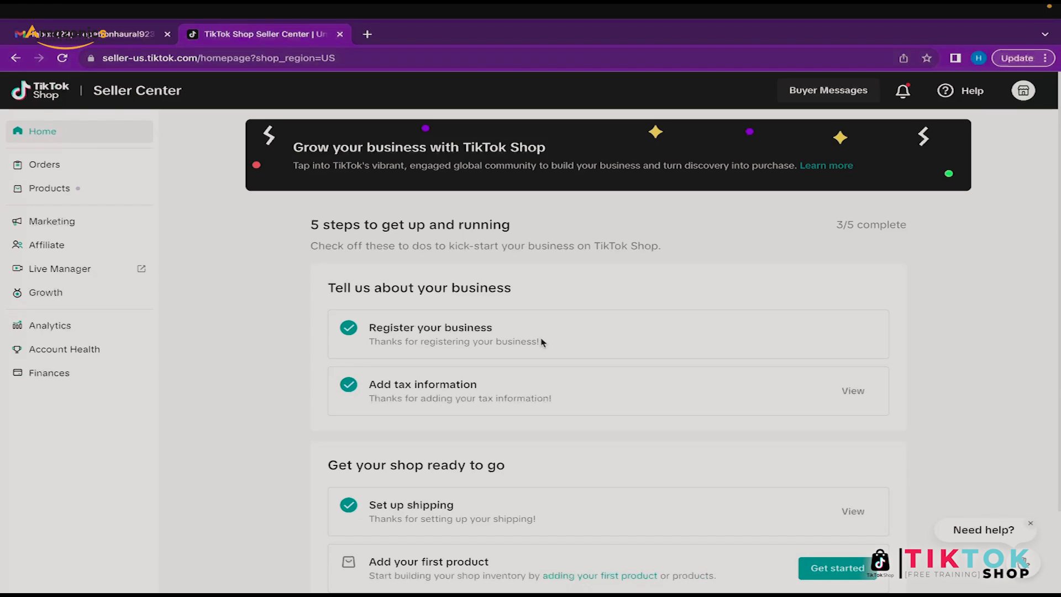
scroll(541, 342, "down", 1)
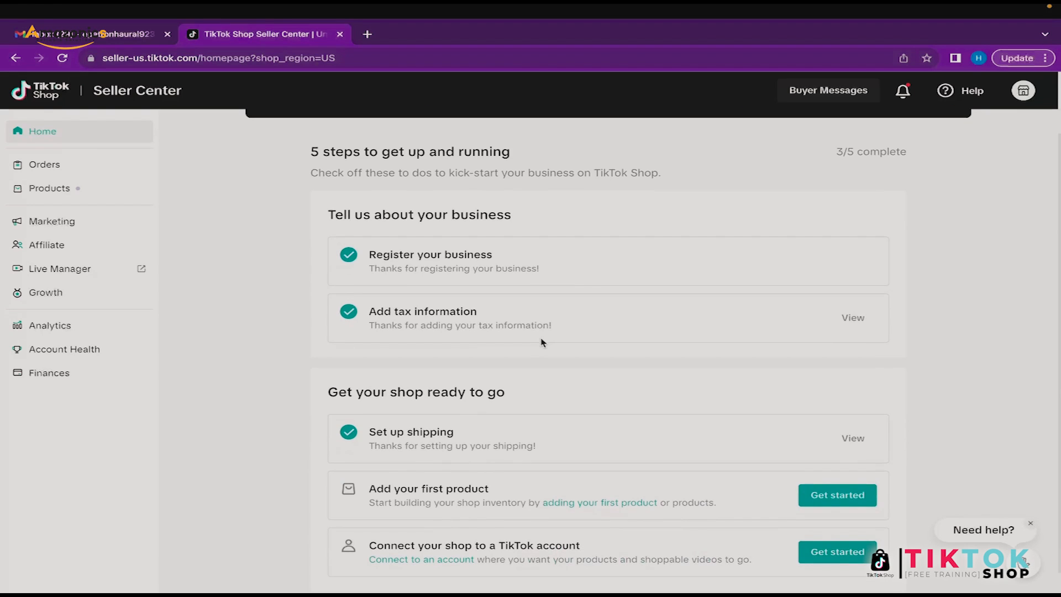
scroll(541, 342, "down", 1)
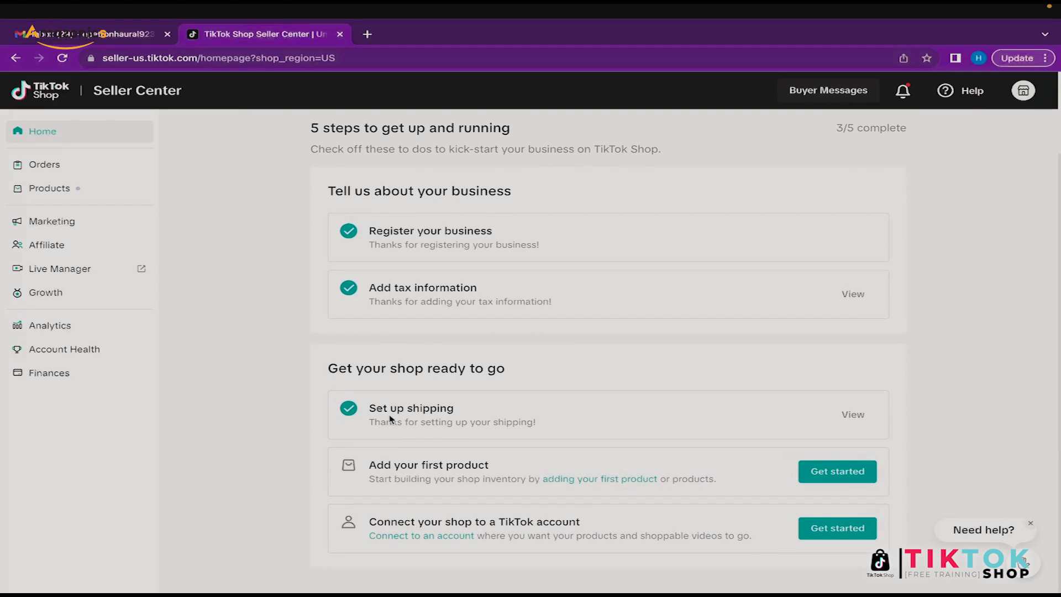
Step: Check the ticked Set up shipping item, then go to Products in the sidebar
triple_click(441, 409)
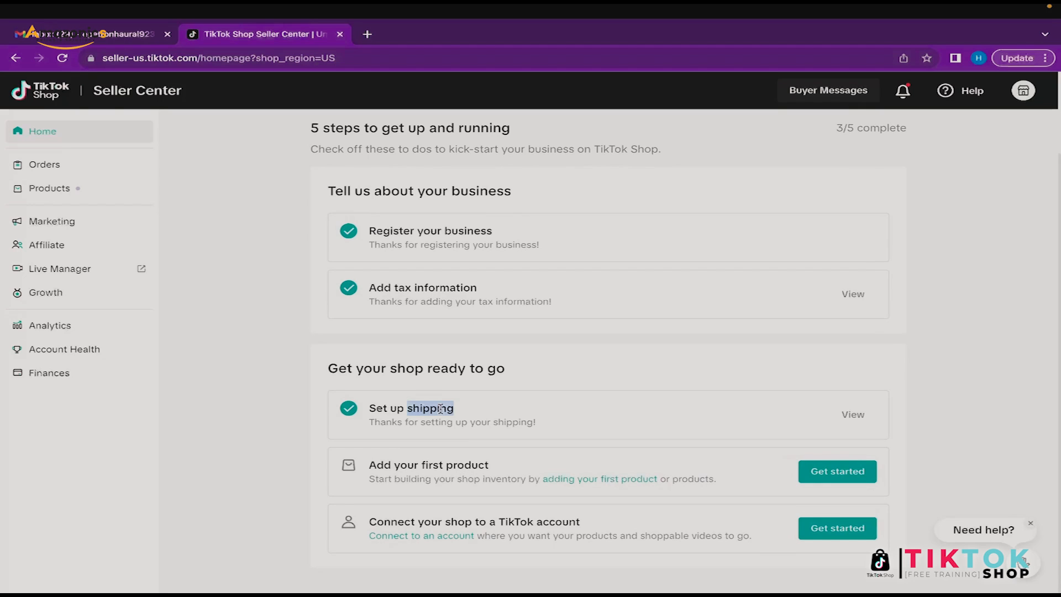
left_click(497, 433)
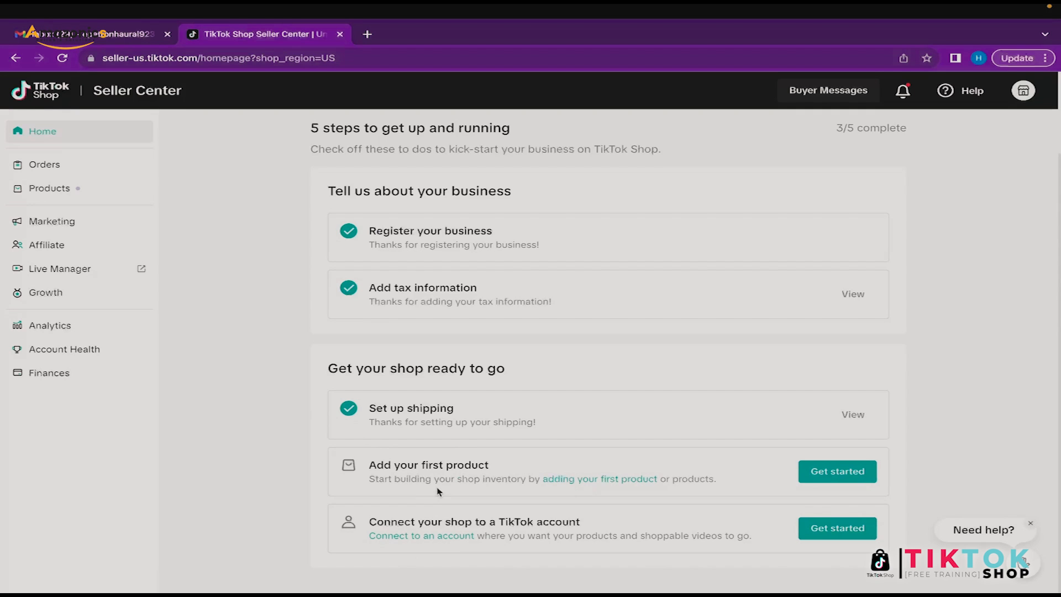
scroll(442, 425, "up", 2)
scroll(417, 331, "down", 2)
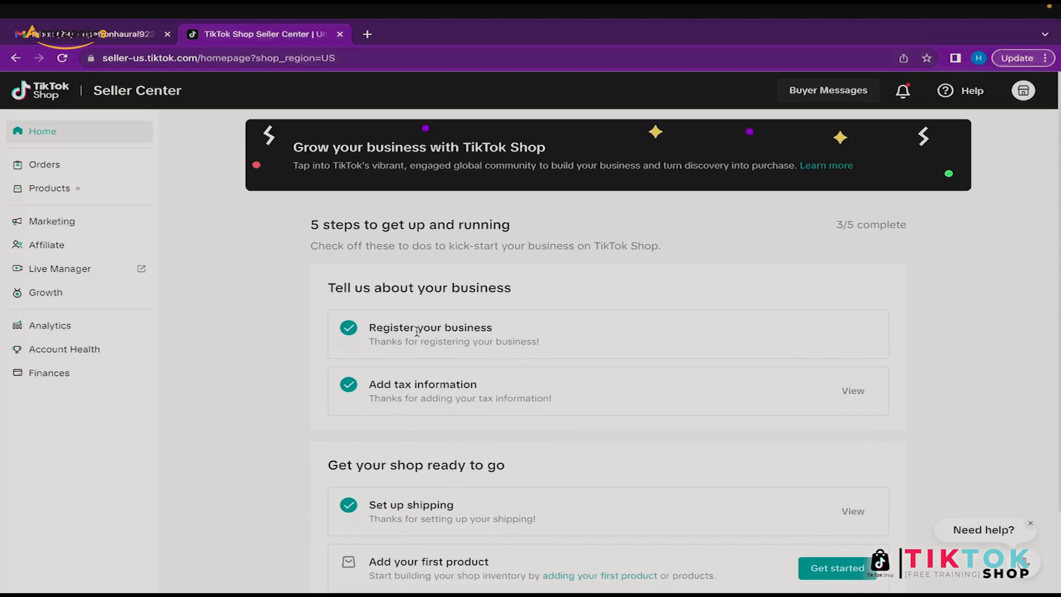
scroll(417, 331, "up", 1)
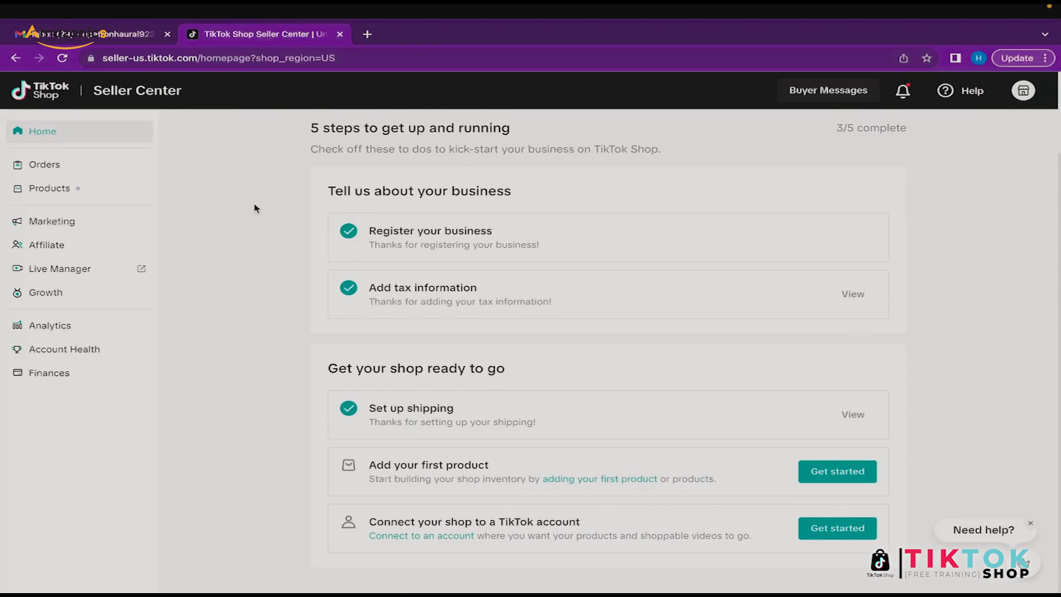
left_click(82, 186)
Step: Go to Orders, dismiss the tips and Manage Orders introduction, and open Fulfillment Settings
left_click(87, 171)
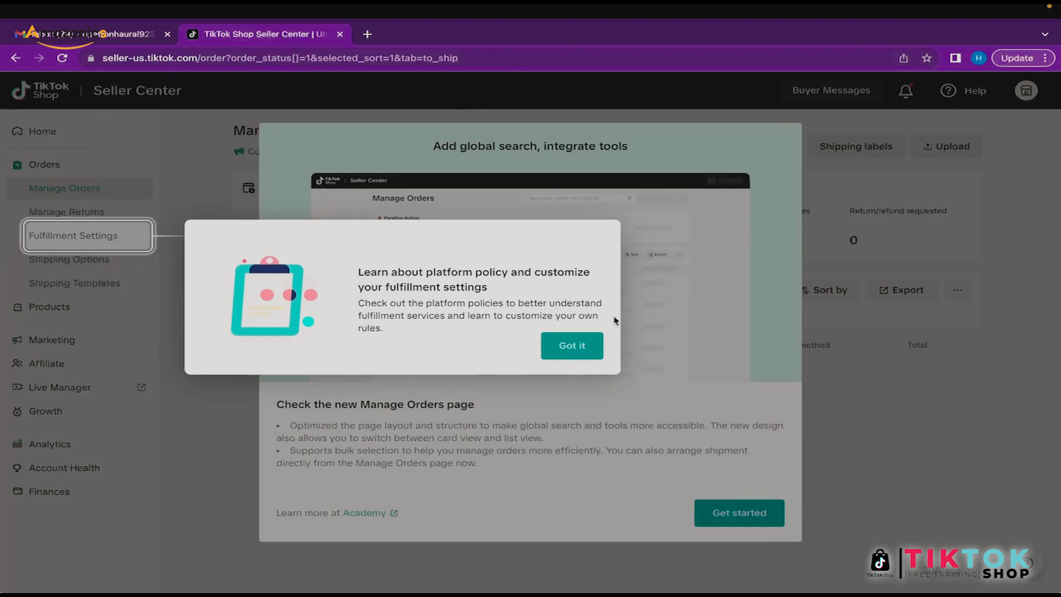
left_click(584, 348)
left_click(768, 511)
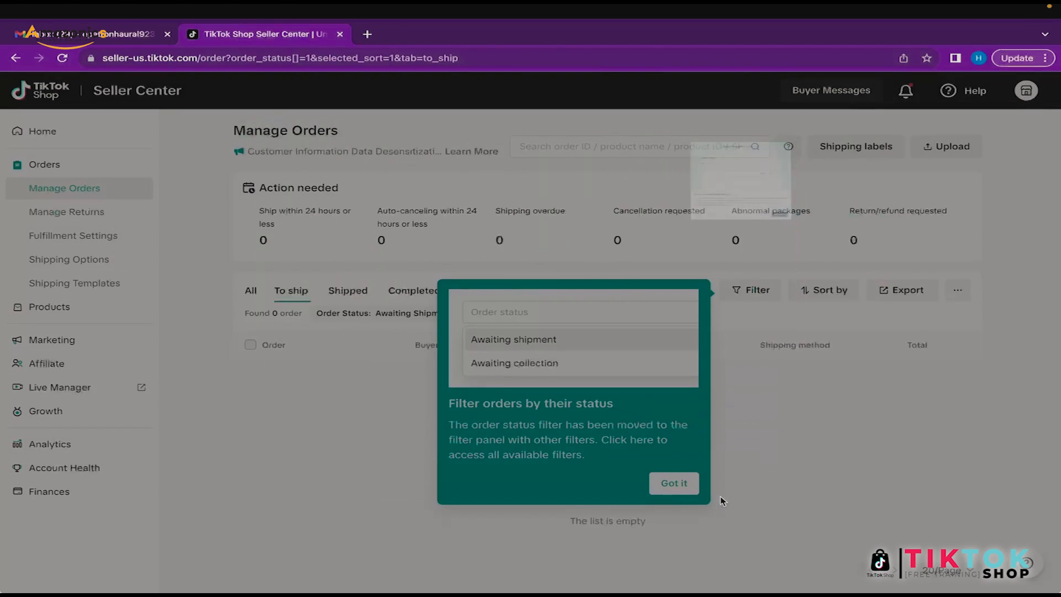
left_click(672, 484)
left_click(126, 237)
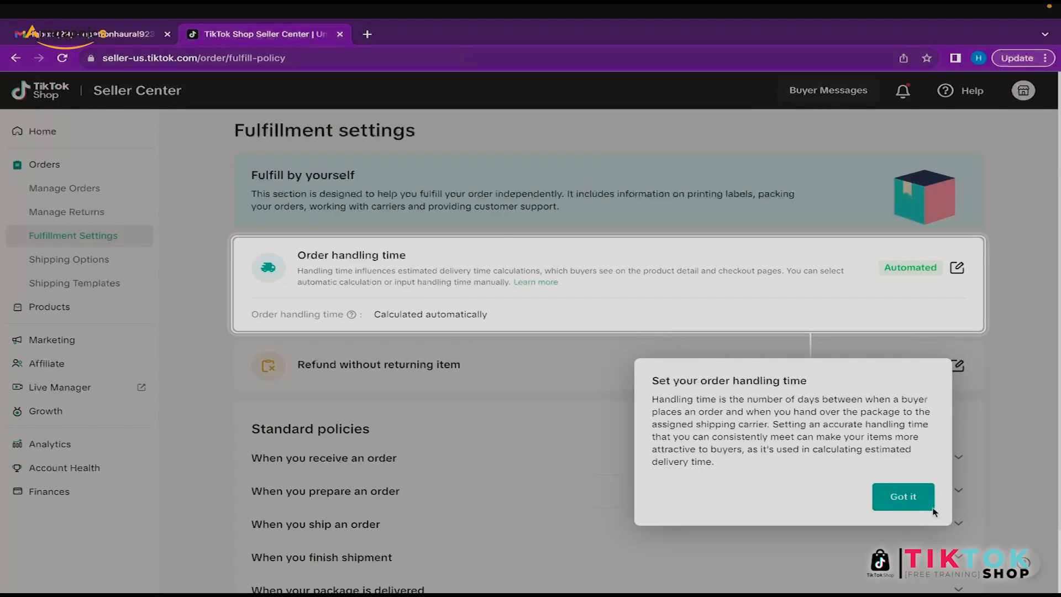
Step: Dismiss the three order handling time tips on the Fulfillment settings page
left_click(906, 496)
left_click(771, 360)
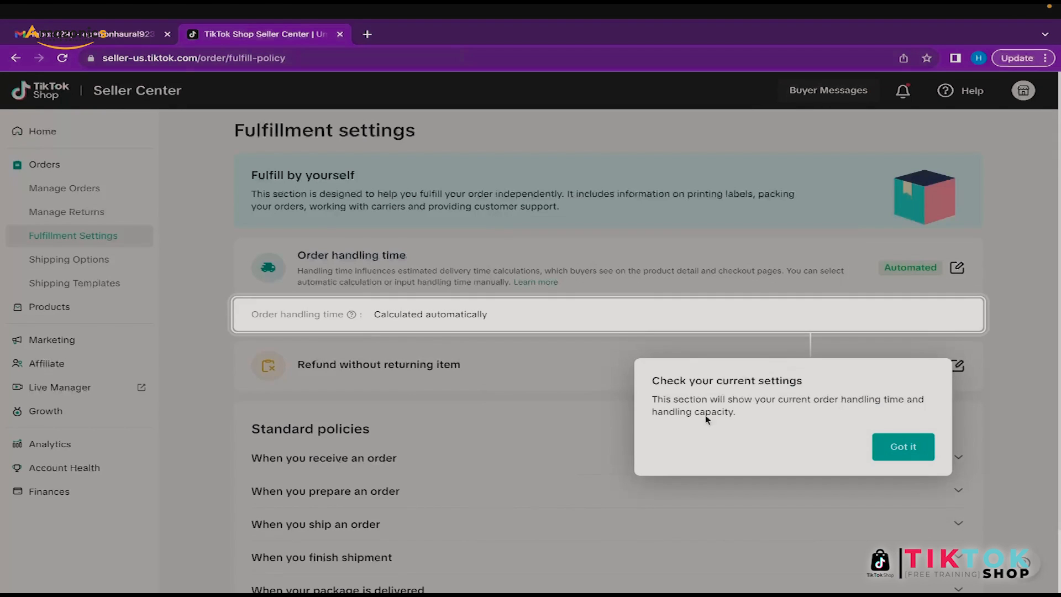
left_click(914, 452)
scroll(556, 422, "down", 2)
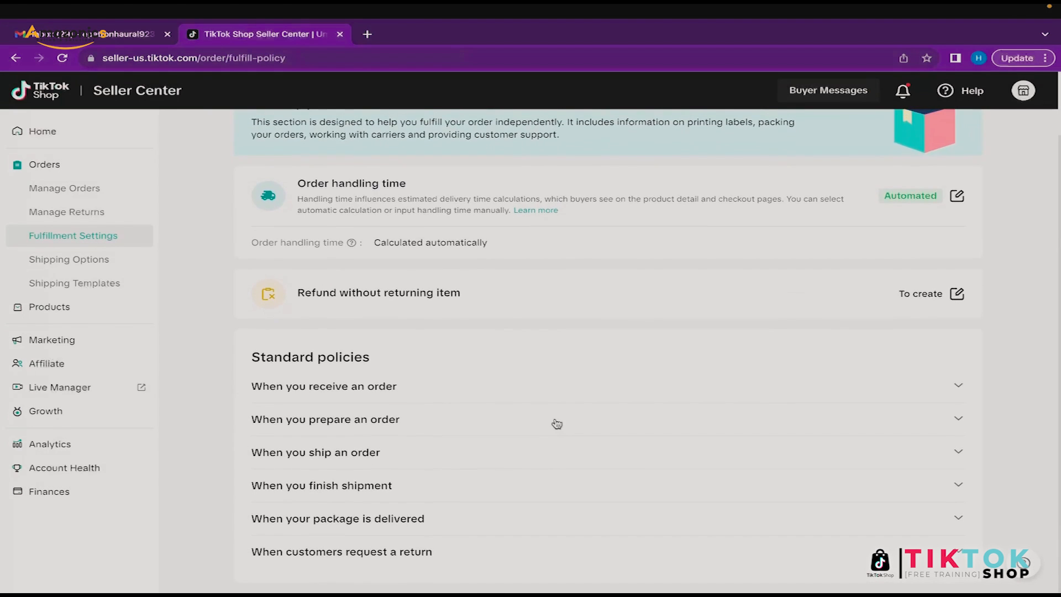
scroll(557, 423, "up", 2)
Step: Try Manual order handling time, close the panel unsaved, and go to Shipping Options
left_click(956, 270)
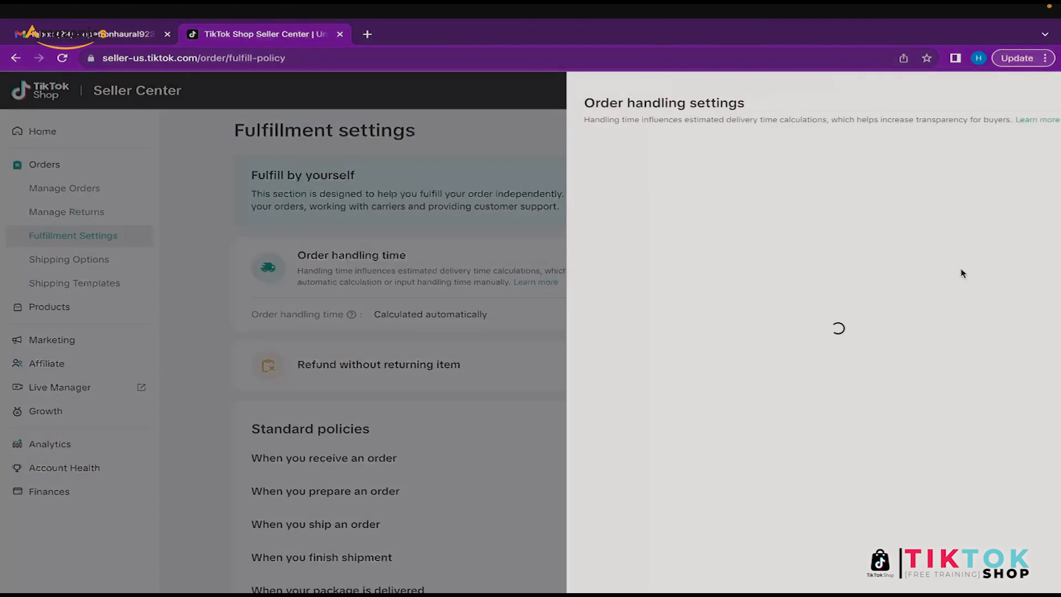
left_click(927, 392)
left_click(928, 391)
left_click(928, 391)
left_click(924, 390)
left_click(916, 387)
left_click(940, 563)
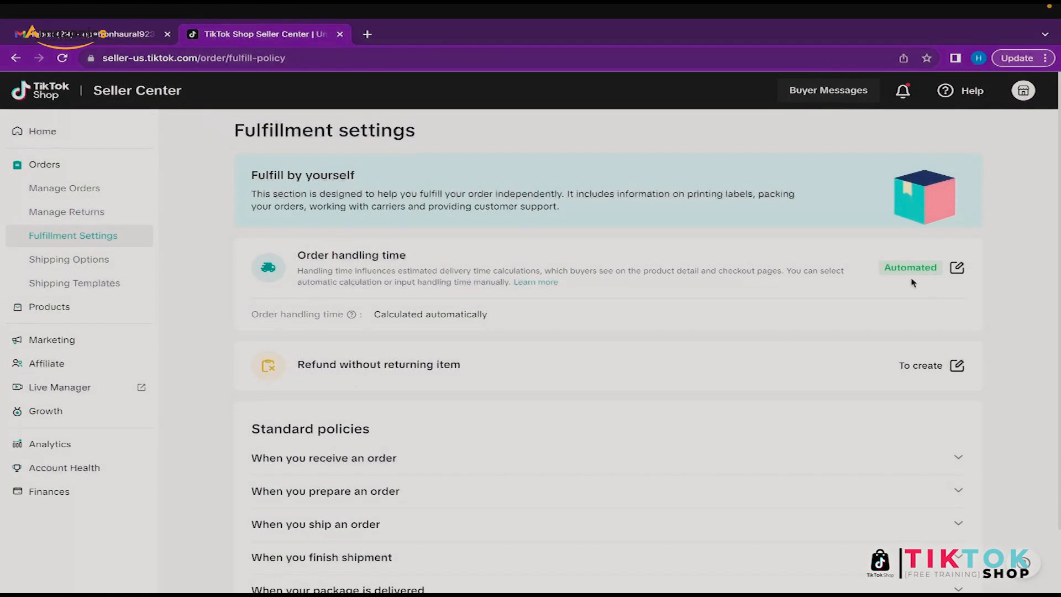
scroll(494, 392, "down", 1)
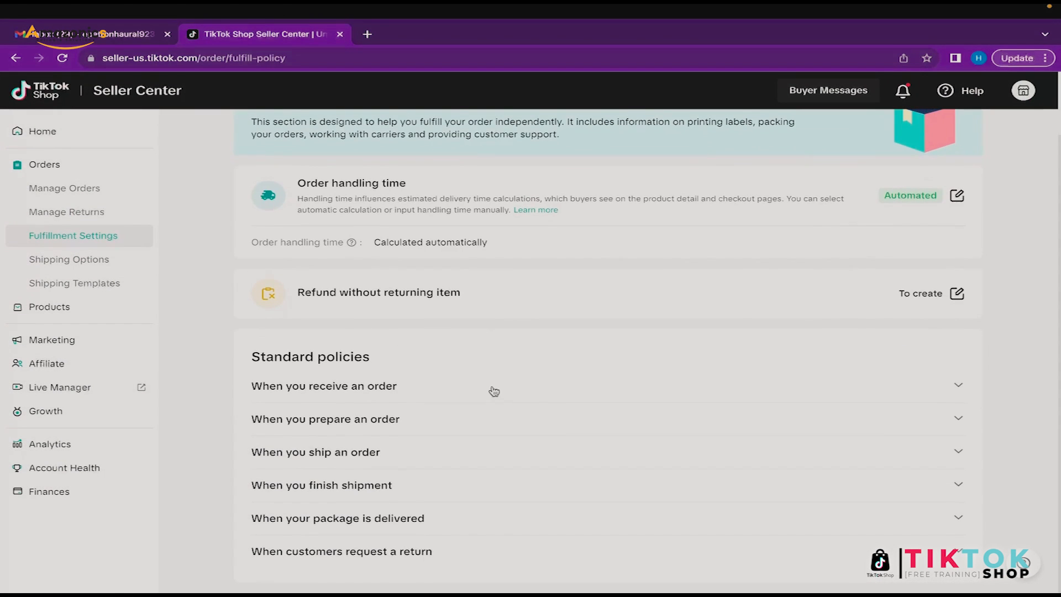
left_click(72, 259)
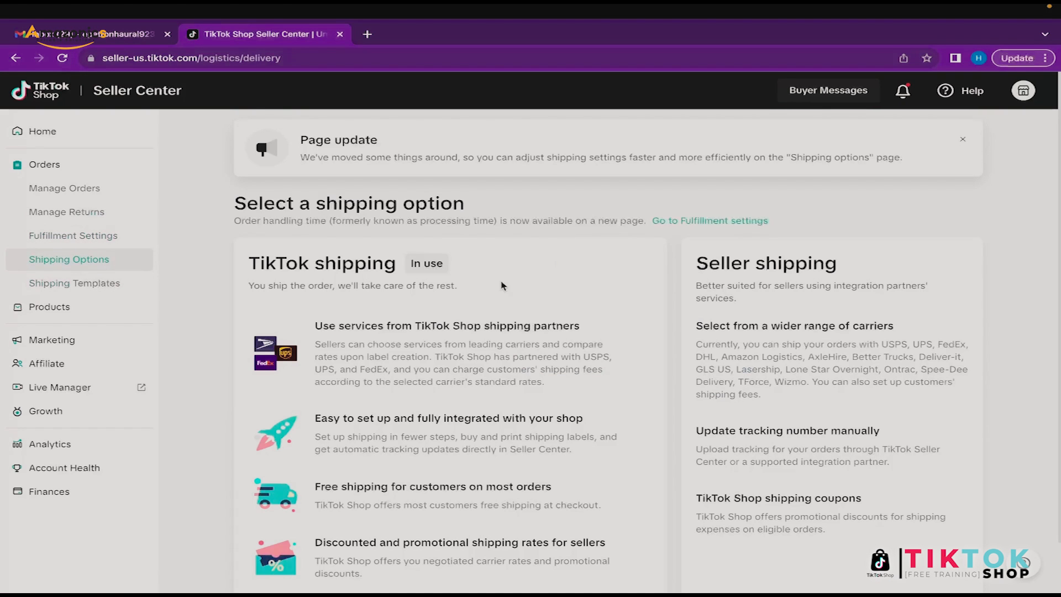
Step: Attempt to select Seller shipping, get the missing fee template error, then open Shipping Templates
scroll(428, 276, "down", 1)
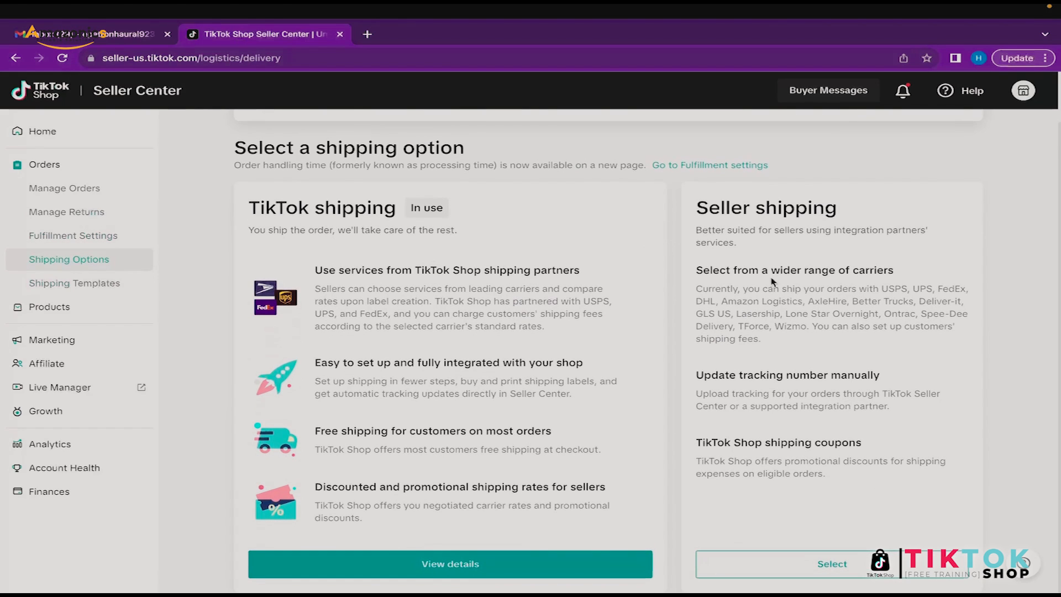
scroll(771, 515, "up", 1)
scroll(771, 516, "down", 1)
left_click(830, 562)
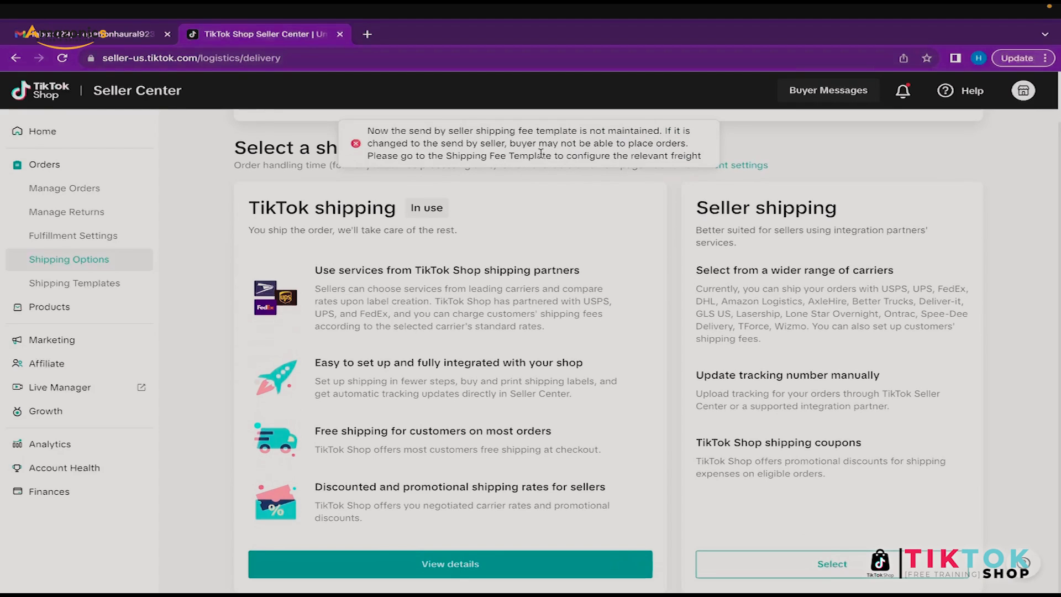
left_click(81, 286)
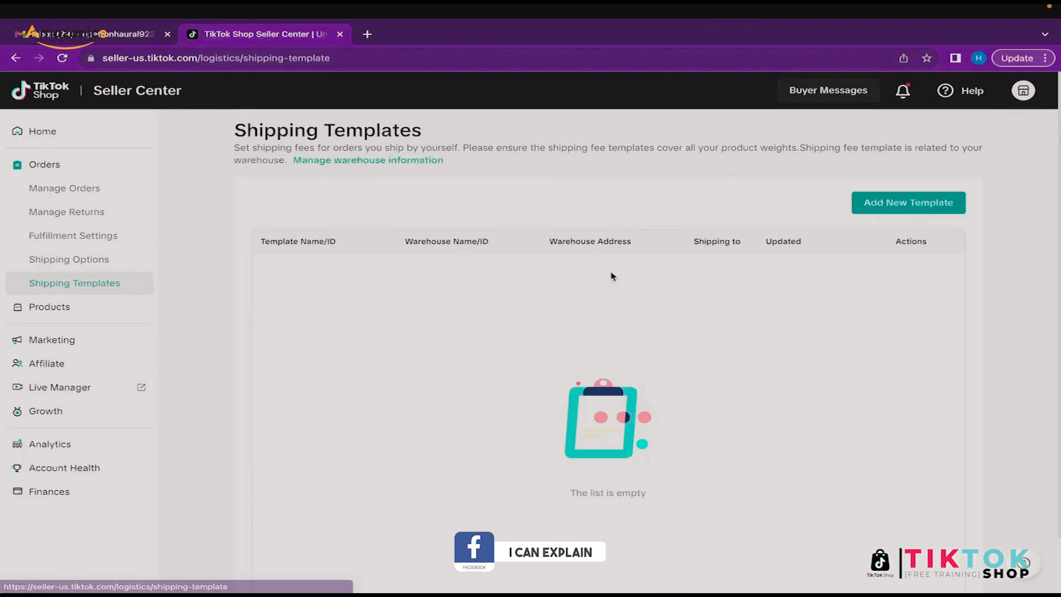
Step: Start a new shipping template and name it 'Standard Shipping Template'
left_click(900, 205)
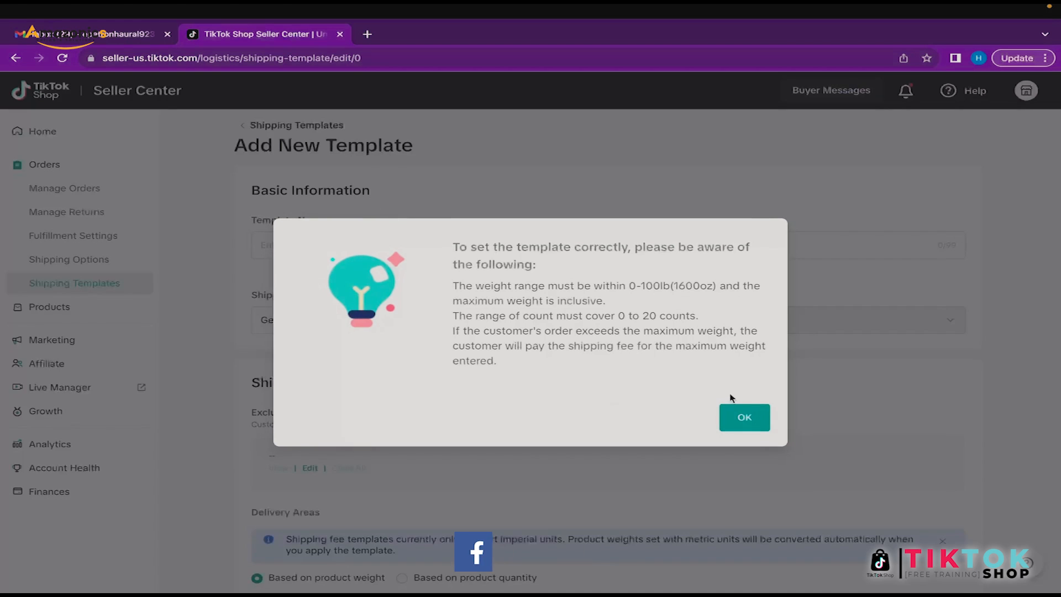
left_click(745, 418)
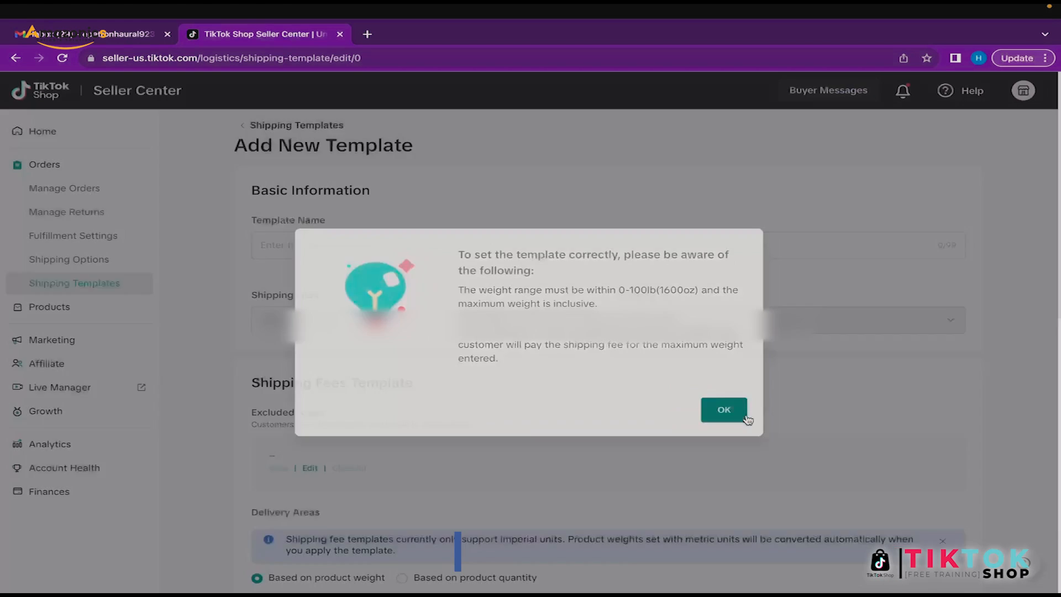
left_click(352, 243)
type("Standa")
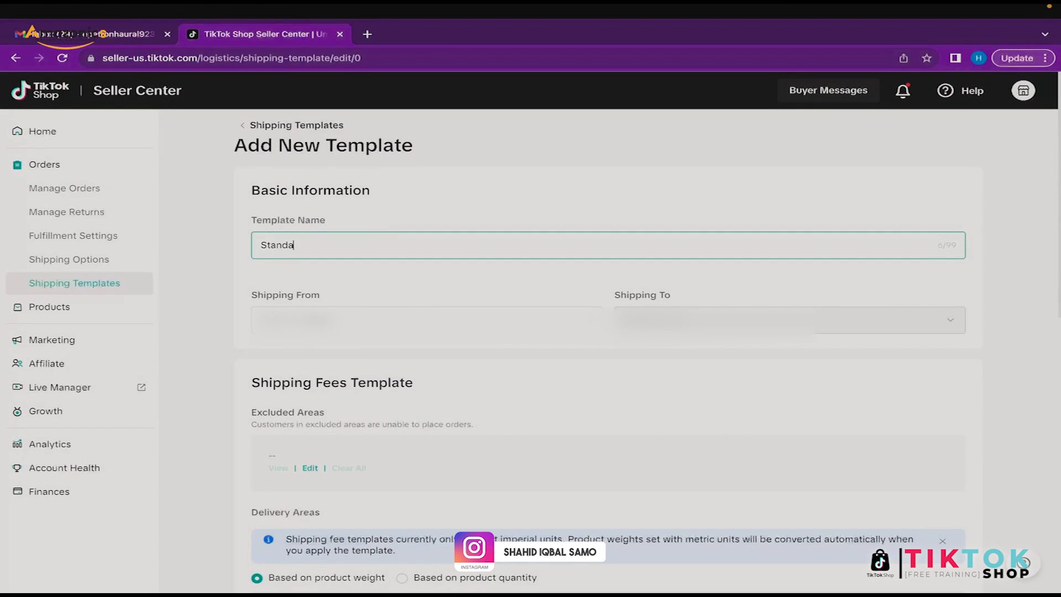
type("rd ")
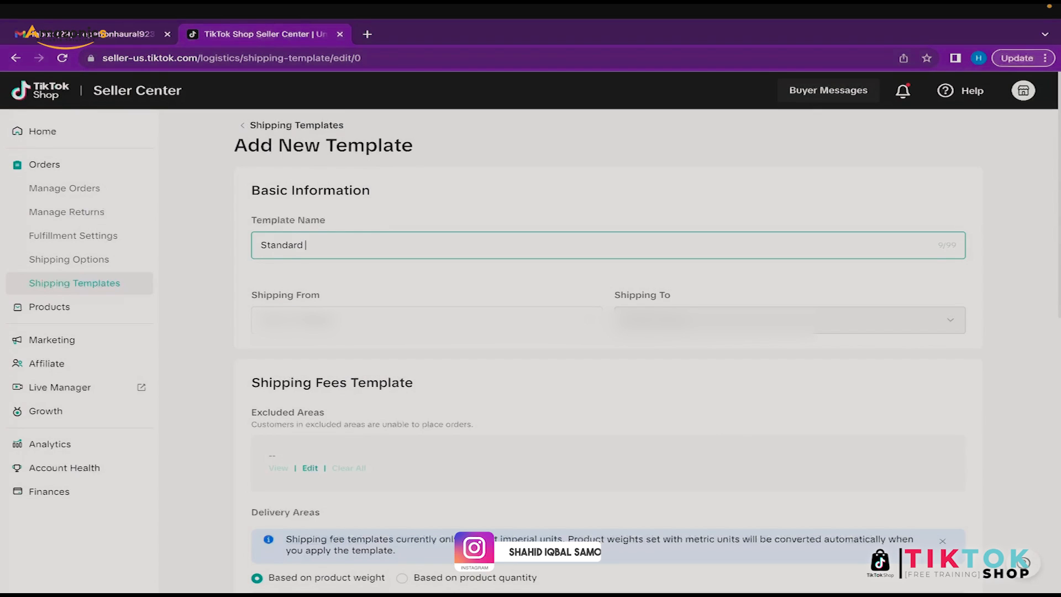
type("shipping Templ")
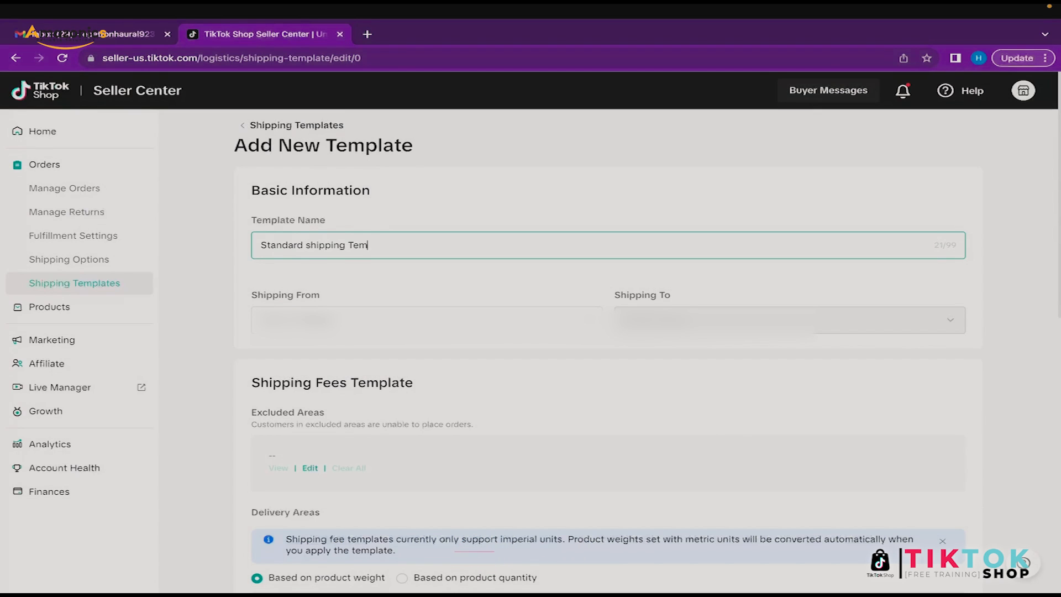
key("BackSpace")
type("k")
key("BackSpace")
type("late")
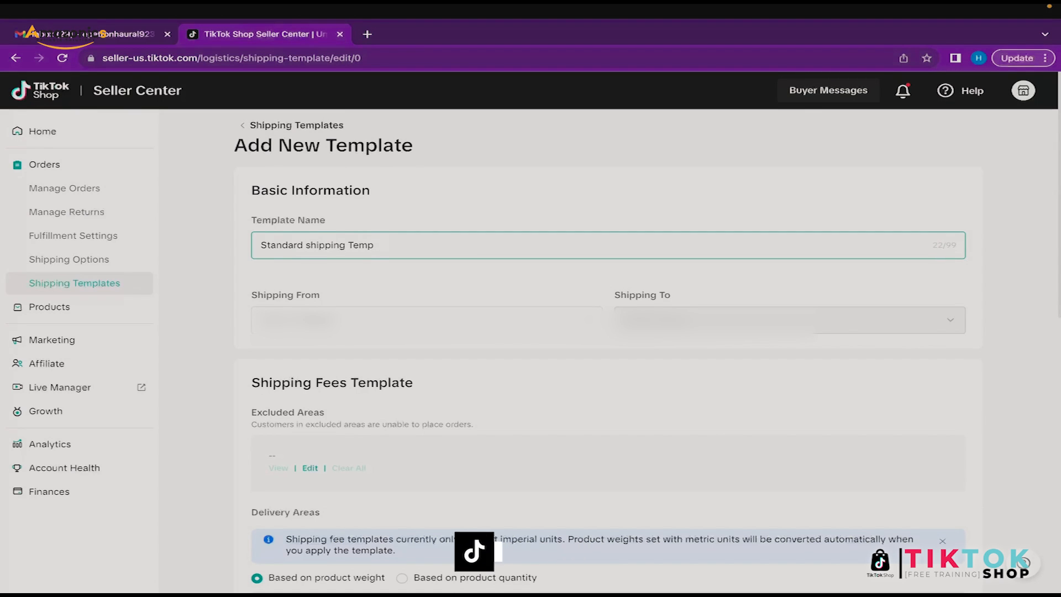
left_click(311, 246)
key("BackSpace")
type("S")
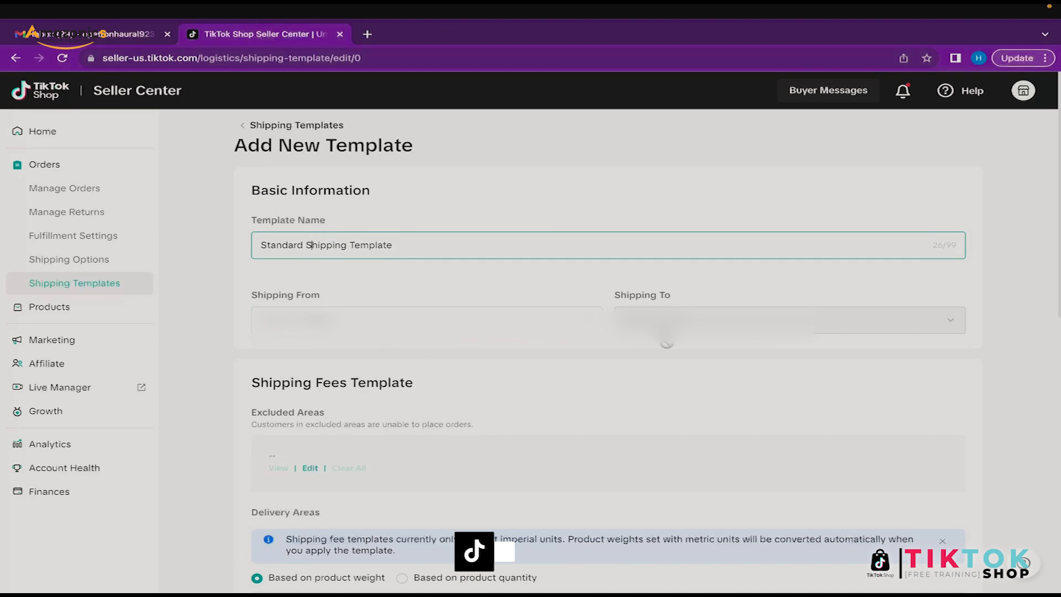
Step: Enter a 0.00 USD flat rate for Express, Economy and Standard Shipping
scroll(311, 245, "down", 5)
scroll(368, 286, "down", 3)
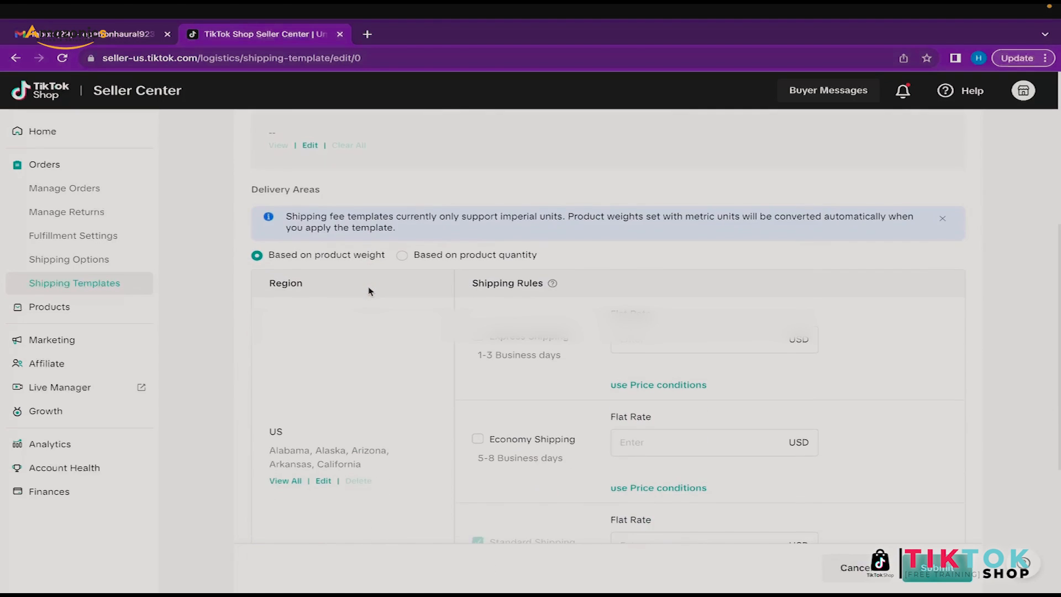
left_click(679, 272)
type("0")
left_click(880, 319)
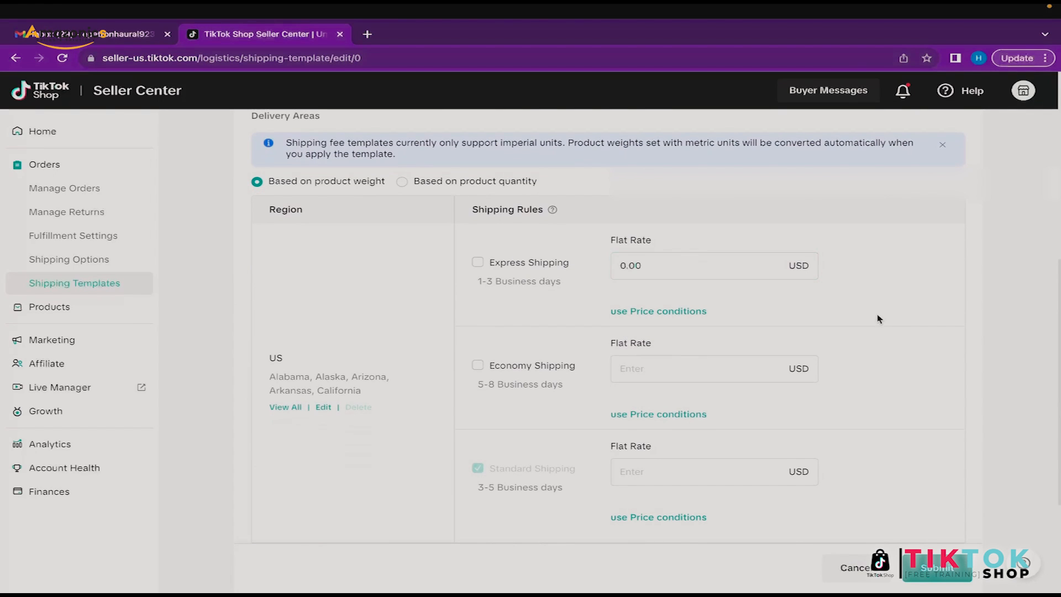
left_click(662, 369)
type("0")
left_click(850, 386)
left_click(698, 467)
type("0")
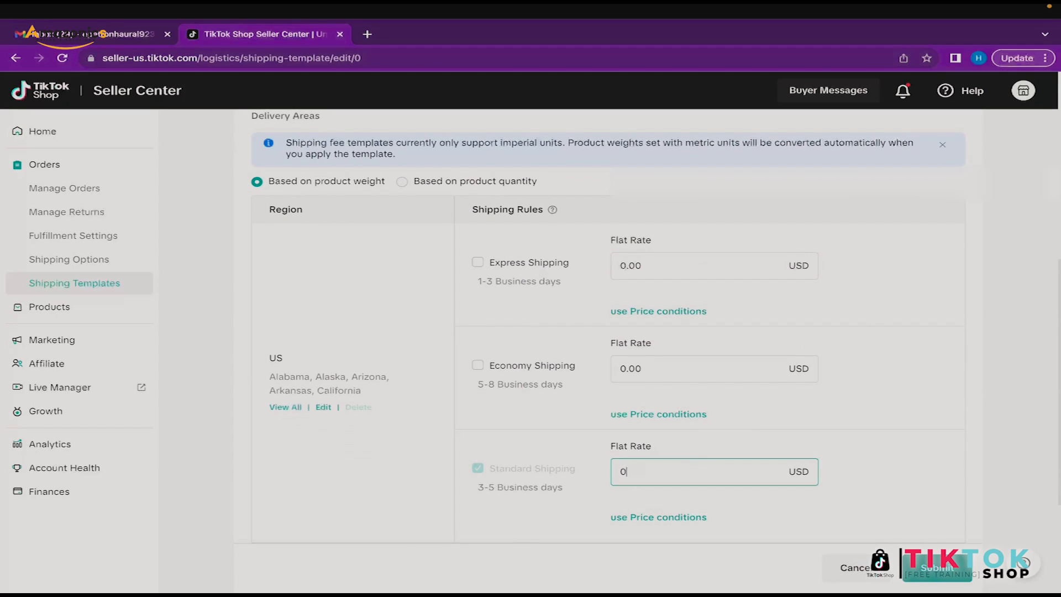
left_click(872, 470)
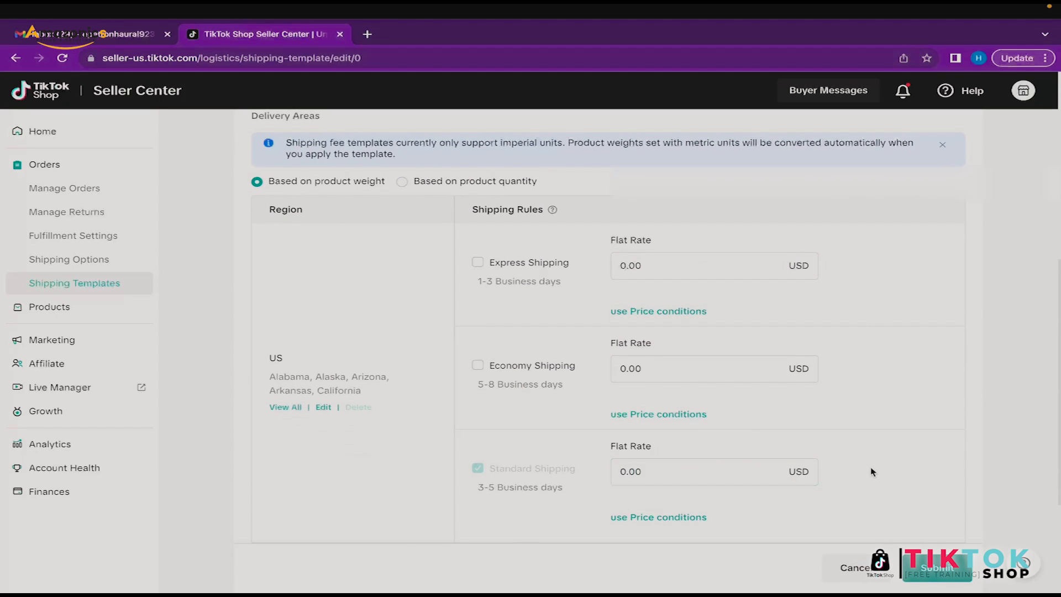
Step: Tick Economy Shipping and leave the Express Shipping rate at 0.00
left_click(716, 363)
left_click(556, 325)
left_click(477, 364)
double_click(667, 266)
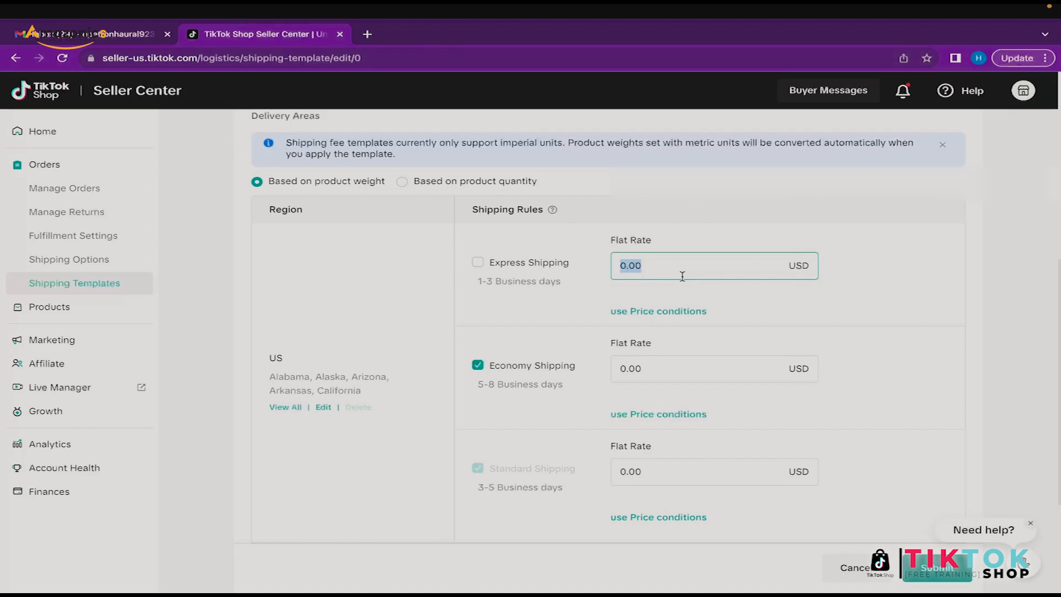
left_click(661, 267)
scroll(877, 509, "down", 3)
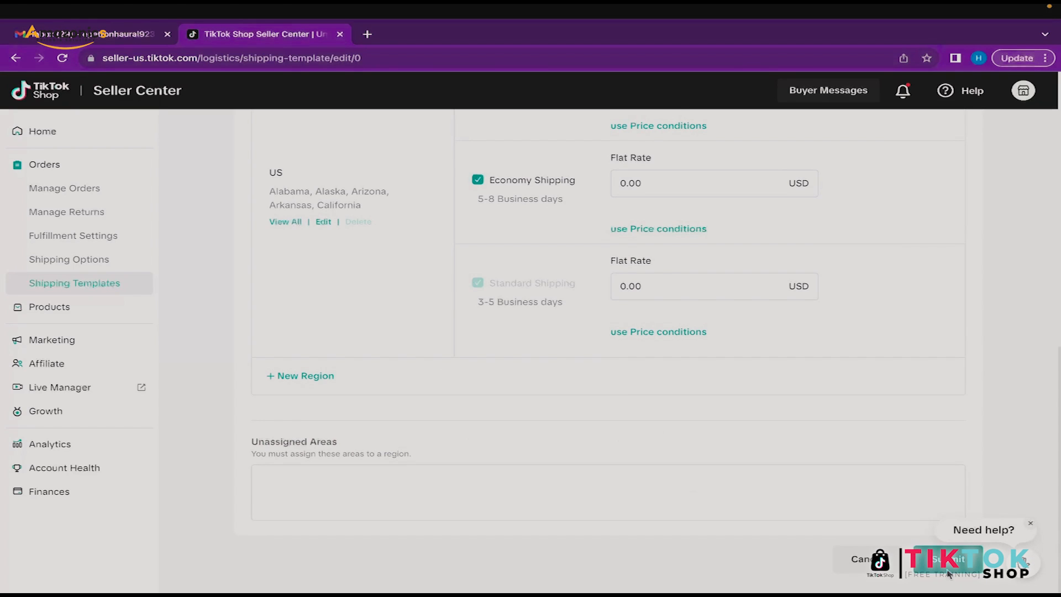
Step: Submit and save the shipping template, then turn on seller shipping
left_click(947, 572)
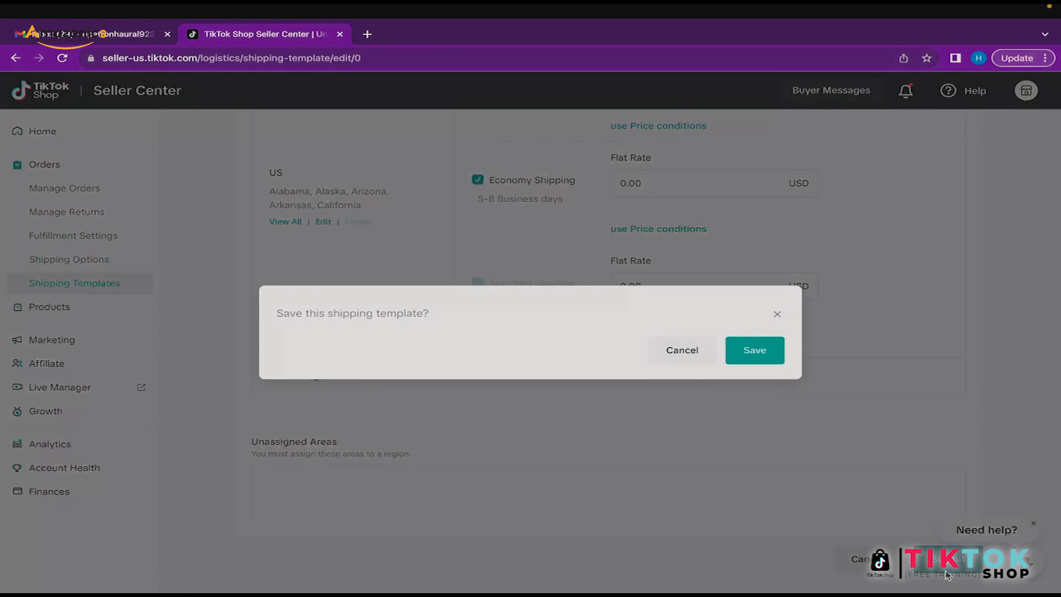
left_click(753, 353)
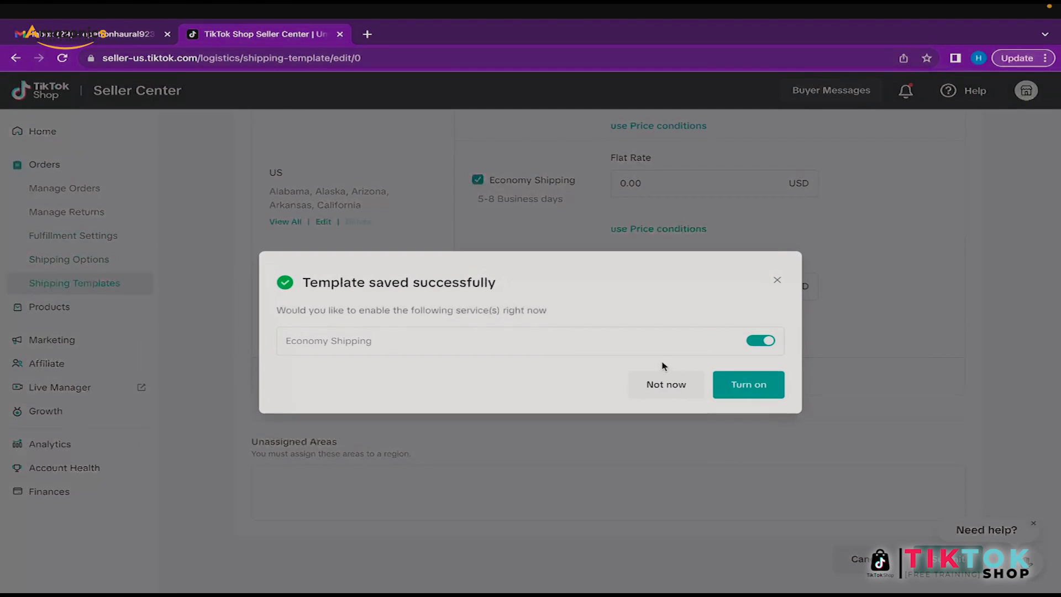
left_click(760, 393)
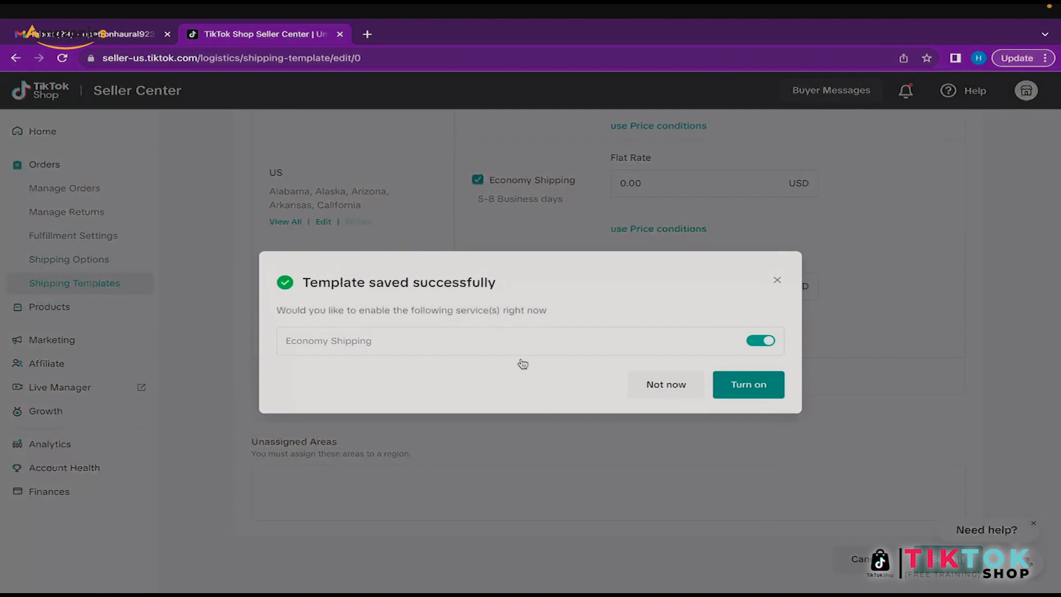
Step: Review the Shipping Options page, then go back to the Shipping Templates list
left_click(114, 268)
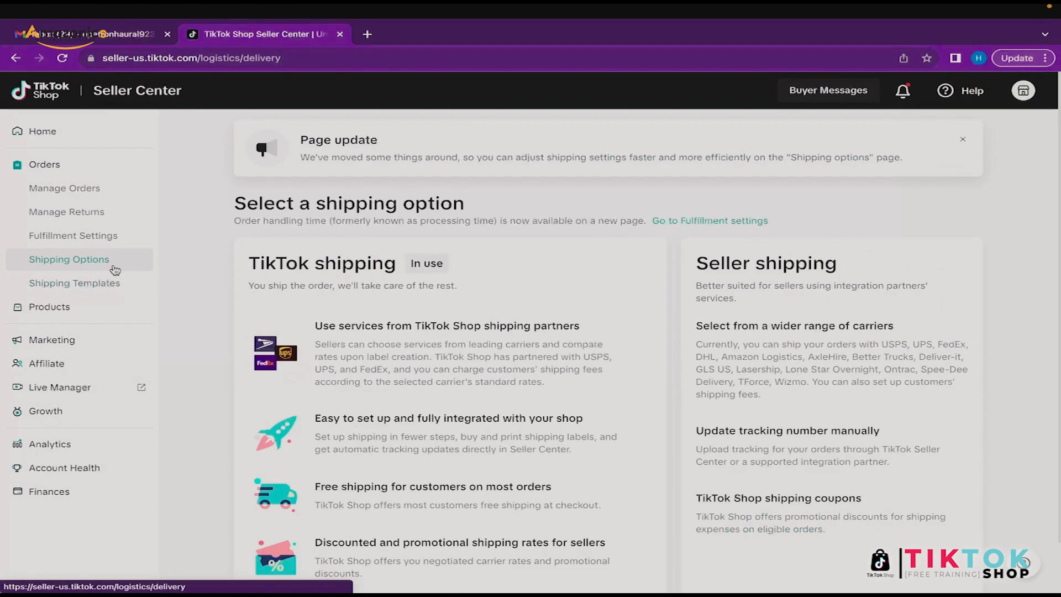
scroll(592, 413, "down", 1)
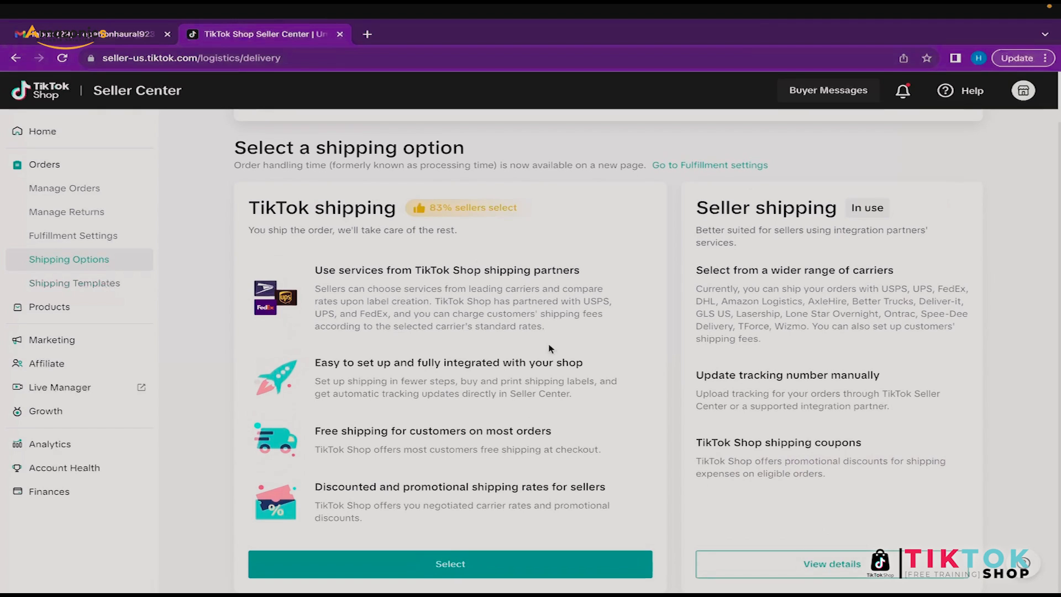
left_click_drag(402, 213, 252, 215)
left_click(312, 231)
left_click(832, 563)
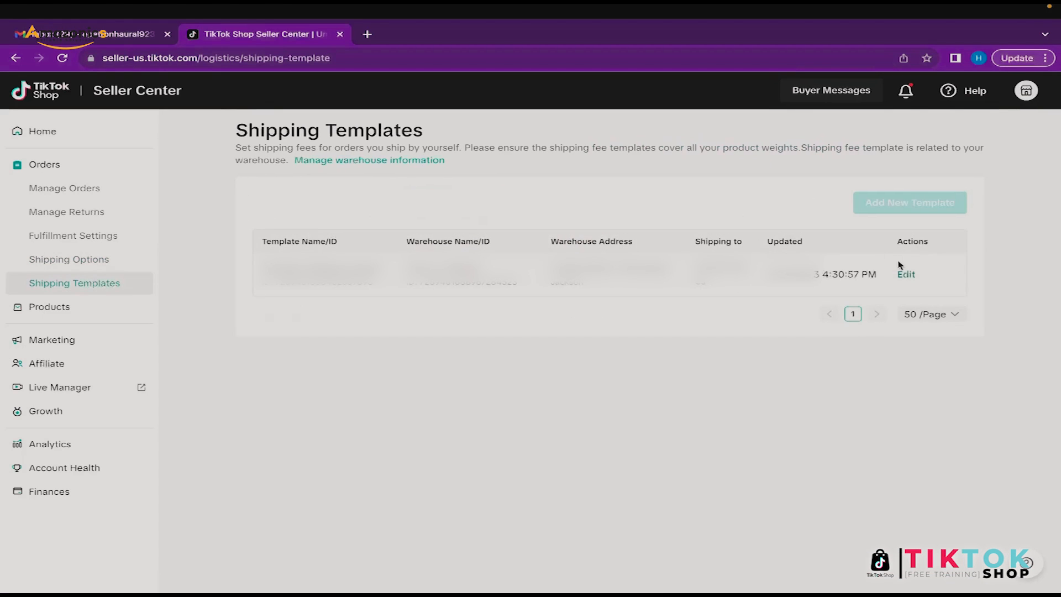
Step: Edit the saved template and review the US region's areas before confirming
left_click(905, 274)
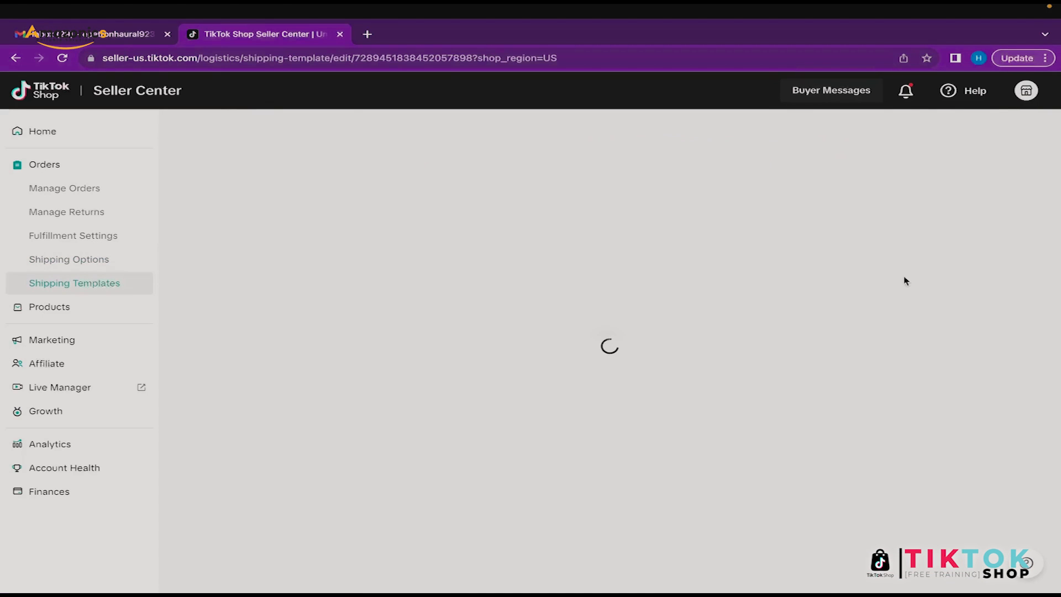
scroll(561, 410, "down", 9)
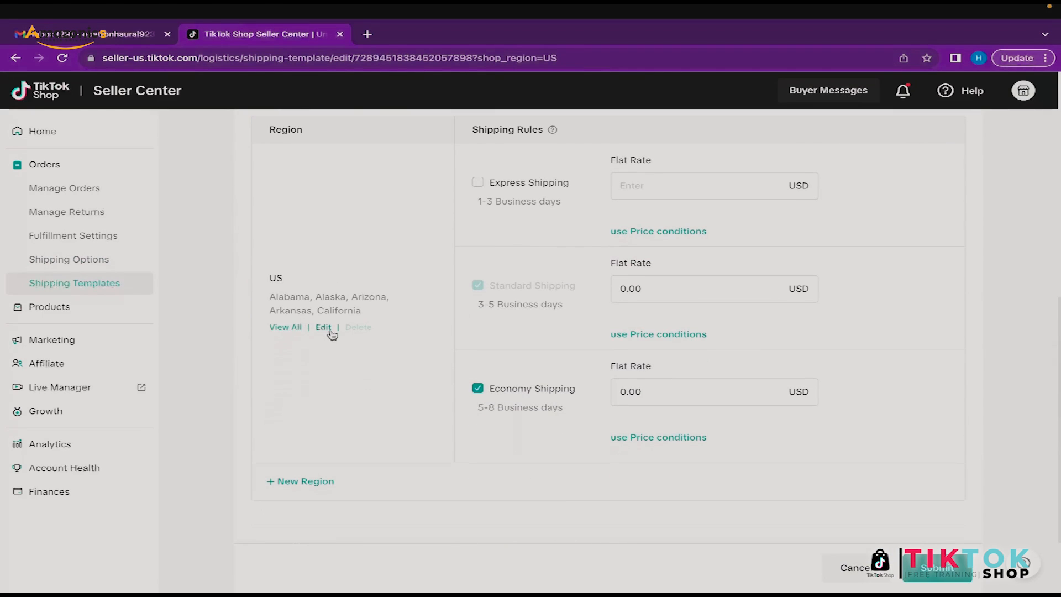
left_click(327, 328)
left_click(424, 376)
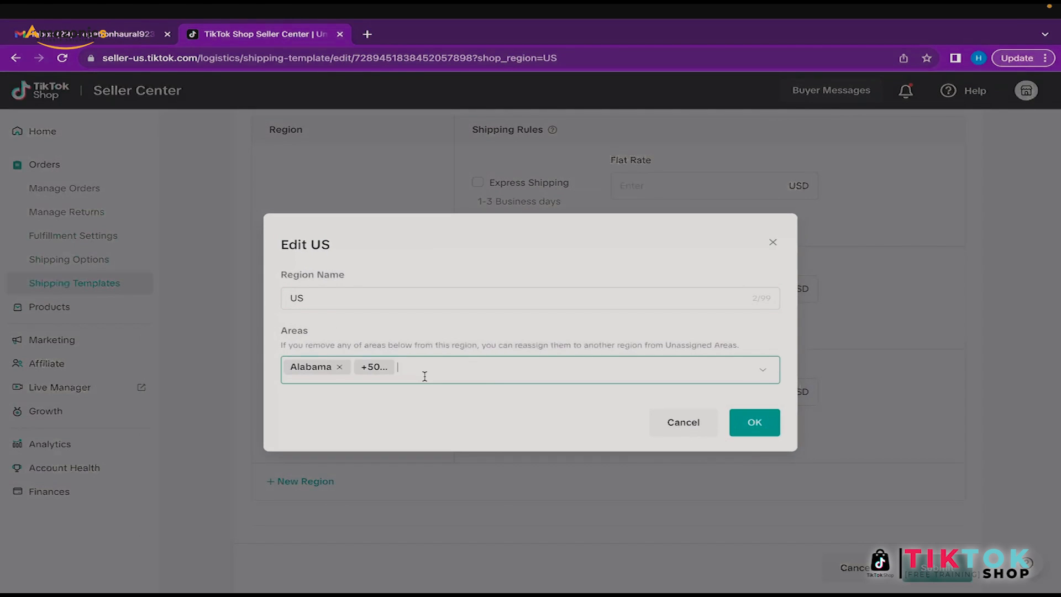
scroll(410, 446, "up", 10)
scroll(410, 448, "up", 3)
scroll(410, 447, "down", 12)
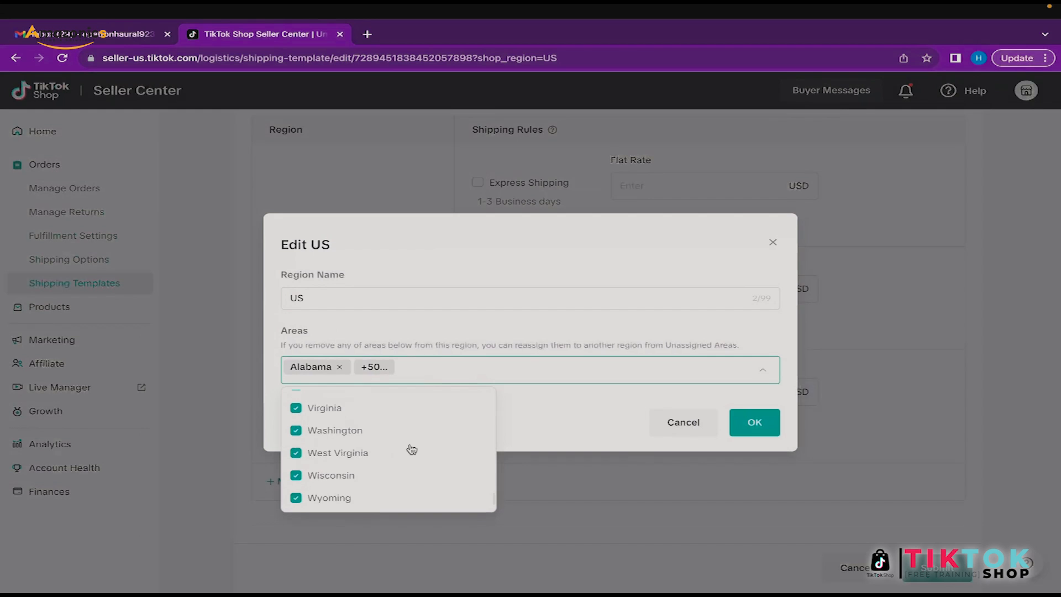
left_click(459, 346)
left_click(754, 421)
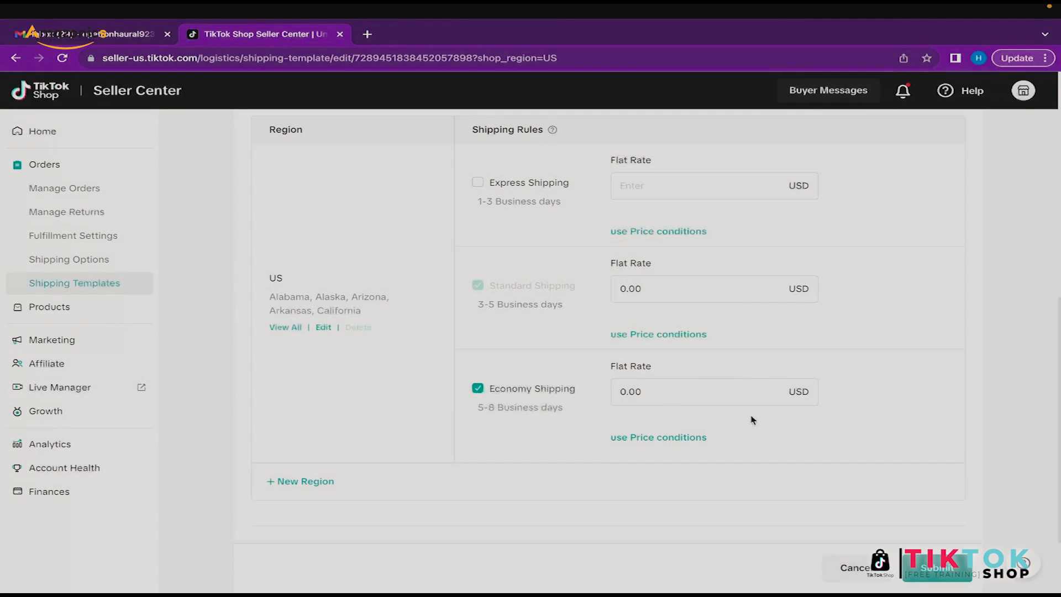
Step: Submit and save the edited template, then go to the seller homepage
left_click(928, 572)
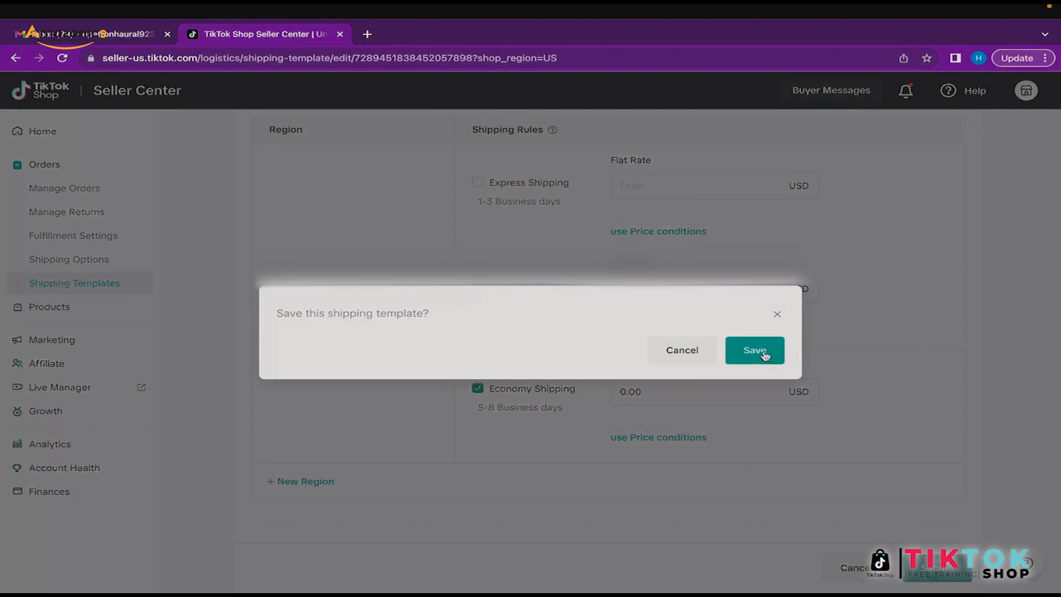
left_click(765, 355)
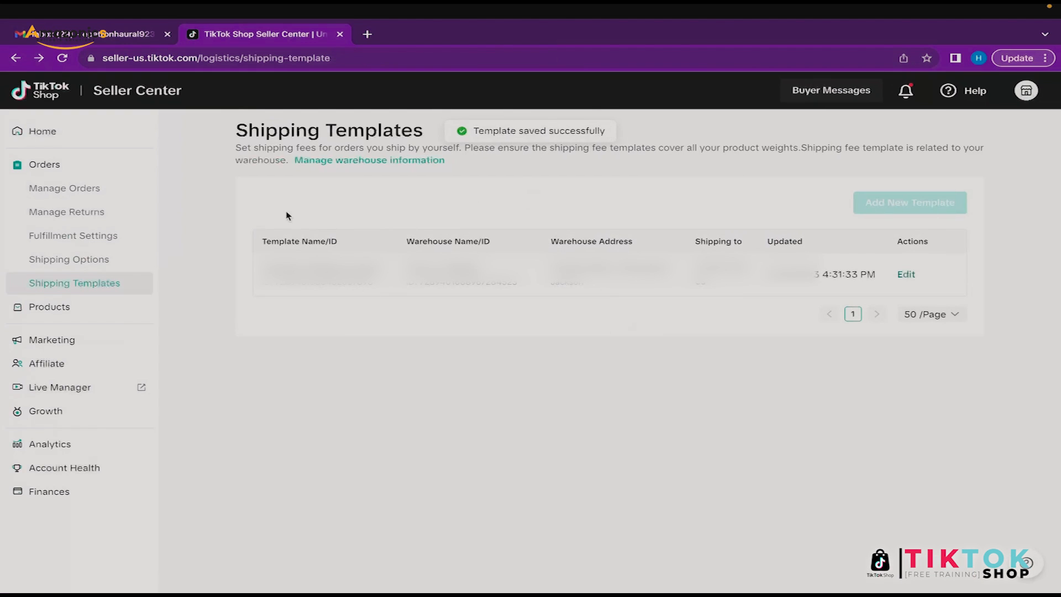
left_click(99, 139)
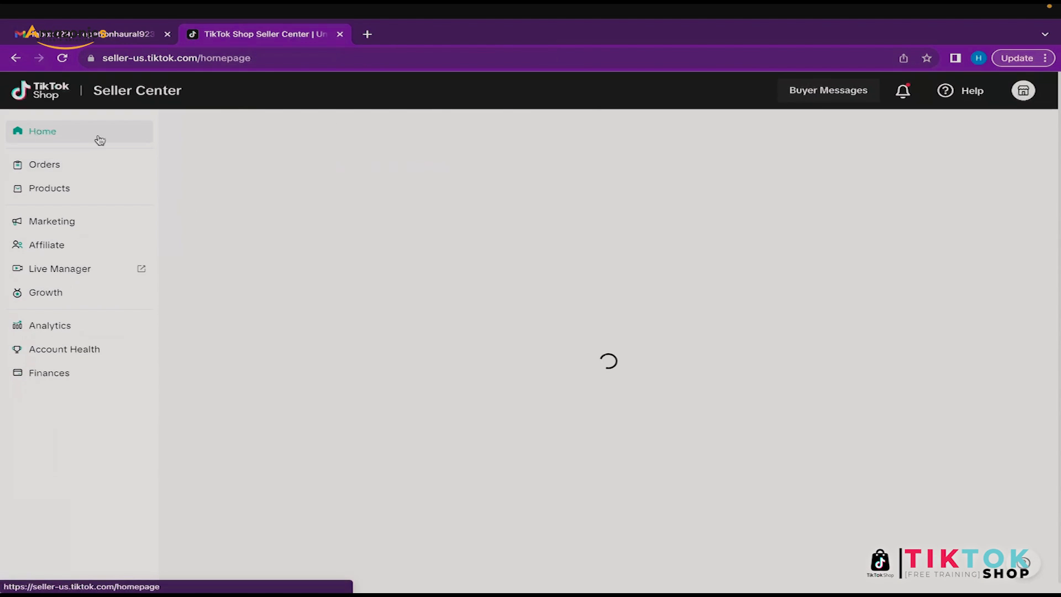
Step: Scroll the homepage to the setup checklist showing Set up shipping done, 3/5 complete
scroll(274, 389, "down", 2)
scroll(274, 389, "up", 3)
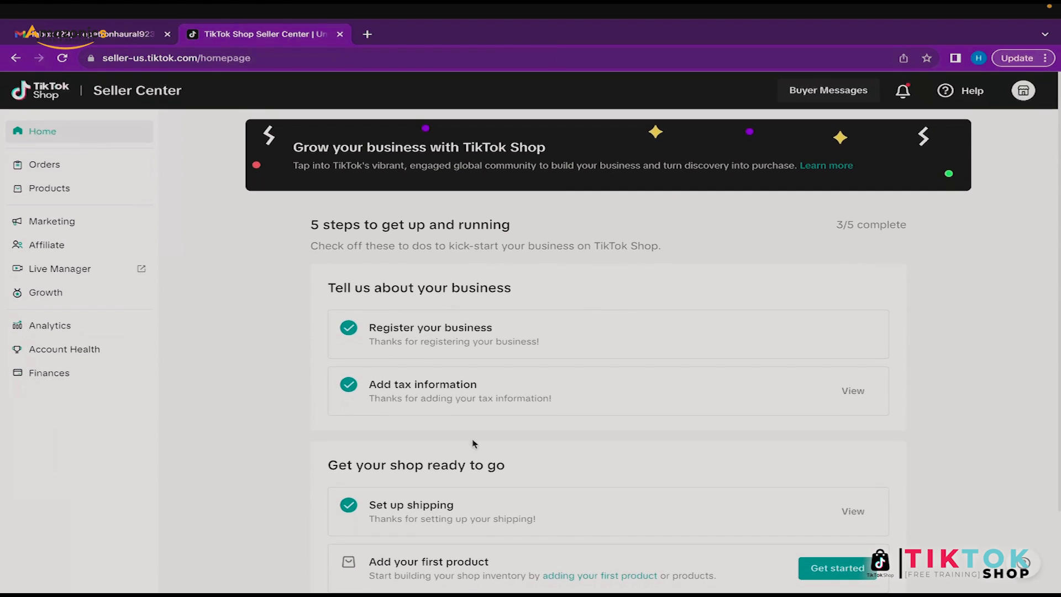
scroll(473, 443, "down", 2)
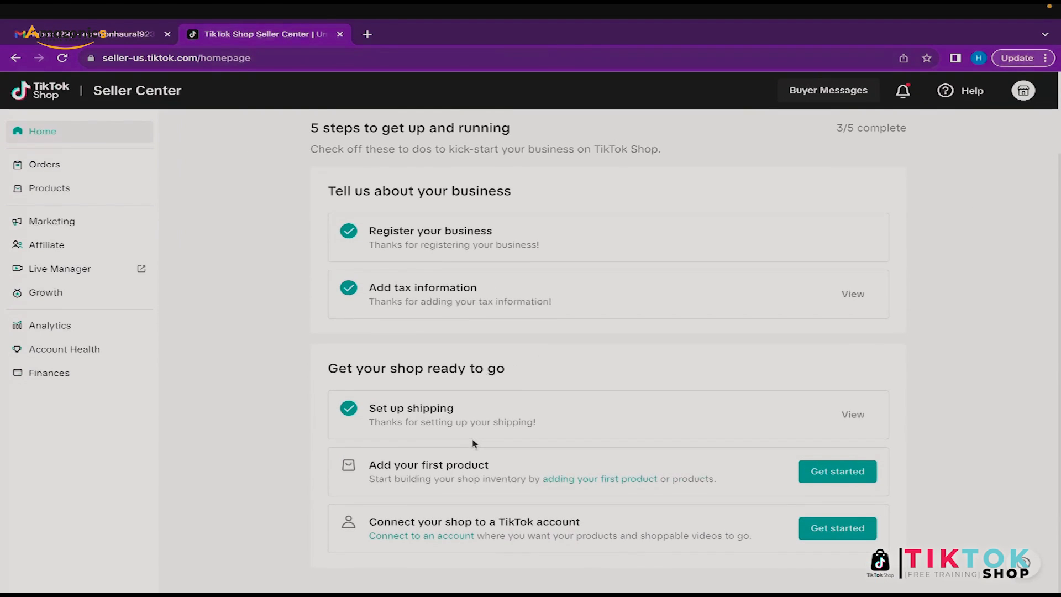